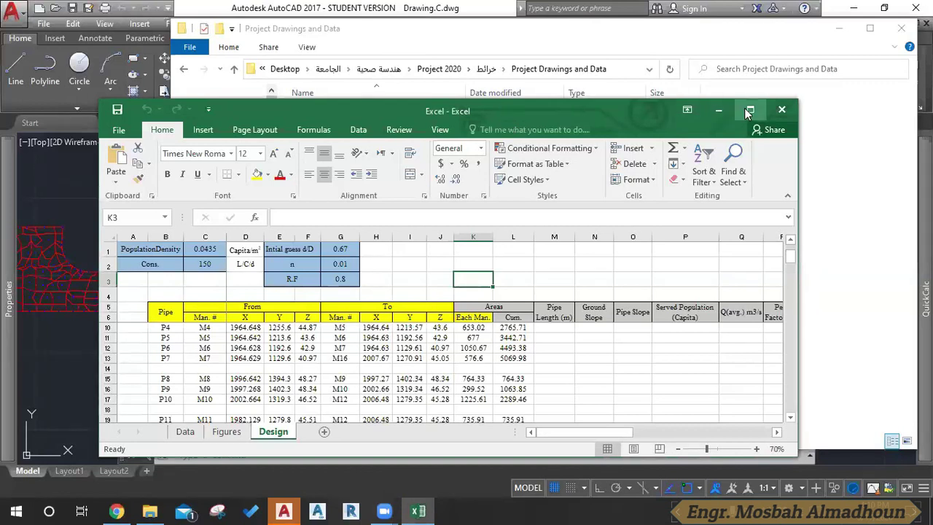
Maximize the workbook, view the Qp/Qf partial-flow chart on Figures, then go to the Data sheet.
{"action": "left_click", "coordinate": [749, 111]}
{"action": "scroll", "coordinate": [267, 297], "scroll_direction": "up", "scroll_amount": 1}
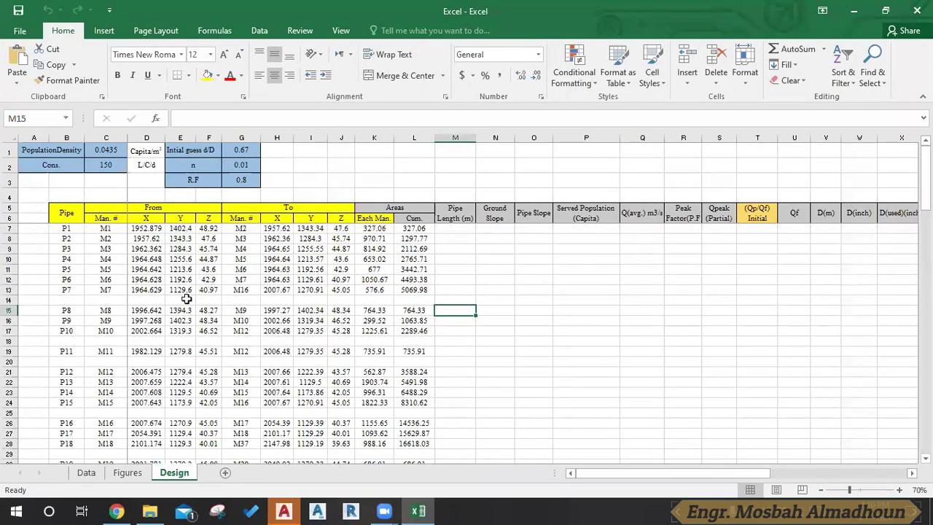
{"action": "key", "text": "ctrl+Page_Up"}
{"action": "left_click", "coordinate": [198, 301]}
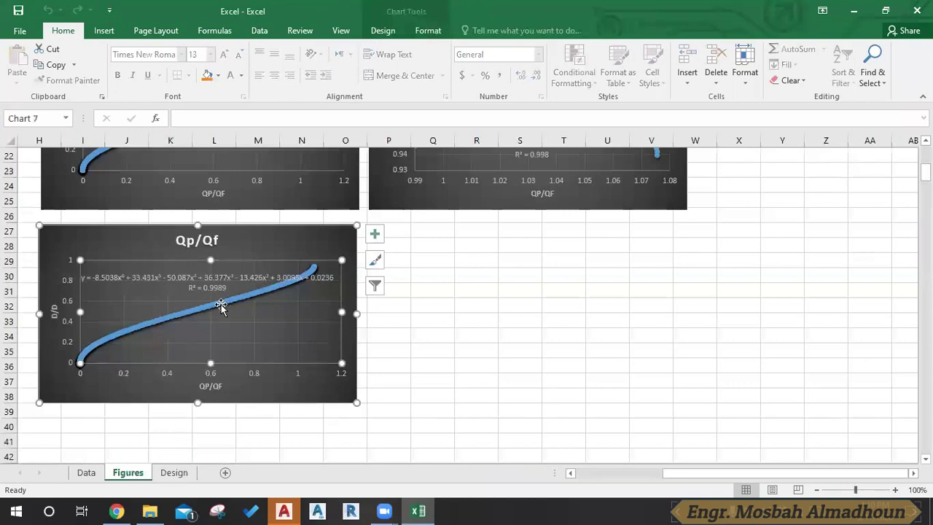
{"action": "scroll", "coordinate": [568, 401], "scroll_direction": "up", "scroll_amount": 3}
{"action": "scroll", "coordinate": [340, 338], "scroll_direction": "left", "scroll_amount": 5}
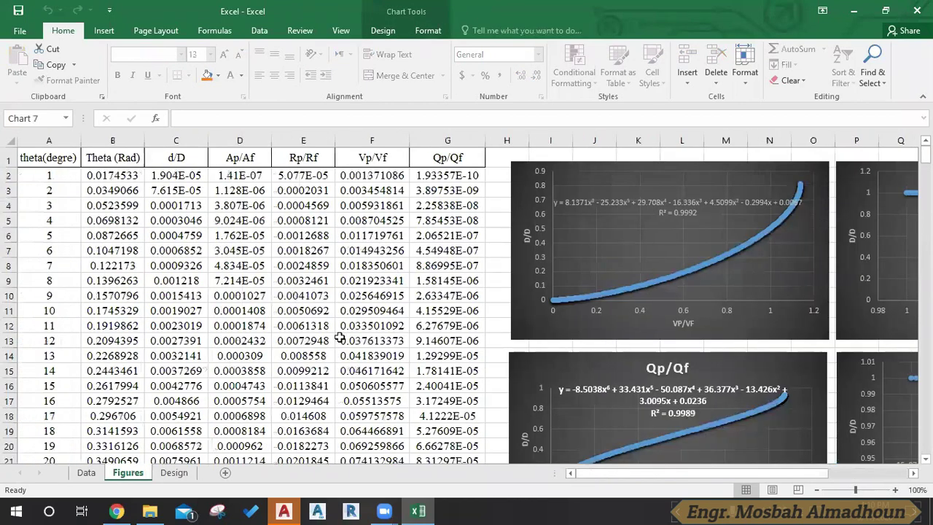
{"action": "left_click", "coordinate": [86, 473]}
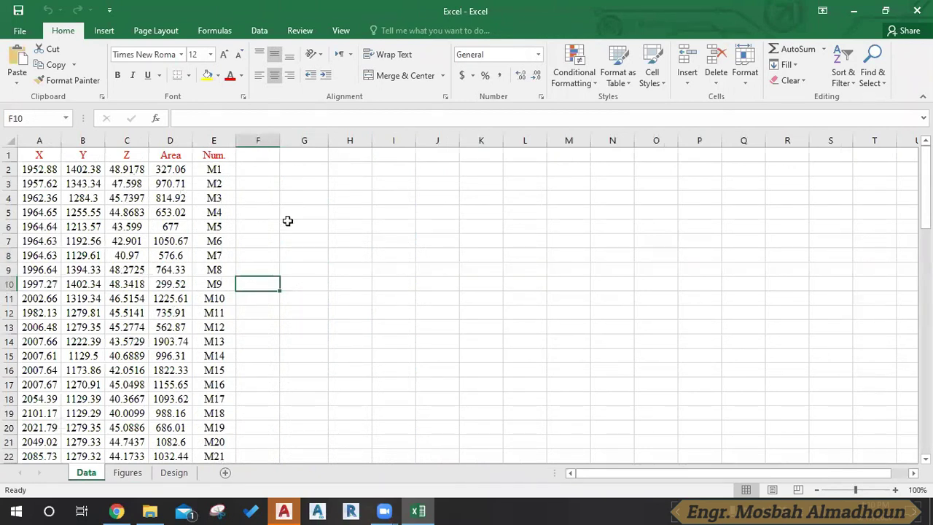
Inspect the X column and first rows of the coordinate table, including manhole M2.
{"action": "left_click", "coordinate": [288, 217]}
{"action": "left_click", "coordinate": [41, 152]}
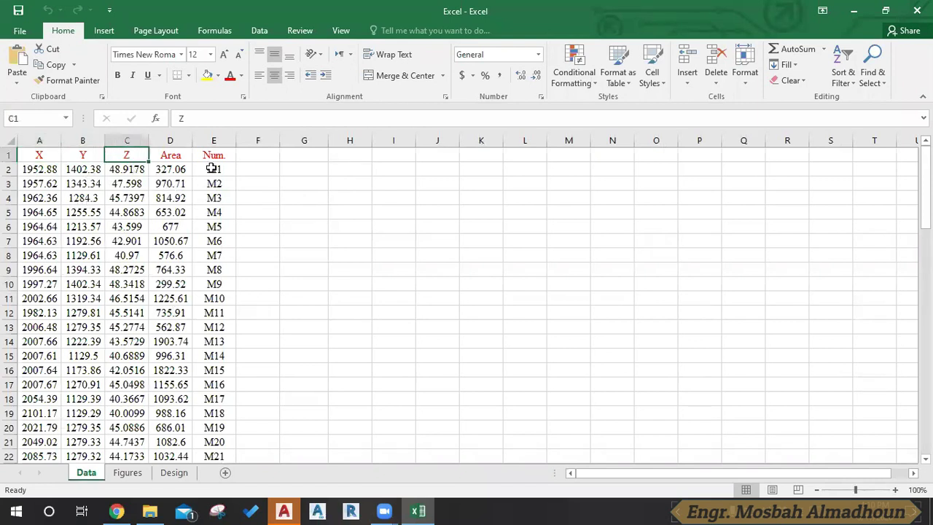
{"action": "left_click", "coordinate": [271, 187]}
{"action": "left_click_drag", "start_coordinate": [45, 151], "coordinate": [256, 248]}
{"action": "left_click", "coordinate": [257, 254]}
{"action": "left_click", "coordinate": [290, 331]}
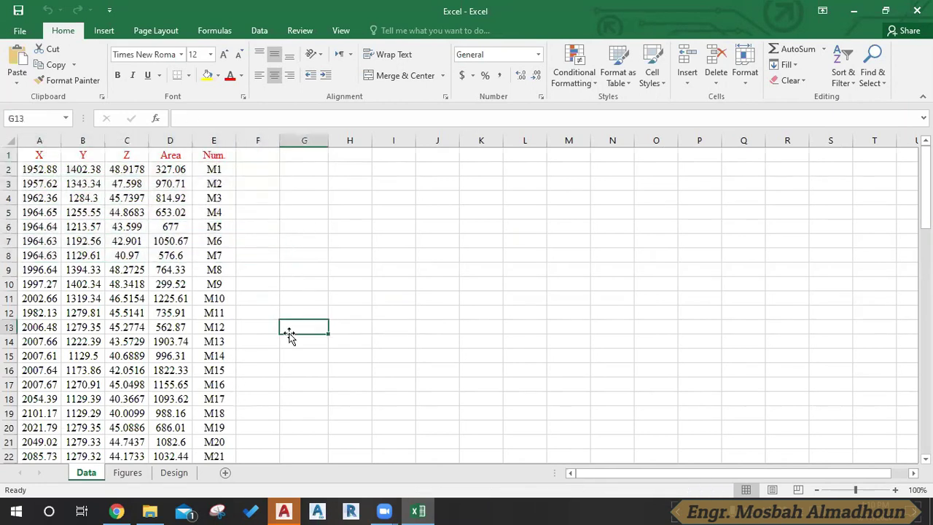
{"action": "left_click", "coordinate": [212, 183]}
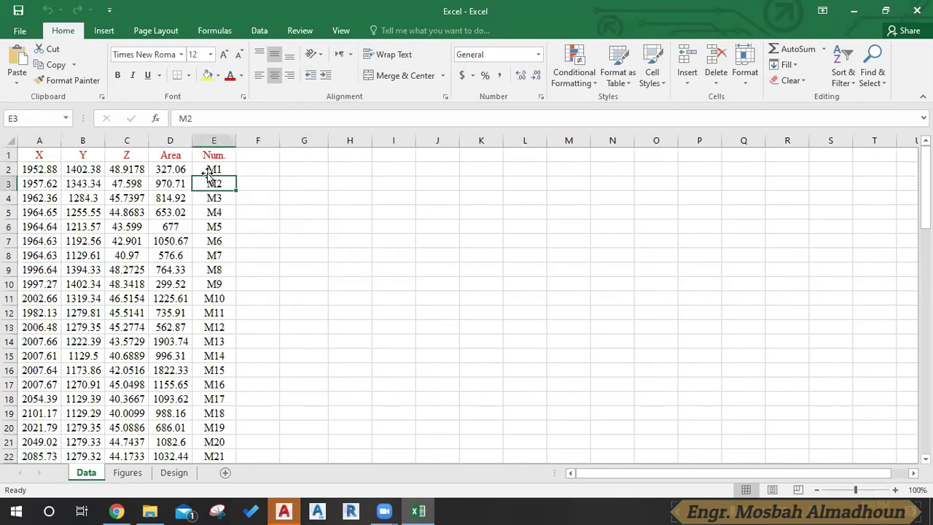
{"action": "left_click", "coordinate": [275, 214]}
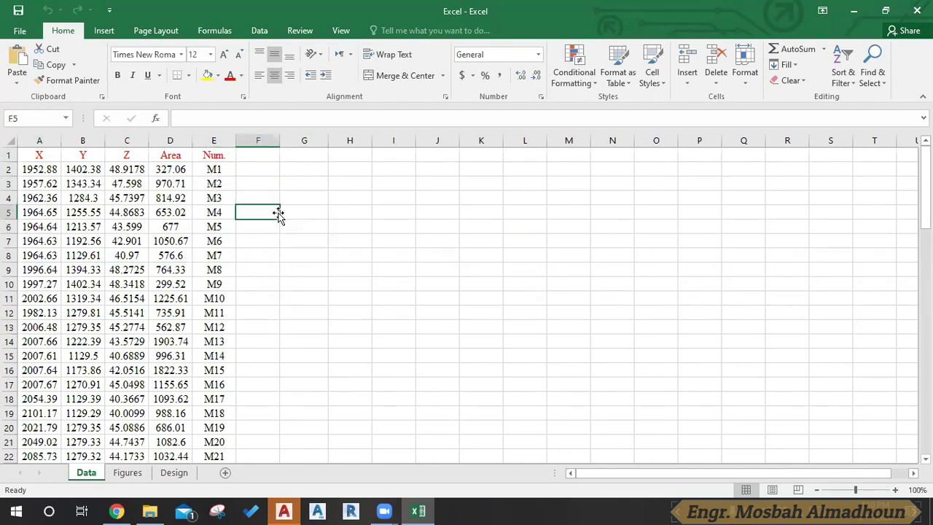
{"action": "left_click", "coordinate": [320, 199]}
{"action": "left_click", "coordinate": [265, 169]}
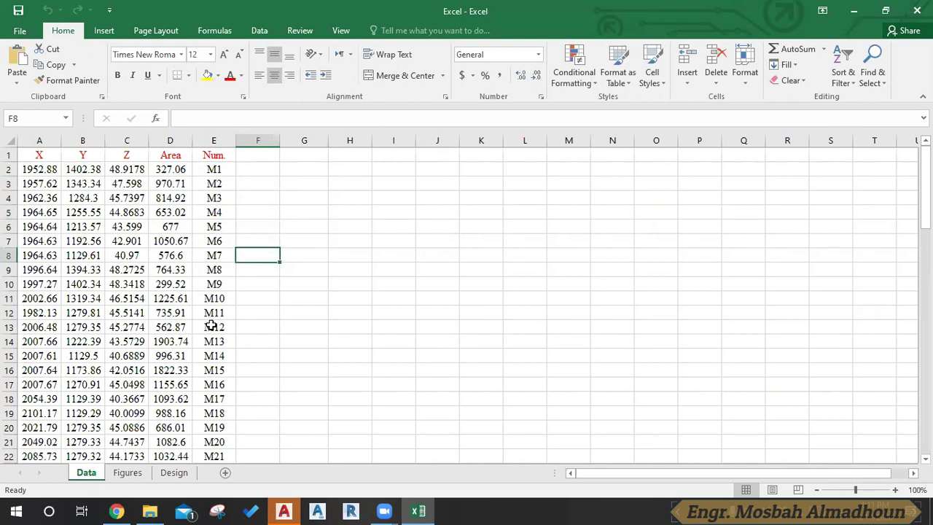
Review the M1 to M11 records and M1's X and Y coordinates, then switch to AutoCAD.
{"action": "left_click_drag", "start_coordinate": [41, 170], "coordinate": [226, 300]}
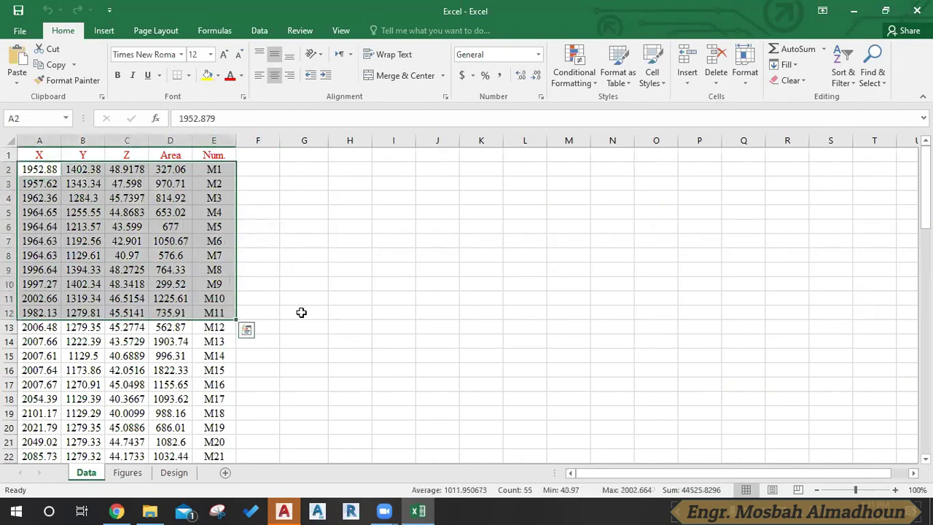
{"action": "left_click", "coordinate": [301, 313]}
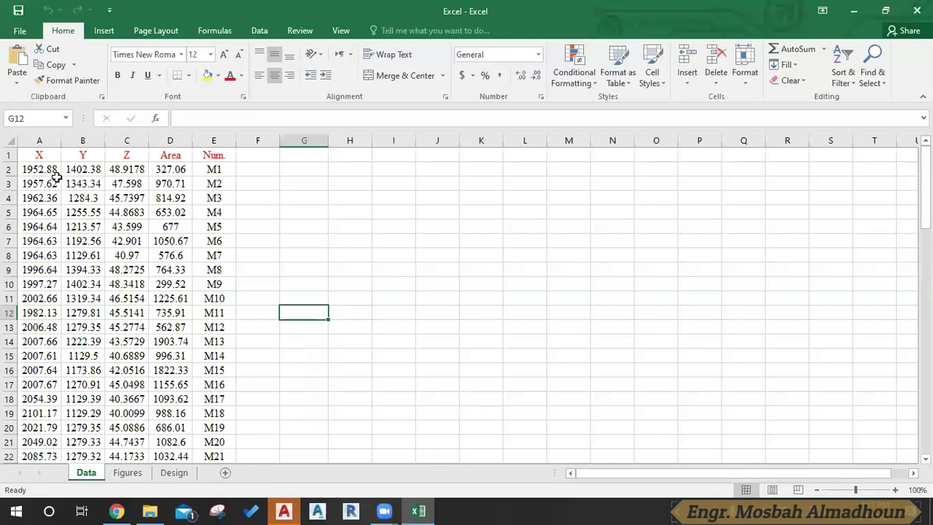
{"action": "left_click", "coordinate": [35, 165]}
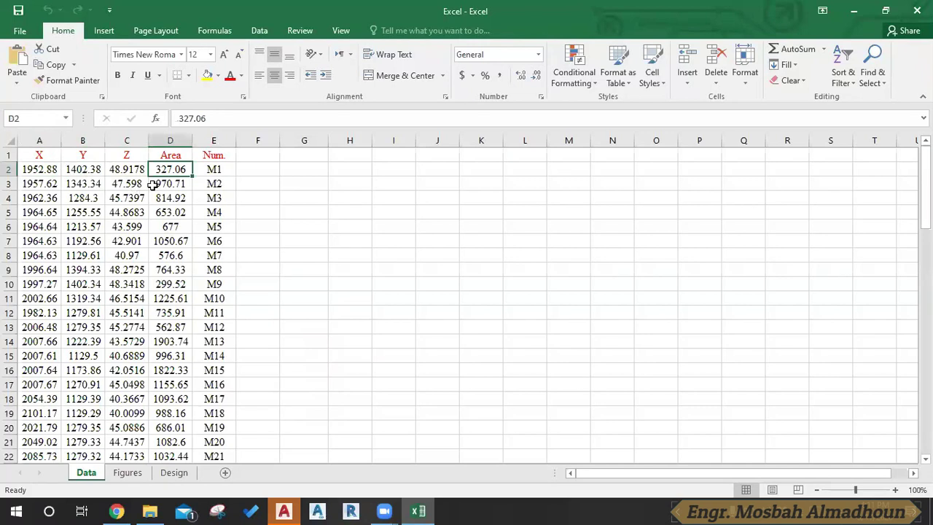
{"action": "left_click", "coordinate": [260, 196]}
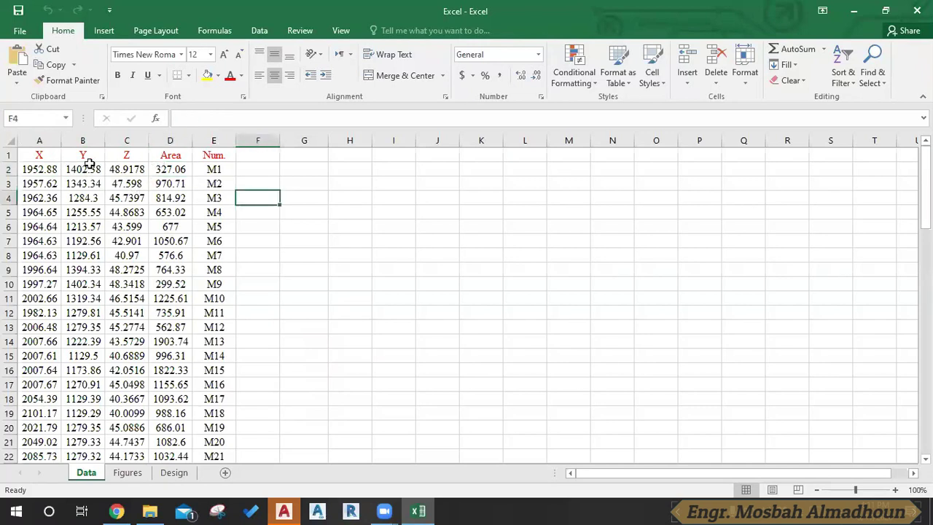
{"action": "left_click", "coordinate": [41, 168]}
{"action": "left_click", "coordinate": [78, 171]}
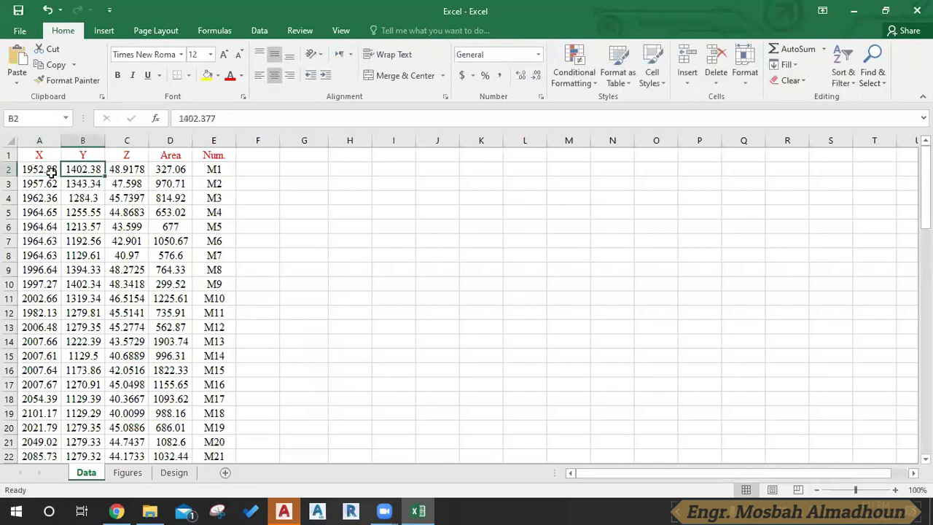
{"action": "left_click", "coordinate": [283, 511]}
{"action": "mouse_move", "coordinate": [391, 323]}
{"action": "left_mouse_down"}
{"action": "mouse_move", "coordinate": [338, 311]}
{"action": "mouse_move", "coordinate": [156, 306]}
{"action": "left_mouse_up"}
Zoom in on manhole M1 and select its label.
{"action": "scroll", "coordinate": [382, 271], "scroll_direction": "up", "scroll_amount": 2}
{"action": "scroll", "coordinate": [358, 209], "scroll_direction": "up", "scroll_amount": 5}
{"action": "scroll", "coordinate": [350, 232], "scroll_direction": "up", "scroll_amount": 3}
{"action": "scroll", "coordinate": [325, 294], "scroll_direction": "up", "scroll_amount": 3}
{"action": "scroll", "coordinate": [367, 348], "scroll_direction": "down", "scroll_amount": 3}
{"action": "scroll", "coordinate": [344, 265], "scroll_direction": "up", "scroll_amount": 5}
{"action": "scroll", "coordinate": [367, 308], "scroll_direction": "up", "scroll_amount": 3}
{"action": "scroll", "coordinate": [358, 265], "scroll_direction": "down", "scroll_amount": 2}
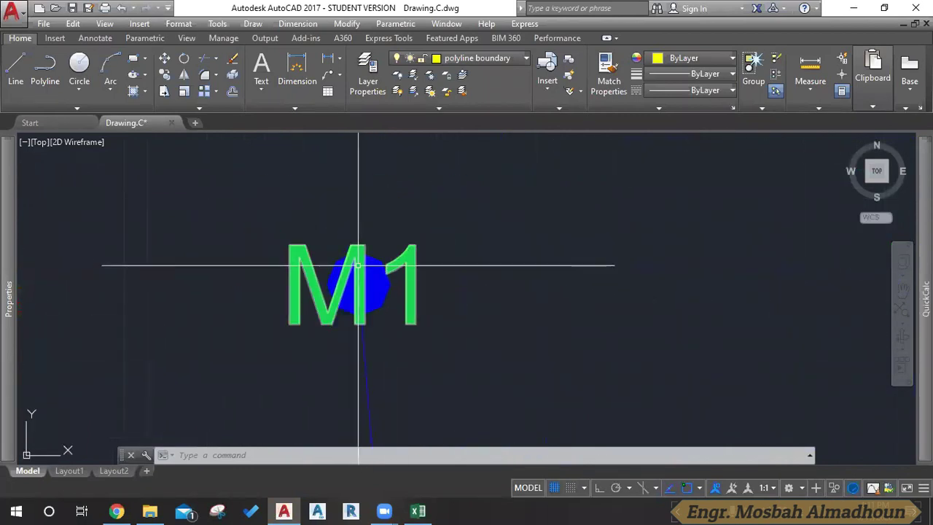
{"action": "left_click", "coordinate": [313, 271]}
{"action": "left_click", "coordinate": [285, 323]}
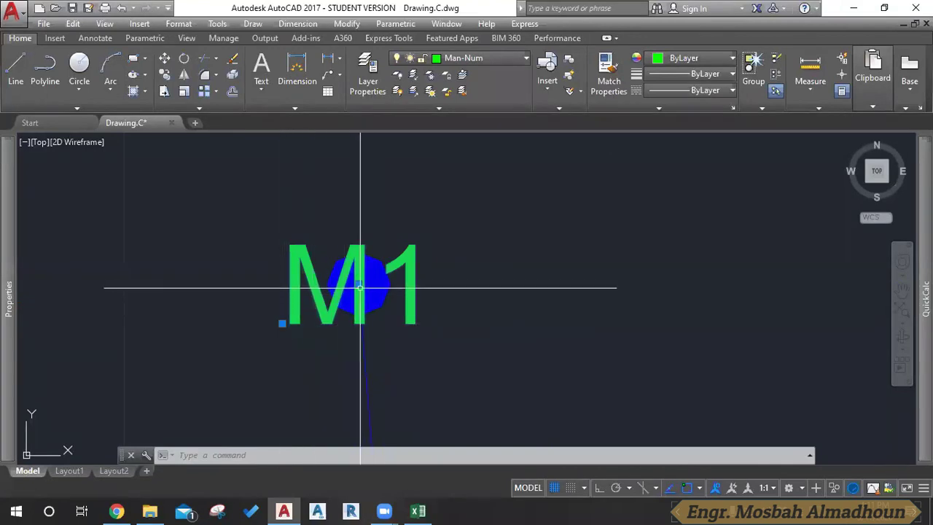
Cancel the stray selection window and re-zoom onto M1 with its 327.06 and 48.97 values.
{"action": "left_click", "coordinate": [373, 328]}
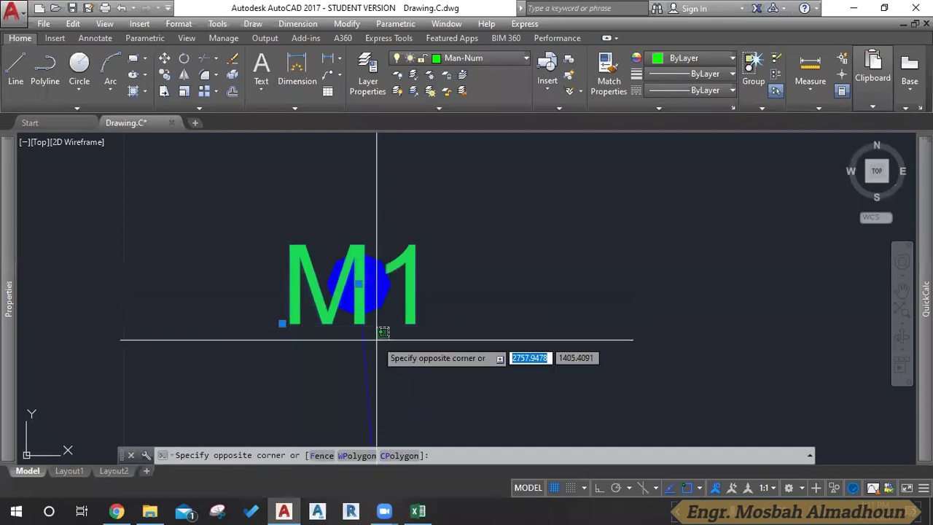
{"action": "key", "text": "Escape"}
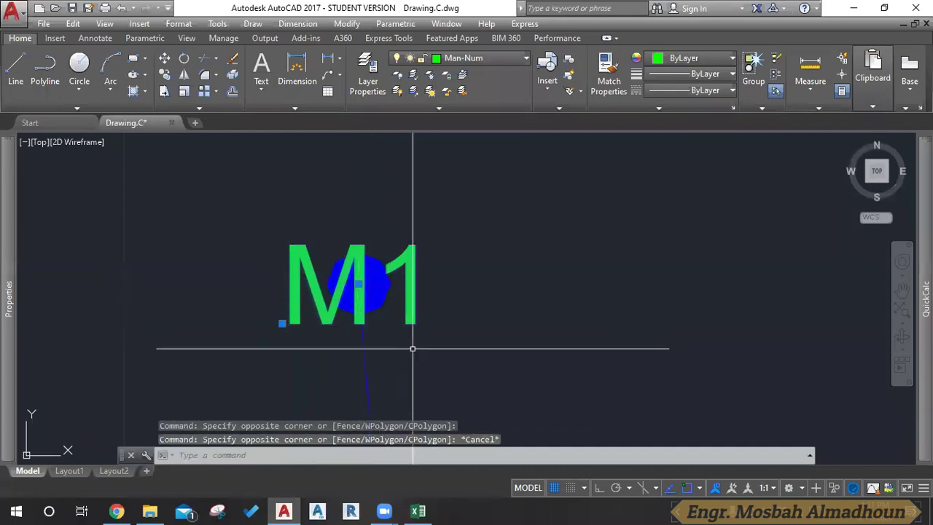
{"action": "scroll", "coordinate": [412, 345], "scroll_direction": "down", "scroll_amount": 10}
{"action": "scroll", "coordinate": [319, 318], "scroll_direction": "up", "scroll_amount": 10}
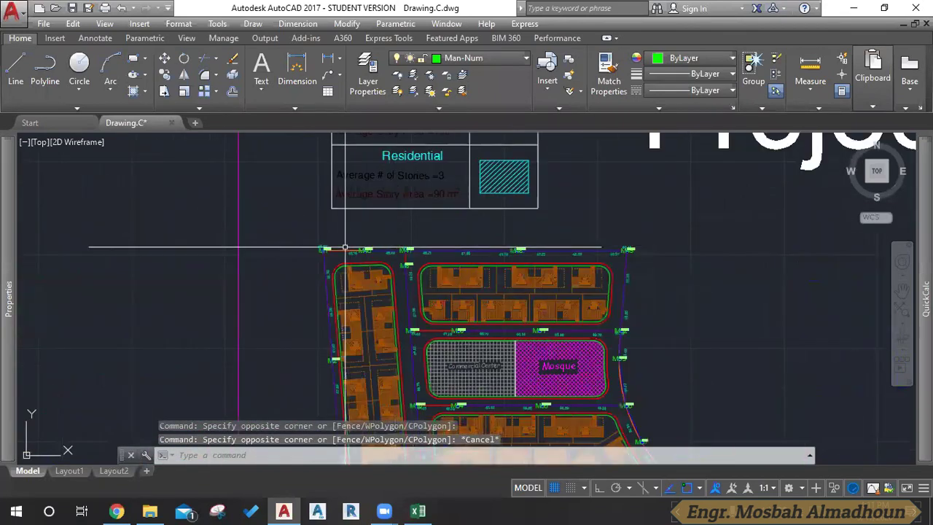
{"action": "scroll", "coordinate": [292, 321], "scroll_direction": "up", "scroll_amount": 1}
{"action": "scroll", "coordinate": [336, 323], "scroll_direction": "up", "scroll_amount": 1}
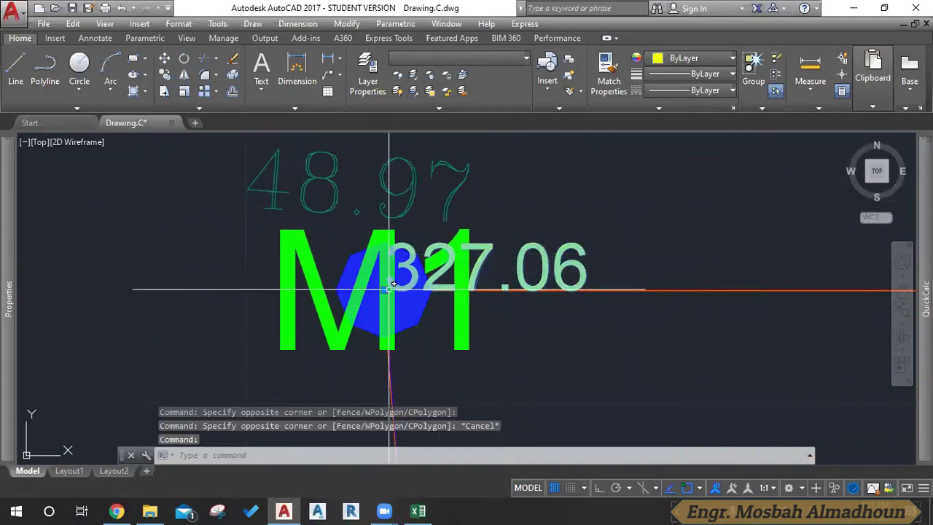
Check the blue manhole polygon and the 327.06 area text around M1.
{"action": "key", "text": "Escape"}
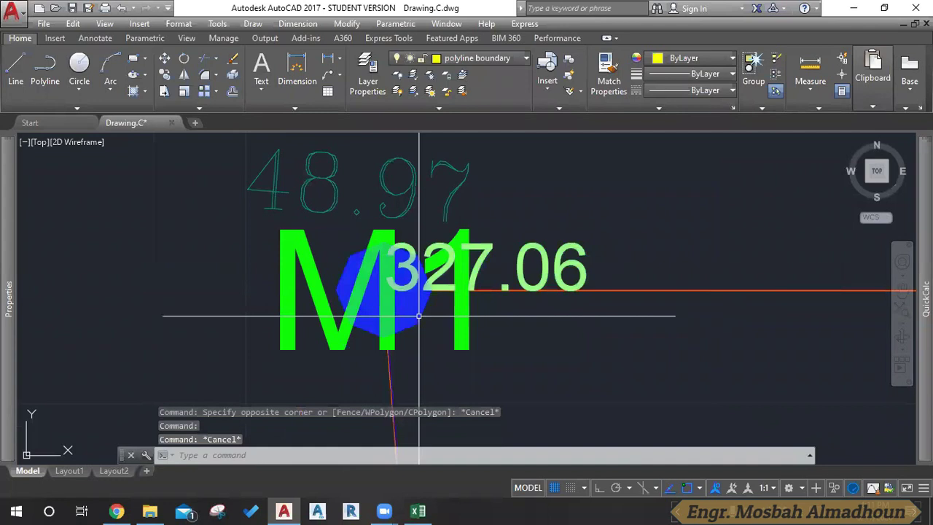
{"action": "left_click", "coordinate": [408, 313]}
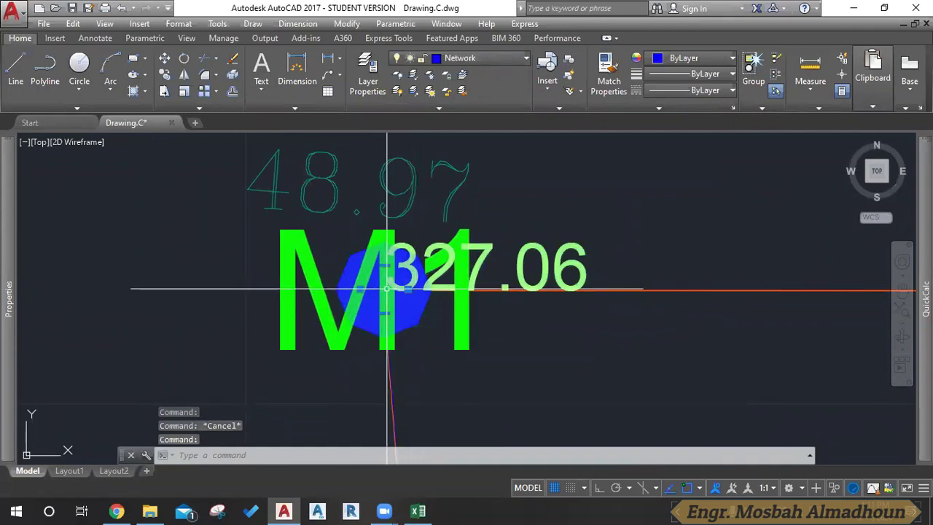
{"action": "key", "text": "Escape"}
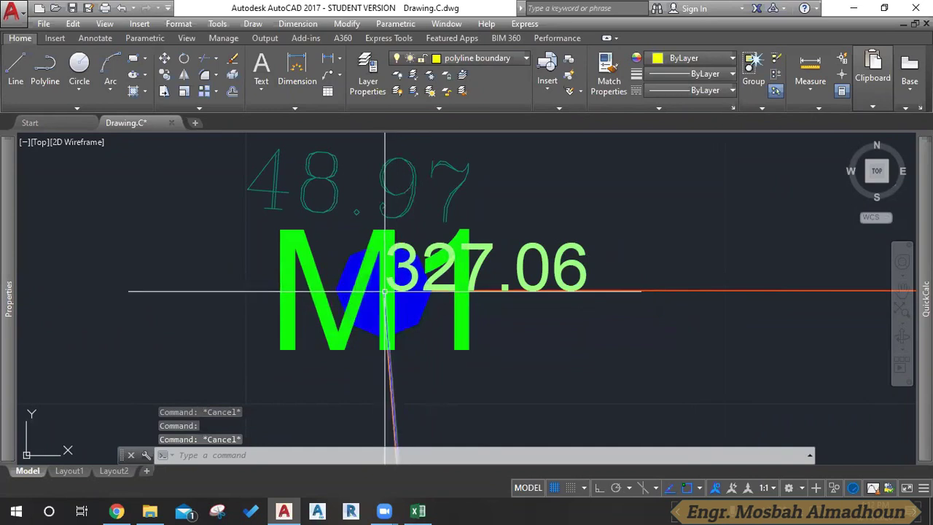
{"action": "left_click", "coordinate": [409, 278]}
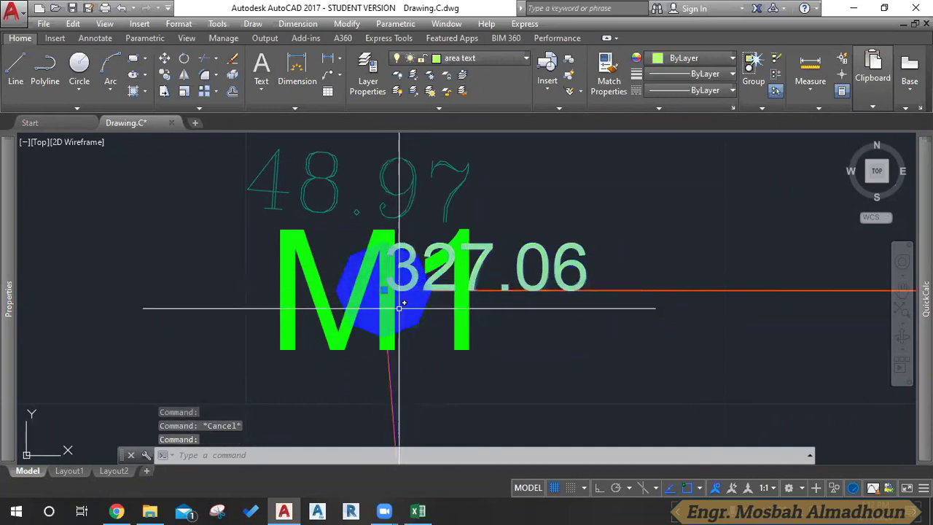
Window-select the M1 label and move it up and right, clear of the manhole marker.
{"action": "left_click", "coordinate": [292, 338]}
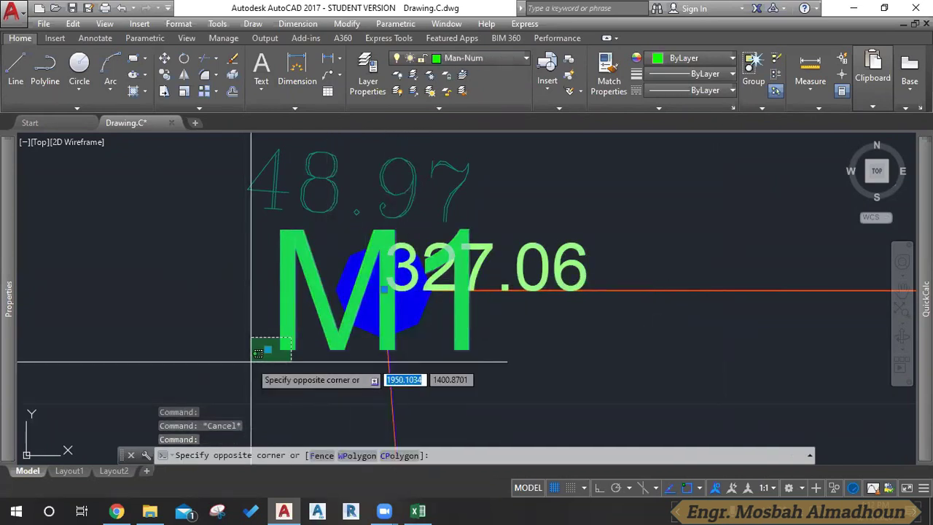
{"action": "left_click", "coordinate": [247, 359]}
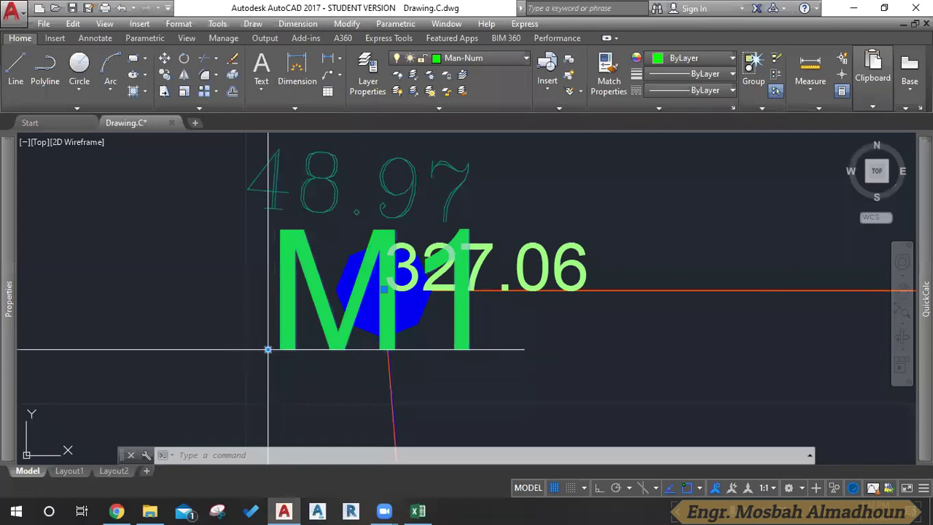
{"action": "left_click", "coordinate": [268, 349]}
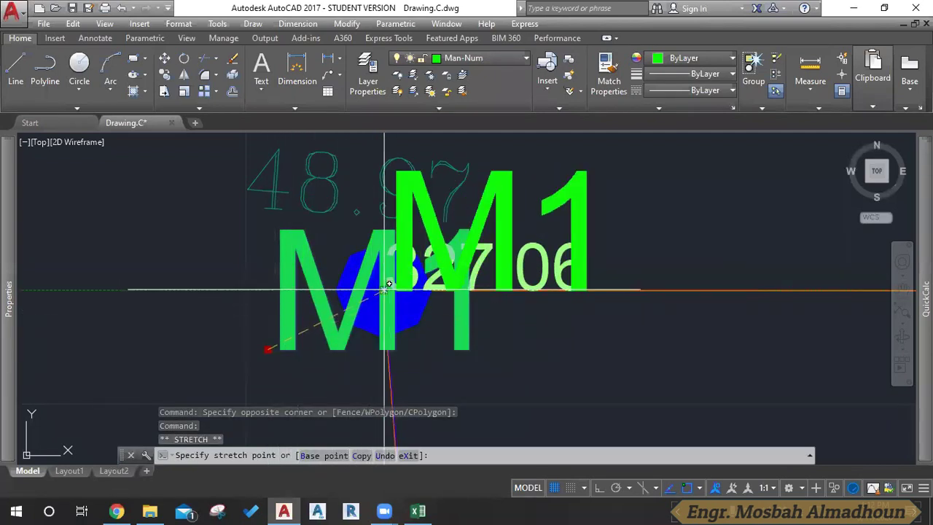
{"action": "left_click", "coordinate": [385, 290]}
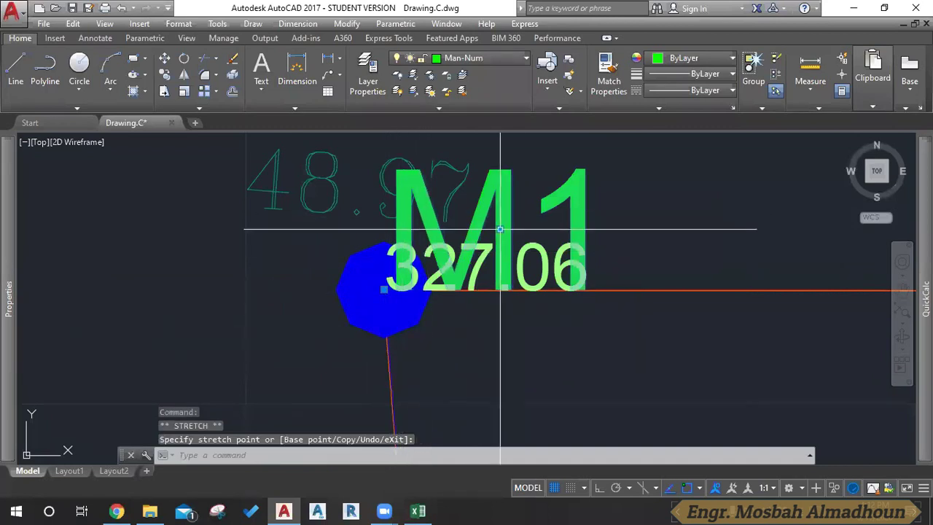
{"action": "left_click", "coordinate": [461, 258]}
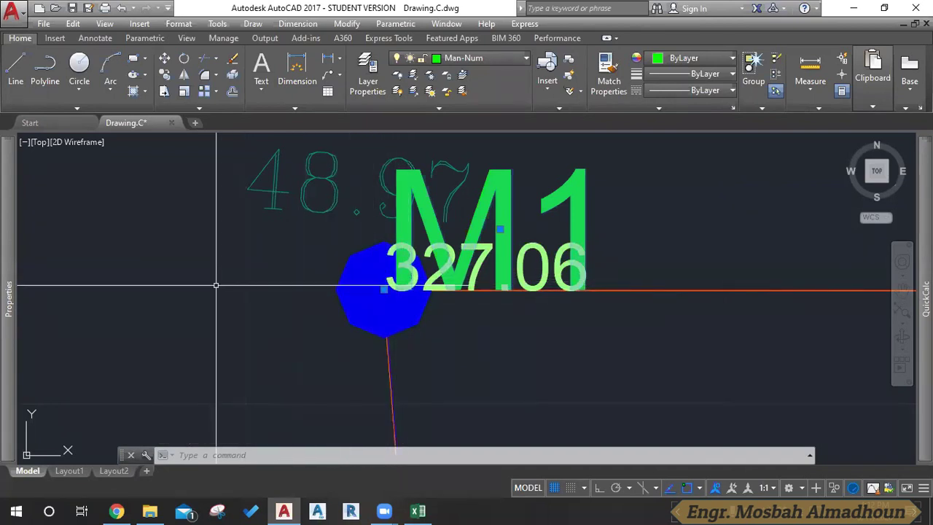
{"action": "left_click", "coordinate": [465, 350]}
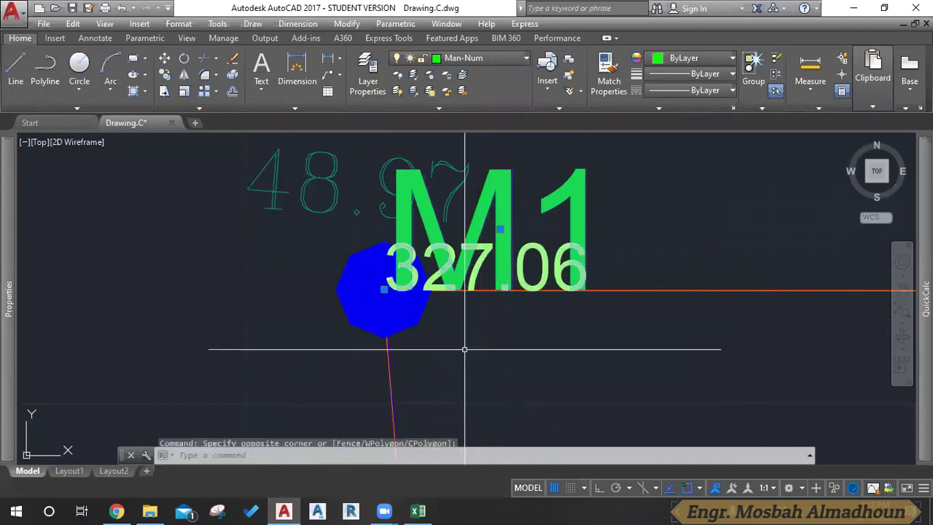
{"action": "scroll", "coordinate": [500, 355], "scroll_direction": "down", "scroll_amount": 5}
{"action": "scroll", "coordinate": [459, 292], "scroll_direction": "down", "scroll_amount": 3}
Pan to M2 and the Commercial Center, grab the M2 label, then cancel without moving it.
{"action": "left_click_drag", "start_coordinate": [387, 249], "coordinate": [343, 120]}
{"action": "scroll", "coordinate": [355, 228], "scroll_direction": "up", "scroll_amount": 6}
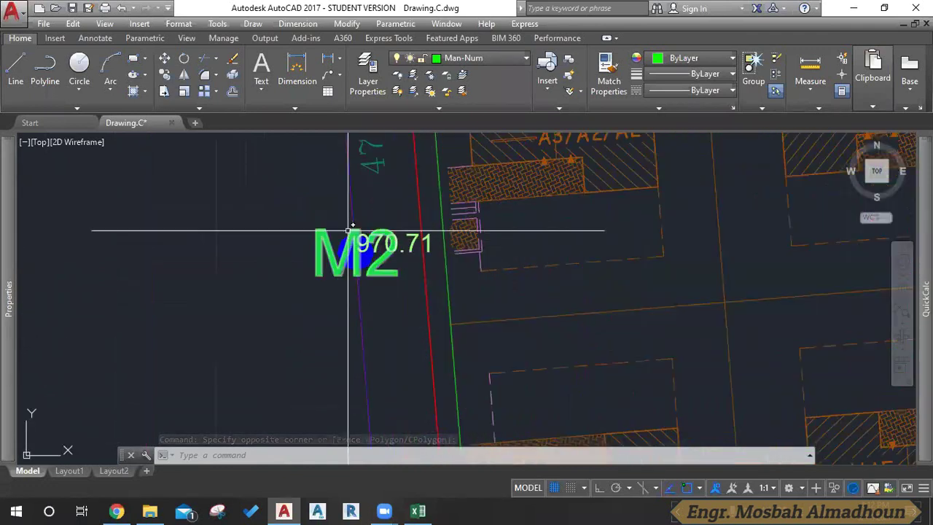
{"action": "left_click", "coordinate": [312, 270]}
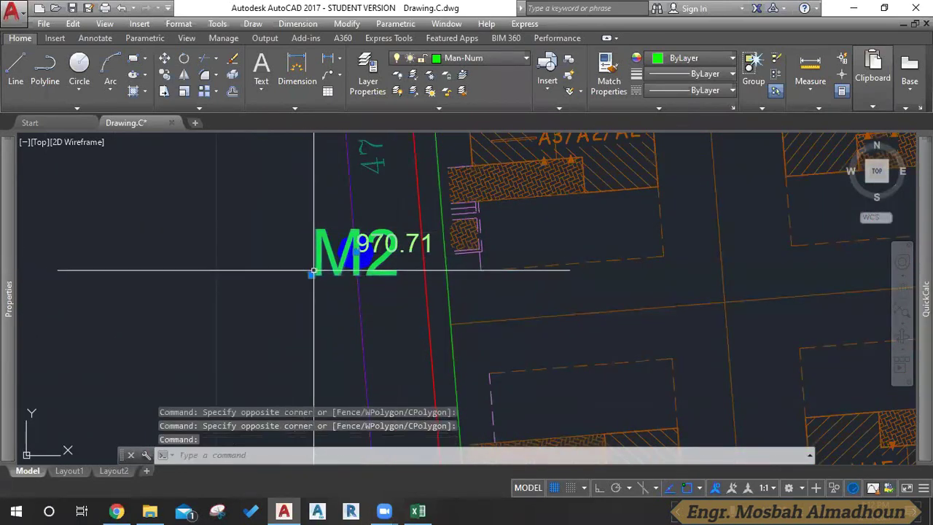
{"action": "left_click", "coordinate": [313, 273]}
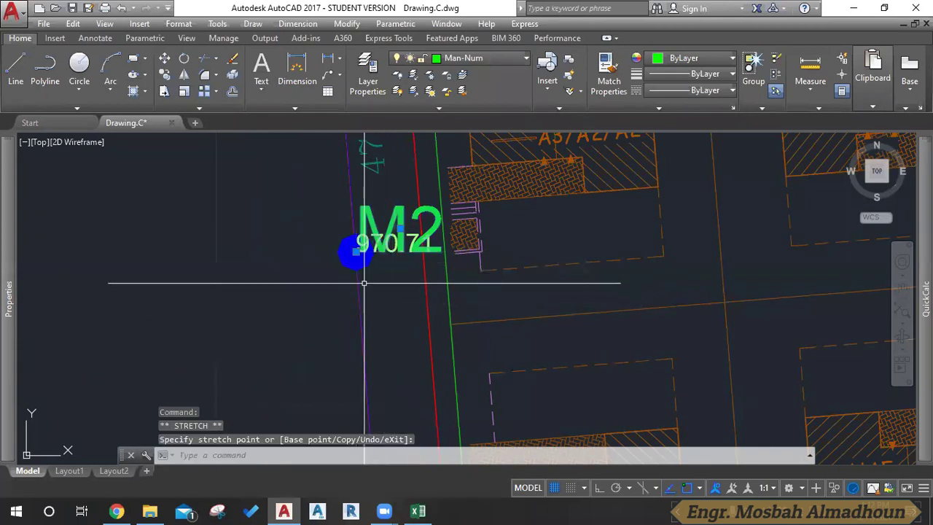
{"action": "key", "text": "Escape"}
Zoom out and back in on the M1 and M46 labels with the 48.75 pipe length.
{"action": "scroll", "coordinate": [398, 267], "scroll_direction": "down", "scroll_amount": 5}
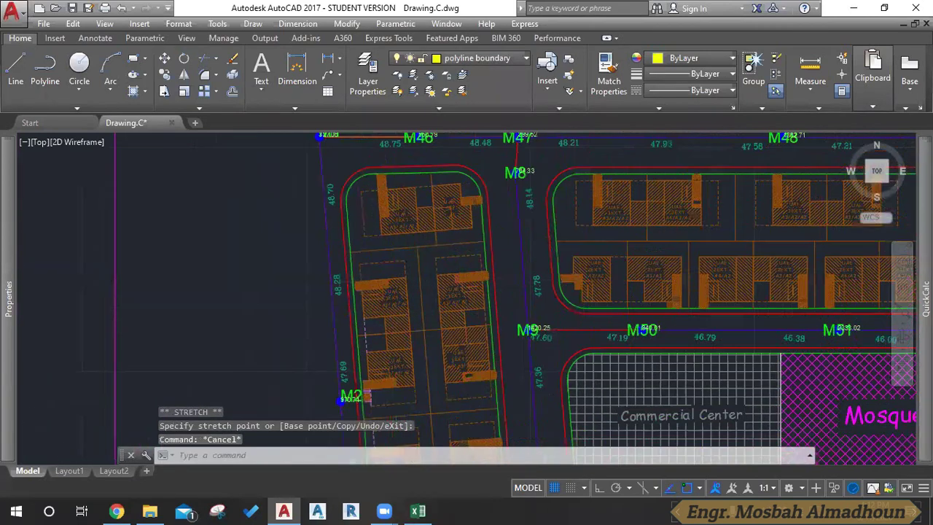
{"action": "scroll", "coordinate": [348, 275], "scroll_direction": "down", "scroll_amount": 4}
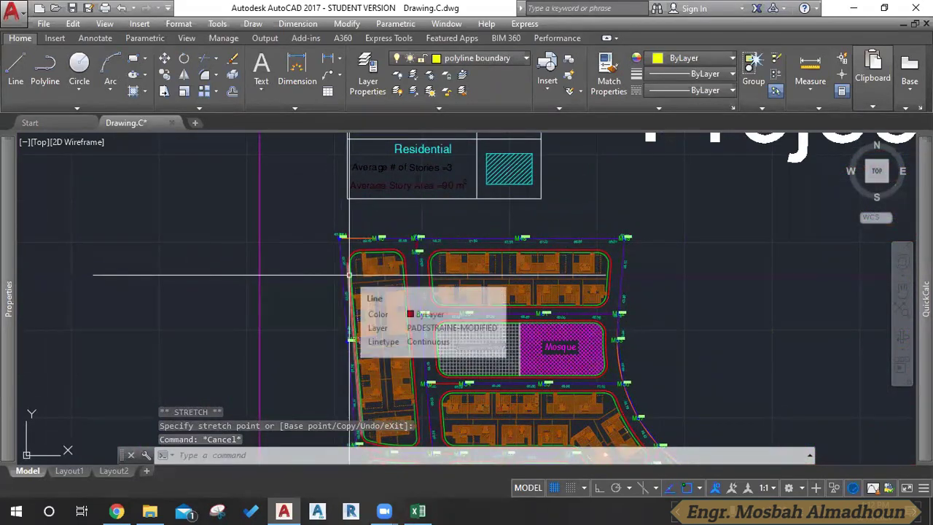
{"action": "left_click", "coordinate": [326, 294]}
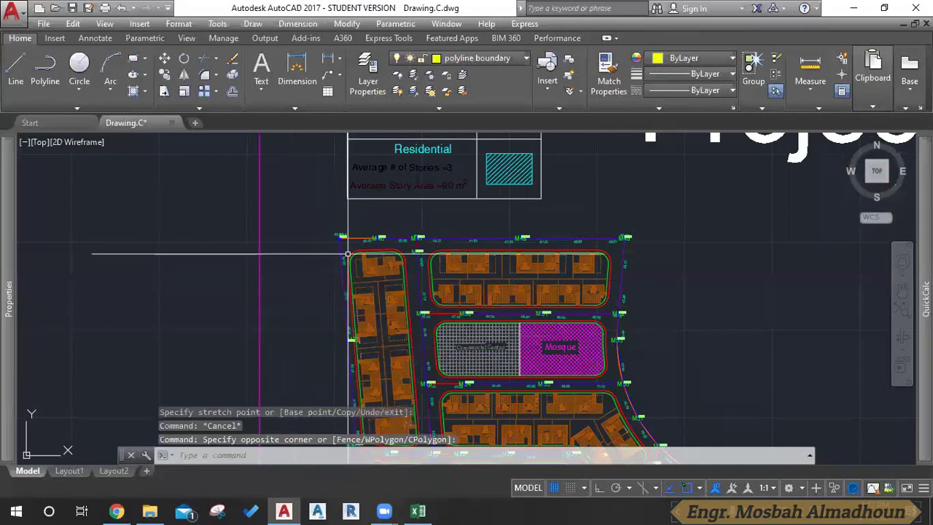
{"action": "scroll", "coordinate": [343, 248], "scroll_direction": "up", "scroll_amount": 8}
{"action": "scroll", "coordinate": [338, 303], "scroll_direction": "down", "scroll_amount": 3}
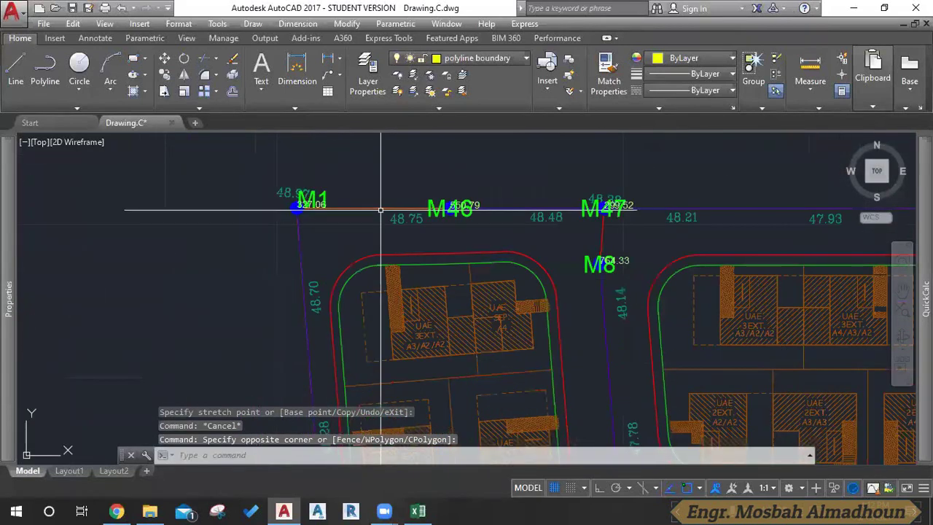
{"action": "scroll", "coordinate": [379, 208], "scroll_direction": "down", "scroll_amount": 4}
{"action": "scroll", "coordinate": [395, 267], "scroll_direction": "down", "scroll_amount": 2}
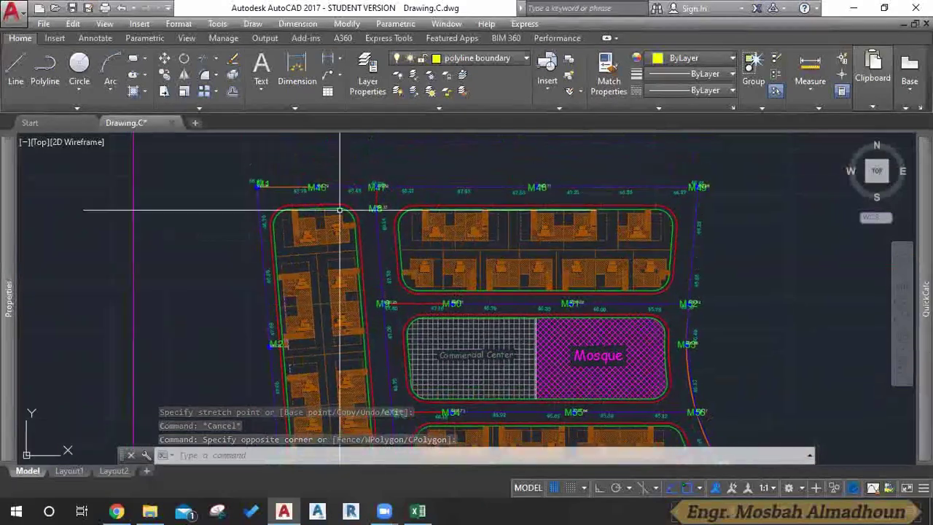
{"action": "scroll", "coordinate": [323, 246], "scroll_direction": "up", "scroll_amount": 4}
{"action": "scroll", "coordinate": [335, 215], "scroll_direction": "up", "scroll_amount": 4}
{"action": "scroll", "coordinate": [346, 223], "scroll_direction": "up", "scroll_amount": 4}
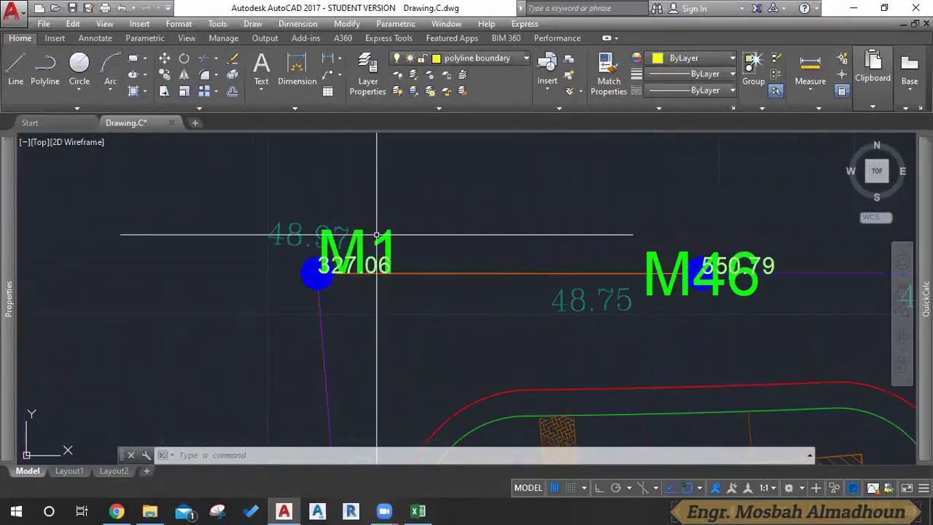
{"action": "scroll", "coordinate": [377, 235], "scroll_direction": "up", "scroll_amount": 2}
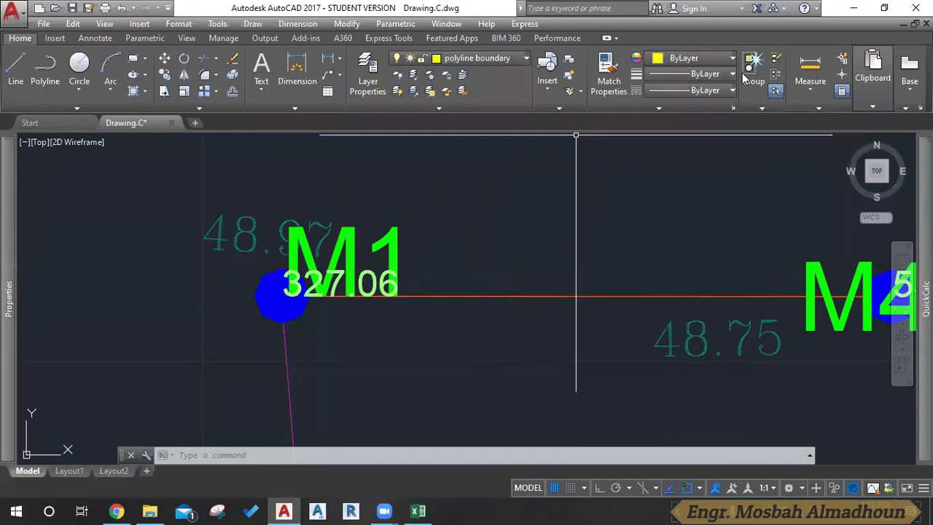
Window-select the M1 label while zooming, then clear the selection.
{"action": "left_click", "coordinate": [536, 216]}
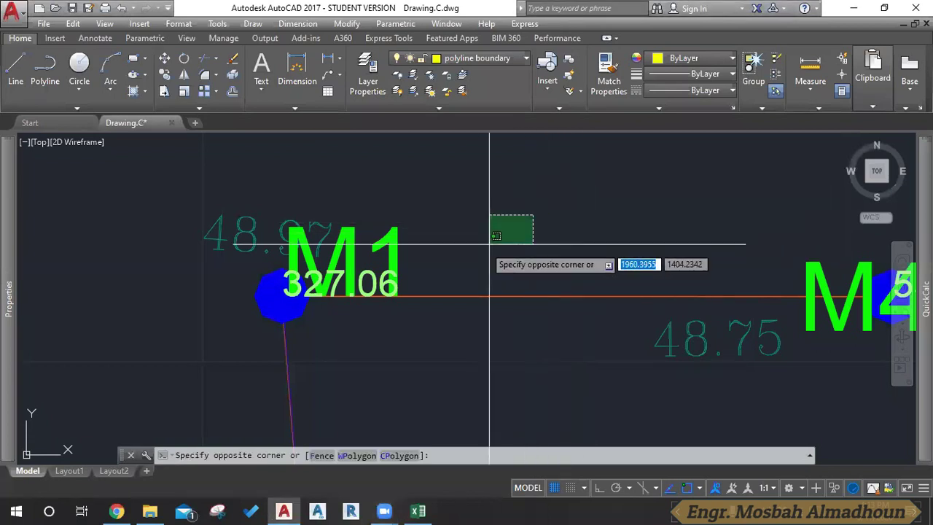
{"action": "scroll", "coordinate": [529, 267], "scroll_direction": "down", "scroll_amount": 2}
{"action": "scroll", "coordinate": [529, 267], "scroll_direction": "down", "scroll_amount": 3}
{"action": "scroll", "coordinate": [517, 201], "scroll_direction": "up", "scroll_amount": 2}
{"action": "scroll", "coordinate": [513, 204], "scroll_direction": "up", "scroll_amount": 1}
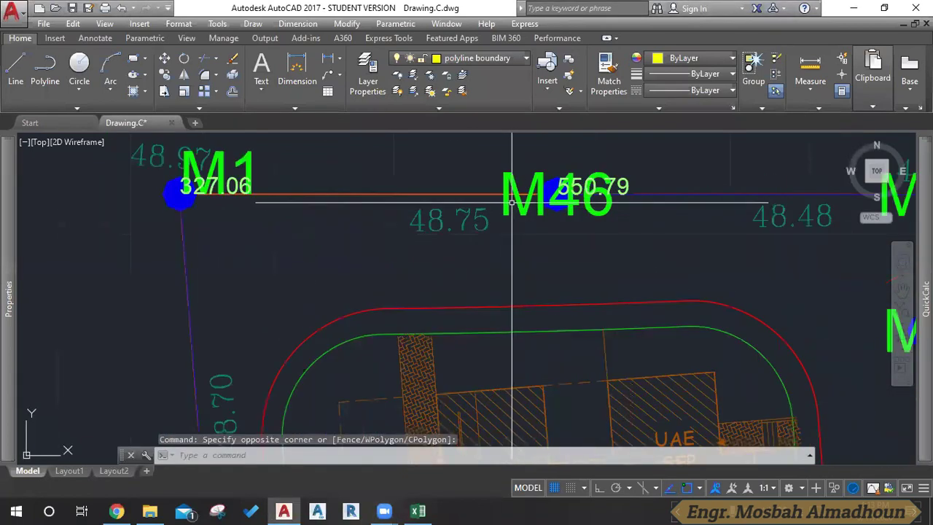
{"action": "scroll", "coordinate": [344, 235], "scroll_direction": "down", "scroll_amount": 2}
{"action": "scroll", "coordinate": [375, 243], "scroll_direction": "up", "scroll_amount": 2}
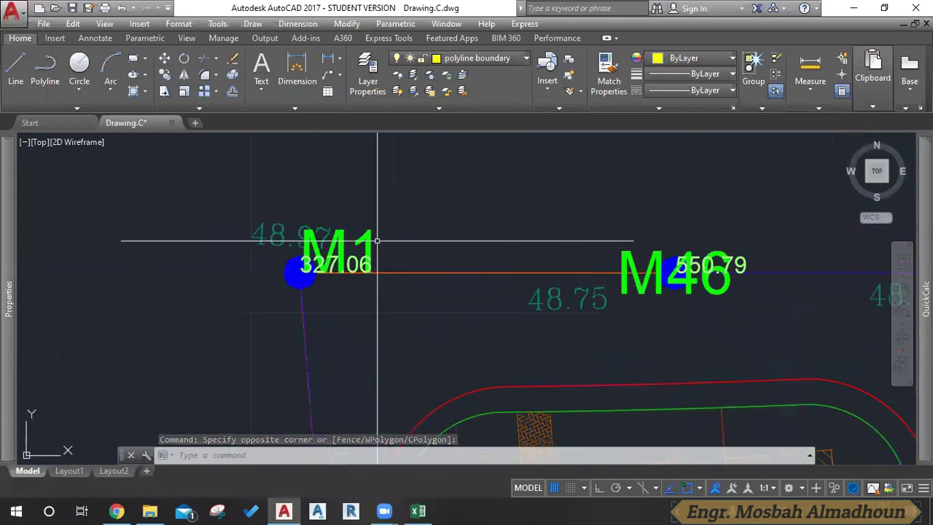
{"action": "scroll", "coordinate": [384, 231], "scroll_direction": "up", "scroll_amount": 2}
{"action": "left_click", "coordinate": [525, 252]}
{"action": "scroll", "coordinate": [462, 229], "scroll_direction": "down", "scroll_amount": 2}
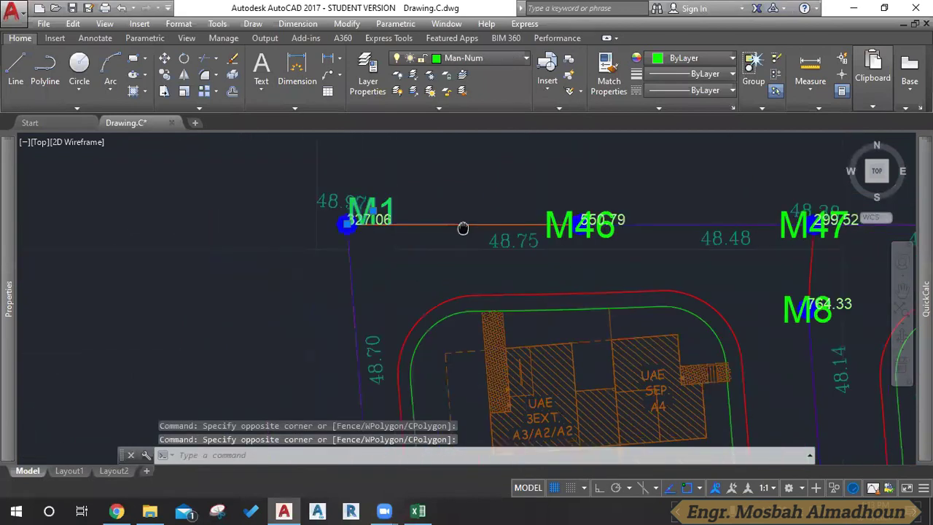
{"action": "scroll", "coordinate": [394, 226], "scroll_direction": "up", "scroll_amount": 1}
{"action": "scroll", "coordinate": [452, 248], "scroll_direction": "down", "scroll_amount": 1}
{"action": "key", "text": "Escape"}
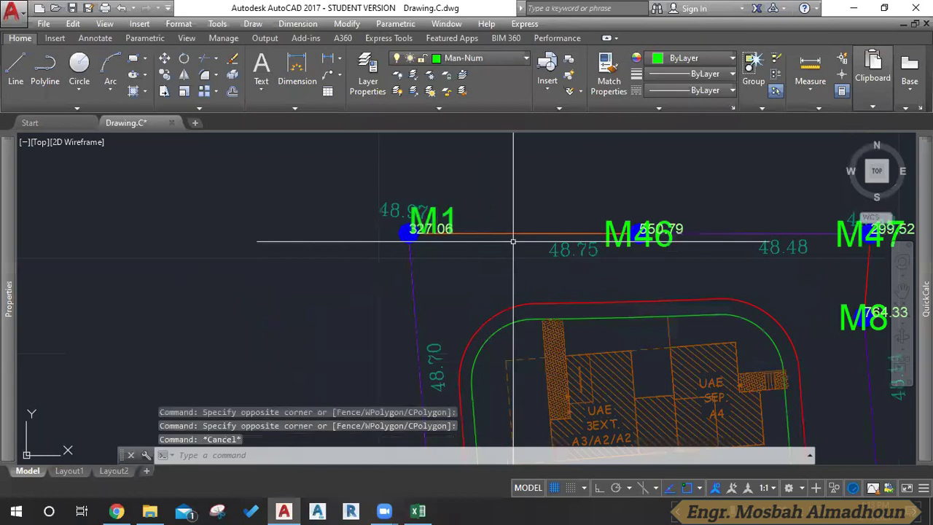
{"action": "scroll", "coordinate": [631, 234], "scroll_direction": "up", "scroll_amount": 1}
{"action": "scroll", "coordinate": [438, 218], "scroll_direction": "up", "scroll_amount": 2}
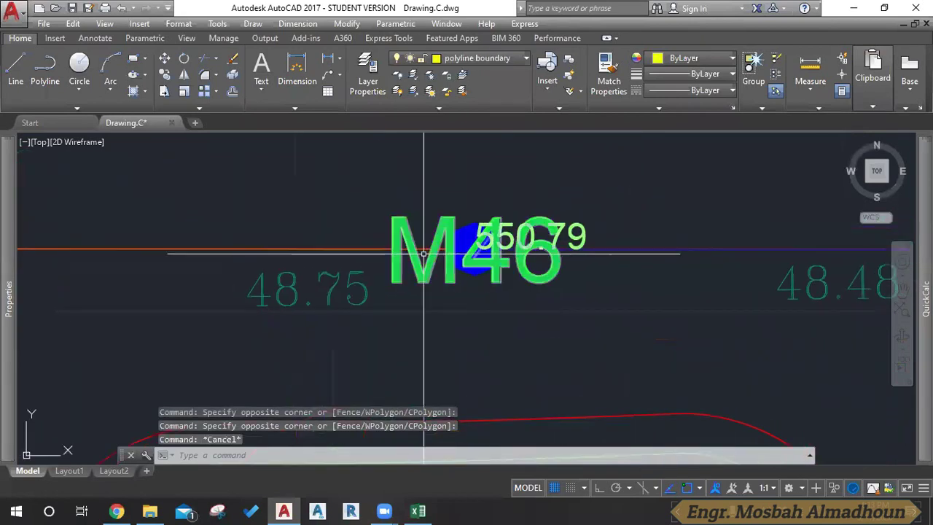
Select the M46 label and open AutoCAD Help with F1.
{"action": "left_click", "coordinate": [465, 213]}
{"action": "left_click", "coordinate": [428, 223]}
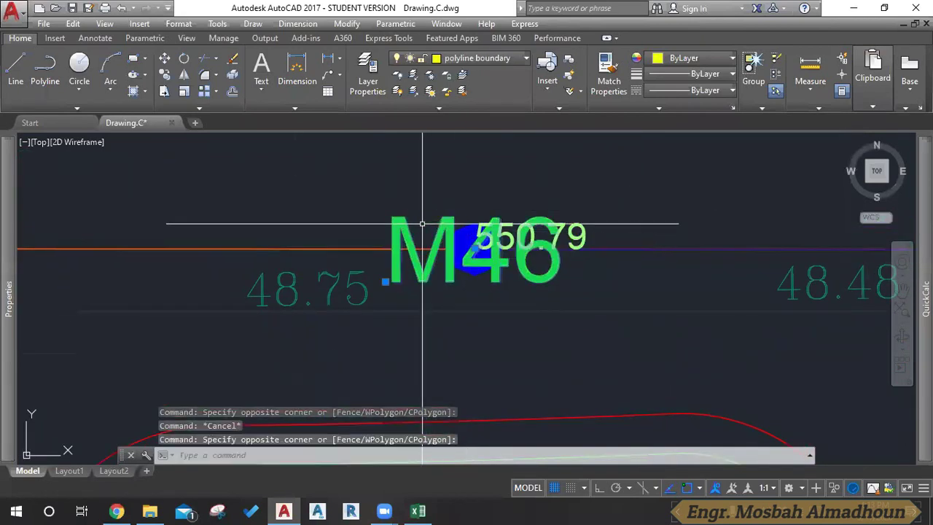
{"action": "key", "text": "F1"}
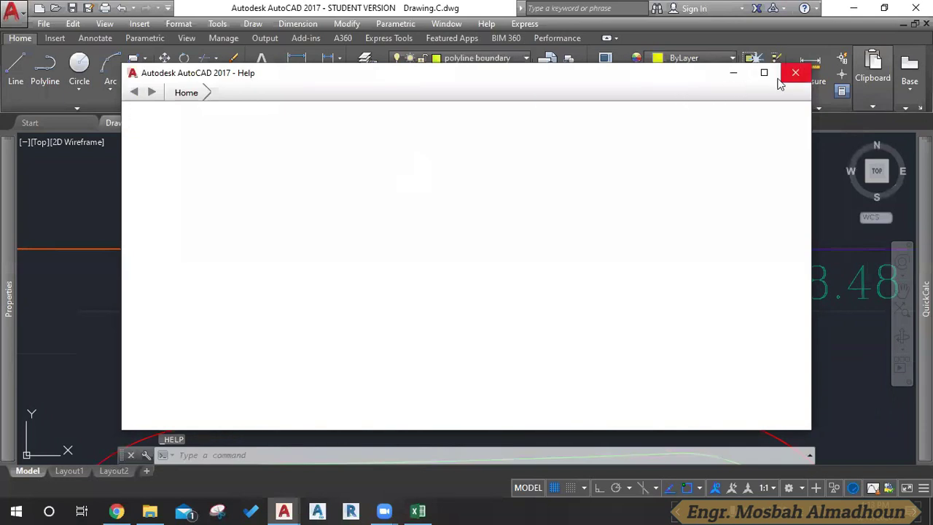
Close Help and enable 'Shortcut menus in drawing area' in Options (OP).
{"action": "left_click", "coordinate": [780, 78]}
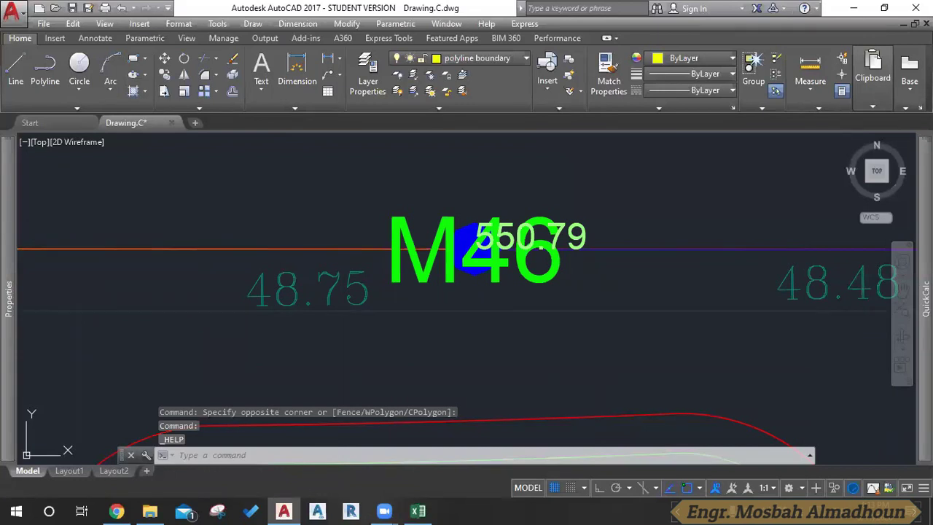
{"action": "type", "text": "op"}
{"action": "key", "text": "Return"}
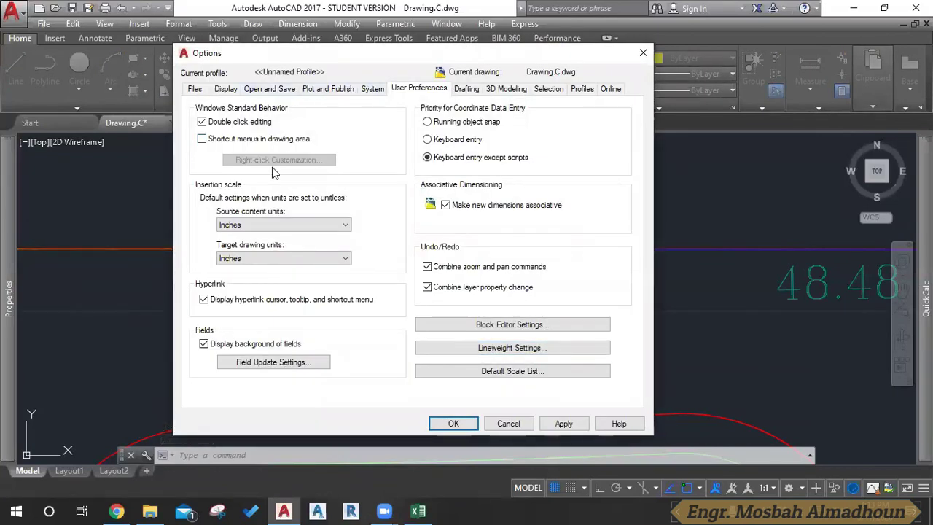
{"action": "left_click", "coordinate": [259, 140]}
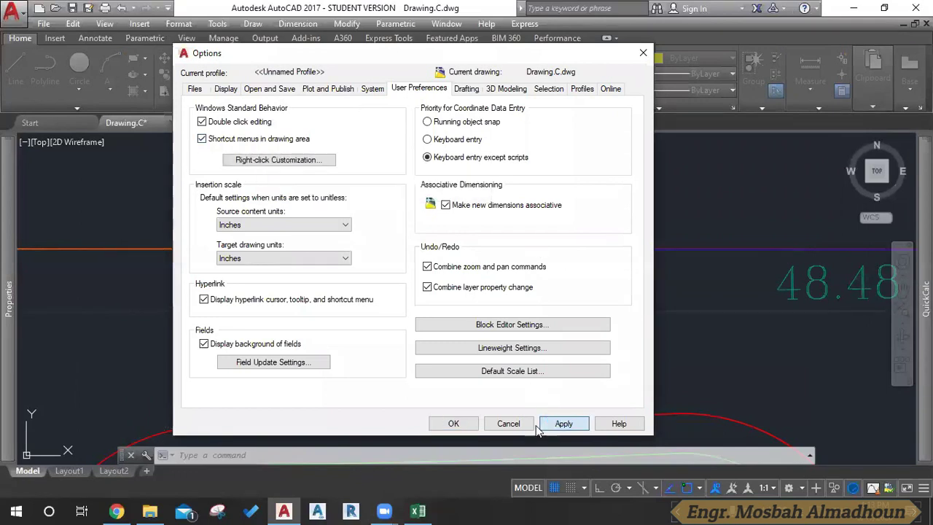
{"action": "left_click", "coordinate": [462, 426]}
Select the M46 label and use Select Similar to pick all 160 manhole labels.
{"action": "left_click", "coordinate": [428, 208]}
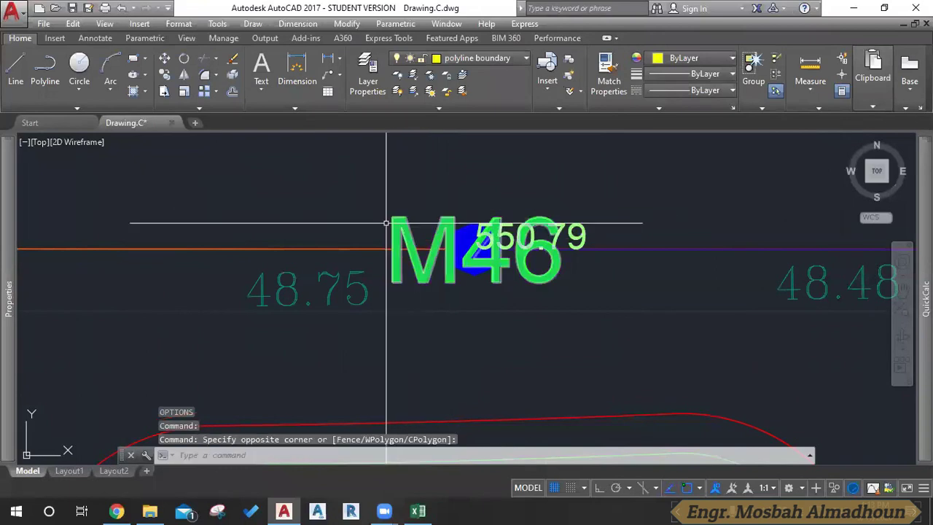
{"action": "left_click", "coordinate": [386, 225]}
{"action": "left_click", "coordinate": [353, 221]}
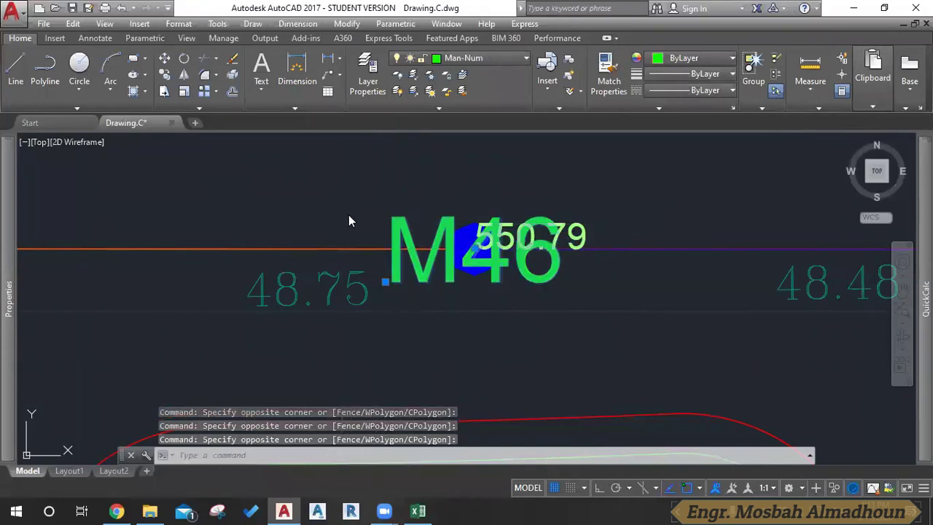
{"action": "right_click", "coordinate": [351, 220]}
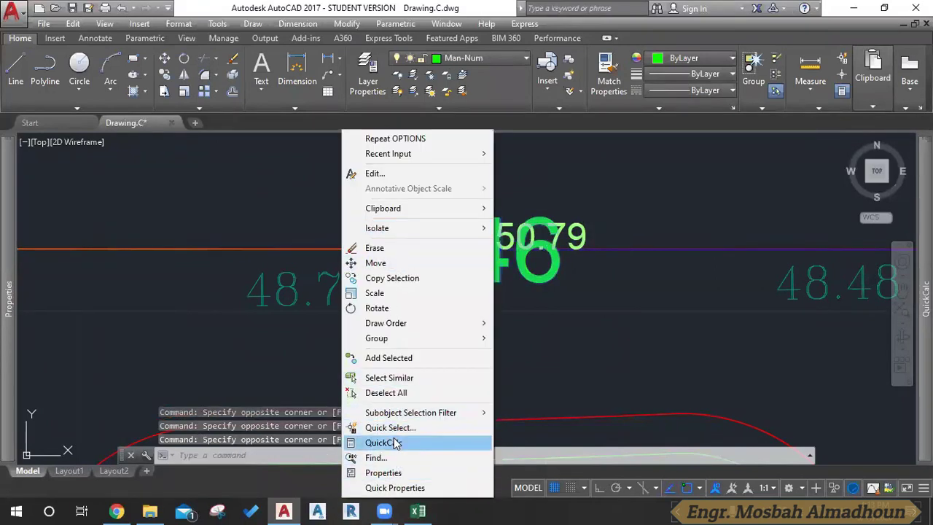
{"action": "left_click", "coordinate": [388, 377]}
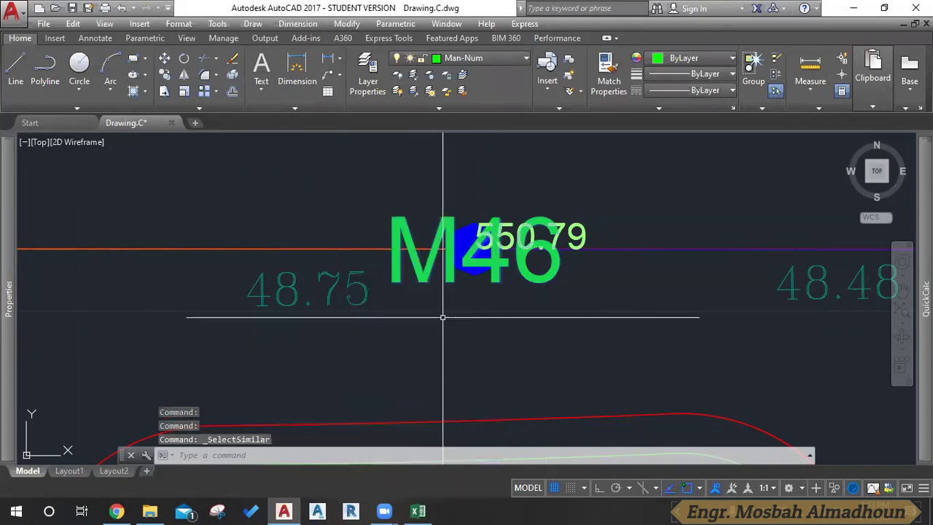
Move the 160 labels slightly up and right with the M command.
{"action": "scroll", "coordinate": [437, 292], "scroll_direction": "down", "scroll_amount": 5}
{"action": "type", "text": "m"}
{"action": "key", "text": "Return"}
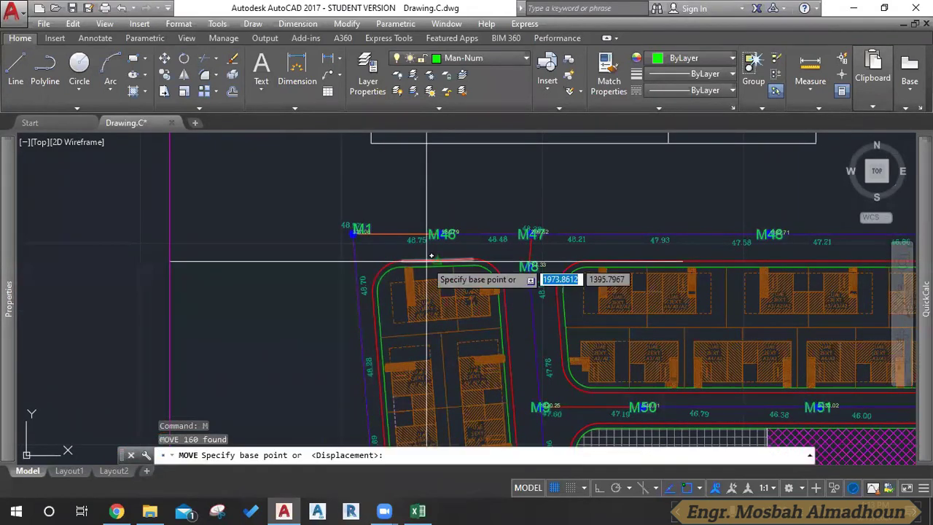
{"action": "scroll", "coordinate": [452, 248], "scroll_direction": "up", "scroll_amount": 8}
{"action": "scroll", "coordinate": [418, 195], "scroll_direction": "up", "scroll_amount": 2}
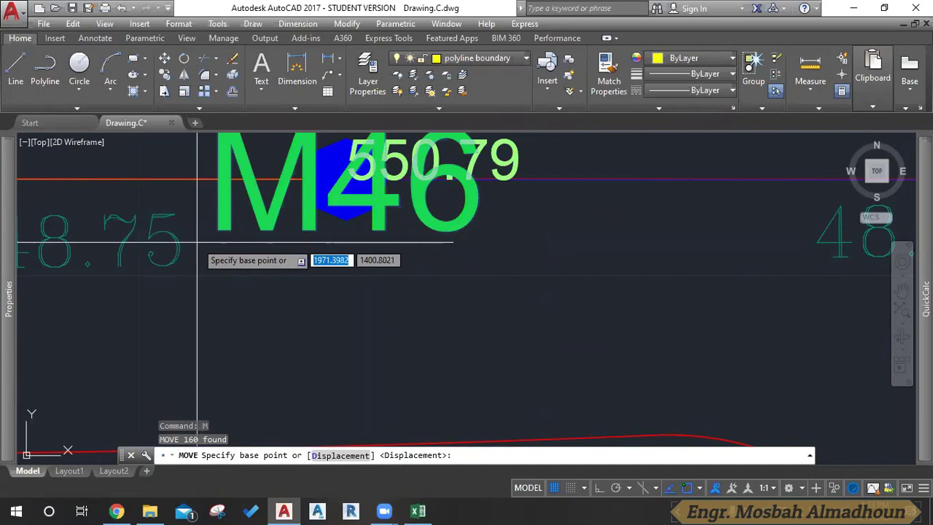
{"action": "left_click", "coordinate": [699, 488]}
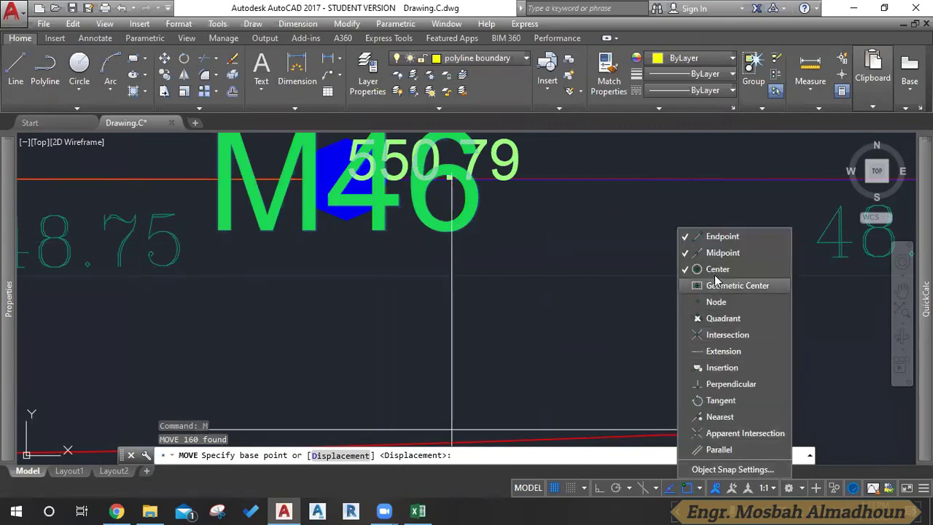
{"action": "left_click", "coordinate": [636, 312]}
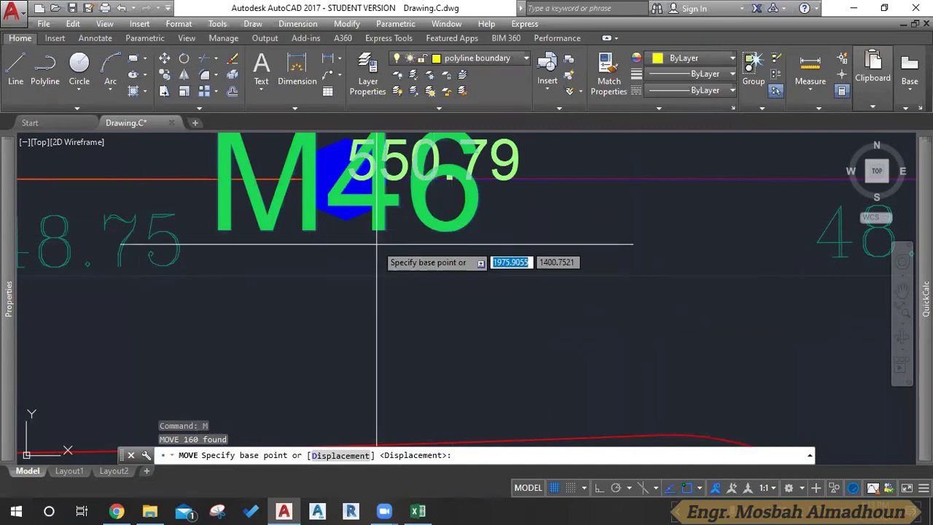
{"action": "left_click", "coordinate": [208, 230]}
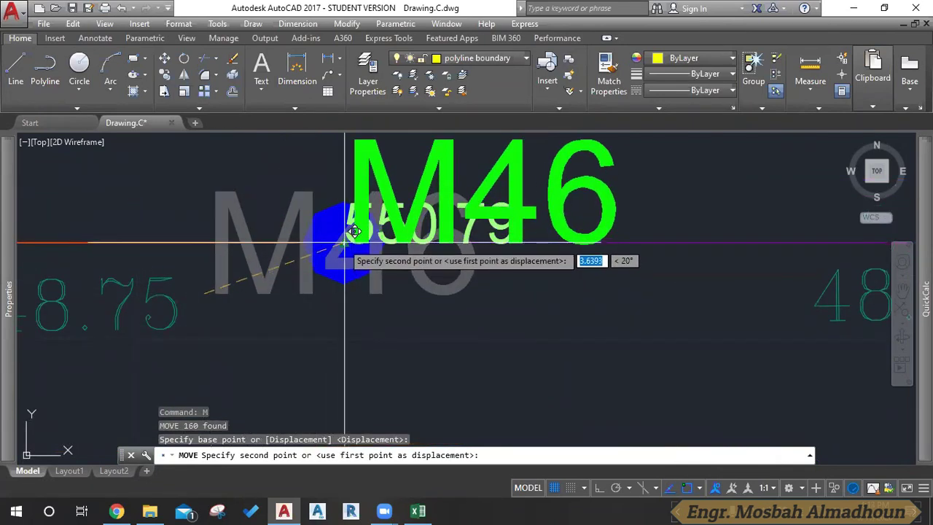
{"action": "left_click", "coordinate": [346, 243]}
Zoom in and window-select the M8 label to check it, then clear the selection.
{"action": "scroll", "coordinate": [292, 222], "scroll_direction": "down", "scroll_amount": 5}
{"action": "scroll", "coordinate": [364, 223], "scroll_direction": "up", "scroll_amount": 3}
{"action": "scroll", "coordinate": [381, 299], "scroll_direction": "up", "scroll_amount": 2}
{"action": "scroll", "coordinate": [371, 261], "scroll_direction": "up", "scroll_amount": 3}
{"action": "left_click", "coordinate": [489, 230]}
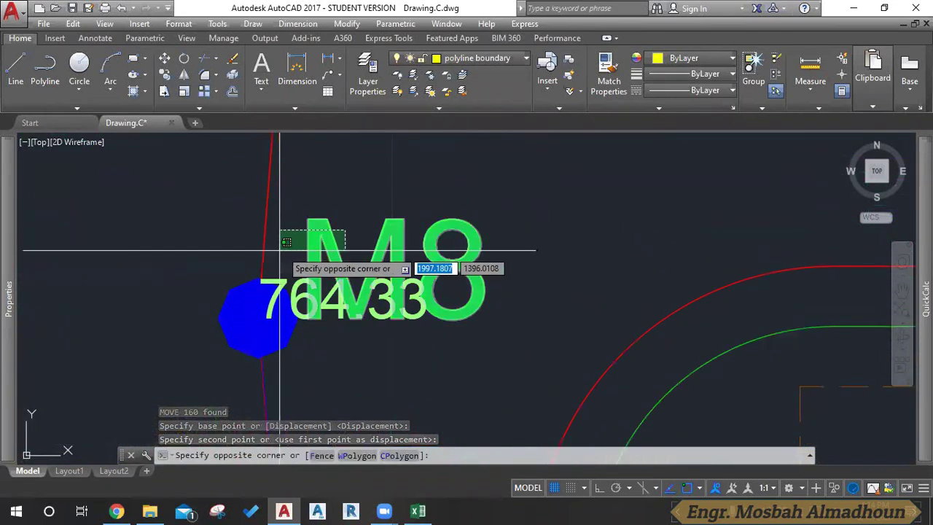
{"action": "left_click", "coordinate": [292, 259]}
{"action": "key", "text": "Escape"}
{"action": "scroll", "coordinate": [310, 330], "scroll_direction": "down", "scroll_amount": 6}
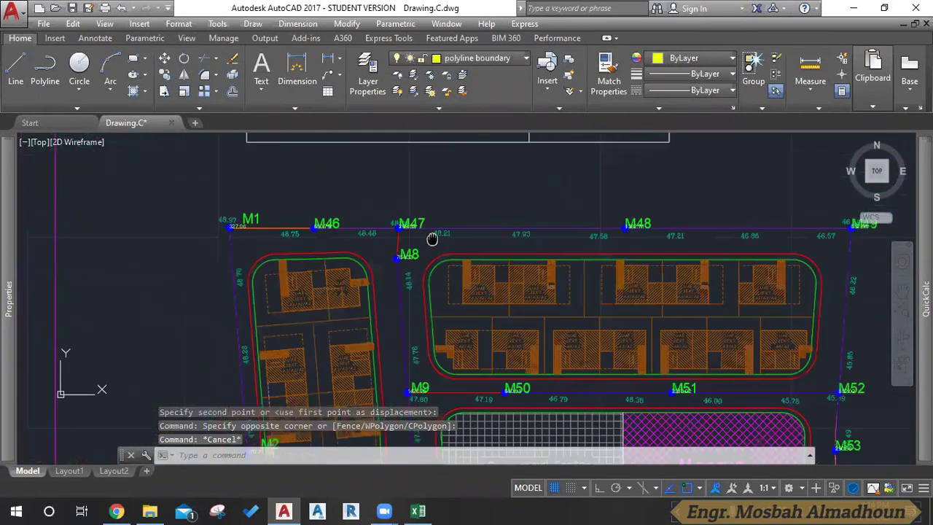
Pan across the house blocks and window-select the M9 and M50 labels to check their positions.
{"action": "left_click_drag", "start_coordinate": [275, 377], "coordinate": [478, 313]}
{"action": "scroll", "coordinate": [559, 248], "scroll_direction": "up", "scroll_amount": 9}
{"action": "left_click", "coordinate": [559, 247]}
{"action": "left_click", "coordinate": [559, 247]}
{"action": "scroll", "coordinate": [559, 247], "scroll_direction": "down", "scroll_amount": 5}
{"action": "scroll", "coordinate": [396, 167], "scroll_direction": "up", "scroll_amount": 2}
{"action": "scroll", "coordinate": [336, 204], "scroll_direction": "up", "scroll_amount": 4}
{"action": "left_click_drag", "start_coordinate": [336, 204], "coordinate": [371, 246]}
{"action": "left_click", "coordinate": [410, 218]}
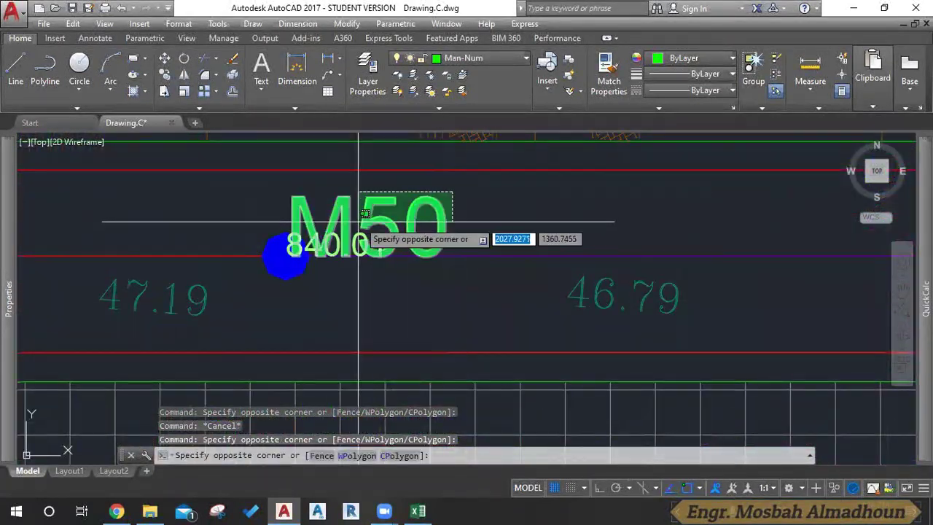
{"action": "left_click", "coordinate": [442, 267]}
{"action": "key", "text": "Escape"}
Cancel a stray window selection, zoom to the full drawing extents and pan slightly.
{"action": "scroll", "coordinate": [426, 240], "scroll_direction": "down", "scroll_amount": 5}
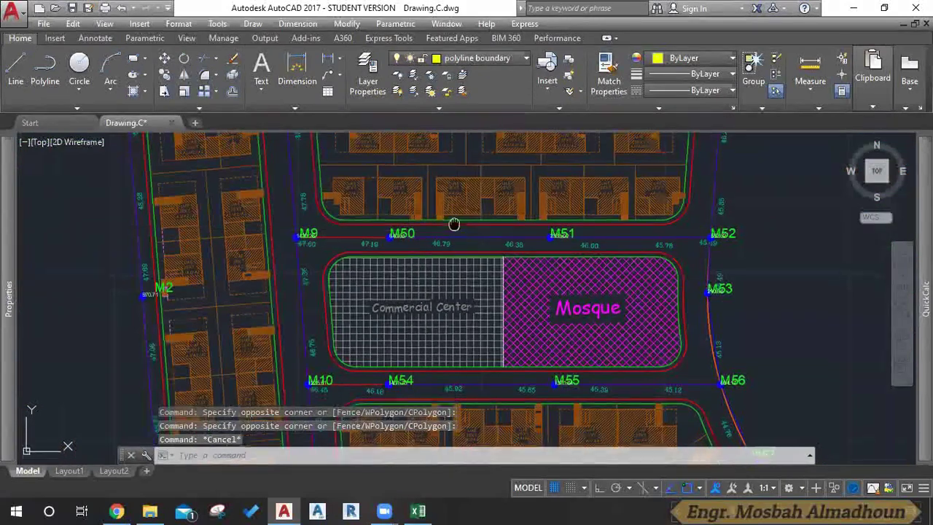
{"action": "scroll", "coordinate": [538, 202], "scroll_direction": "up", "scroll_amount": 1}
{"action": "scroll", "coordinate": [505, 207], "scroll_direction": "up", "scroll_amount": 4}
{"action": "left_click", "coordinate": [491, 204]}
{"action": "left_click", "coordinate": [506, 211]}
{"action": "key", "text": "Escape"}
{"action": "scroll", "coordinate": [516, 220], "scroll_direction": "down", "scroll_amount": 5}
{"action": "scroll", "coordinate": [515, 220], "scroll_direction": "down", "scroll_amount": 2}
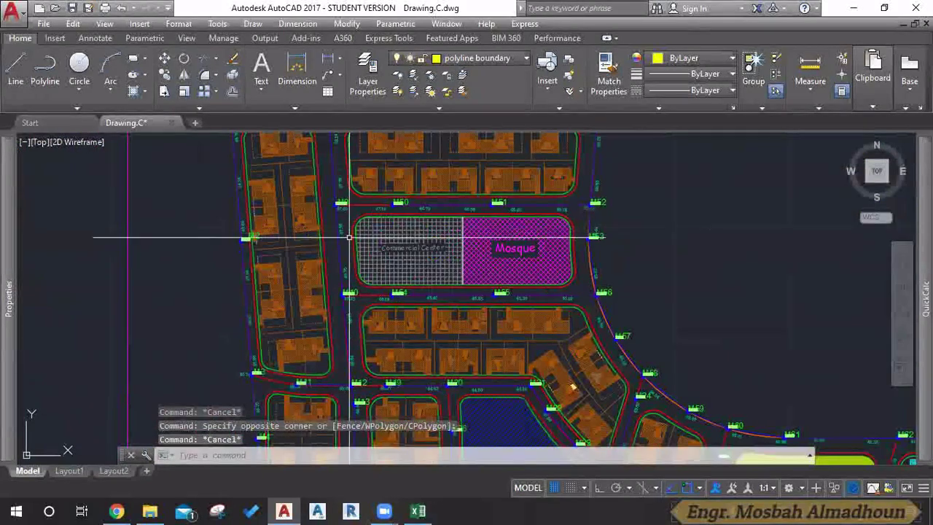
{"action": "scroll", "coordinate": [371, 202], "scroll_direction": "down", "scroll_amount": 1}
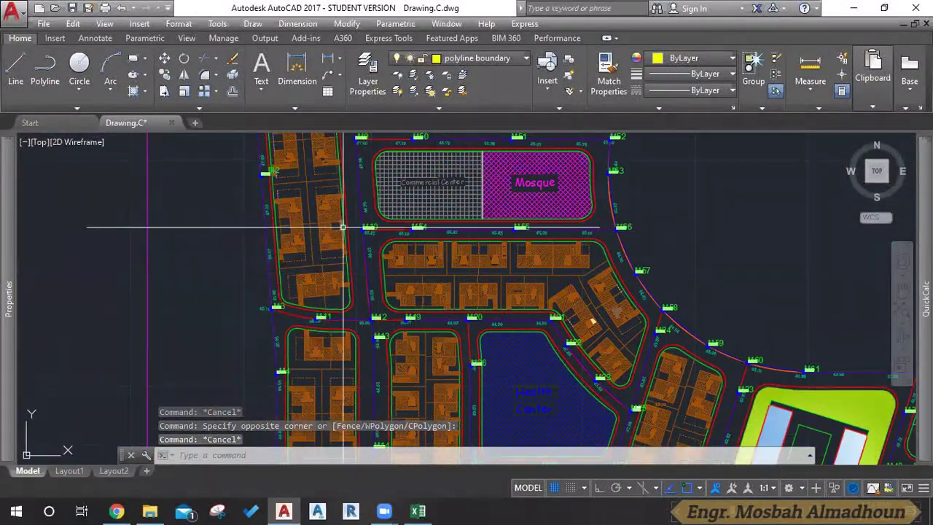
{"action": "middle_click", "coordinate": [414, 283]}
{"action": "middle_click", "coordinate": [415, 282]}
{"action": "left_click_drag", "start_coordinate": [414, 283], "coordinate": [279, 239]}
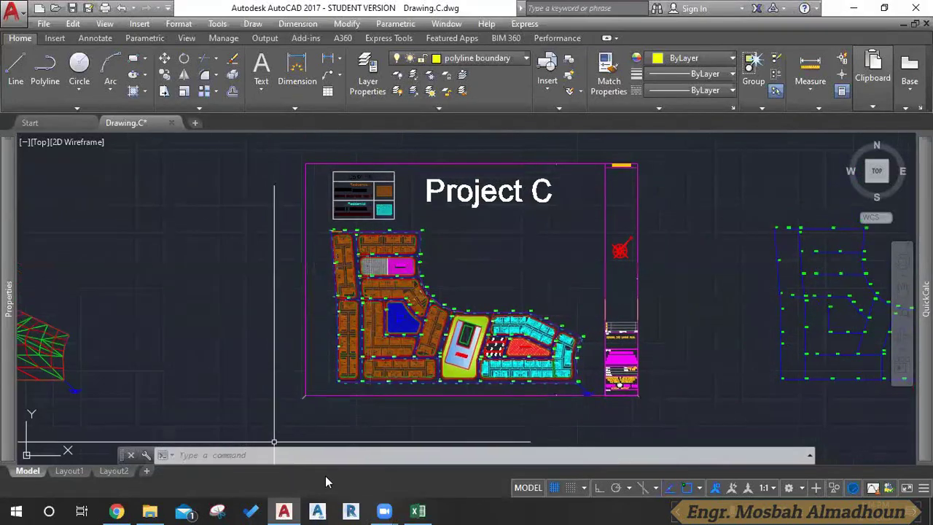
Switch to Excel and check the X, Y and Z coordinate values on the Data sheet.
{"action": "left_click", "coordinate": [417, 511]}
{"action": "left_click", "coordinate": [114, 204]}
{"action": "left_click", "coordinate": [40, 170]}
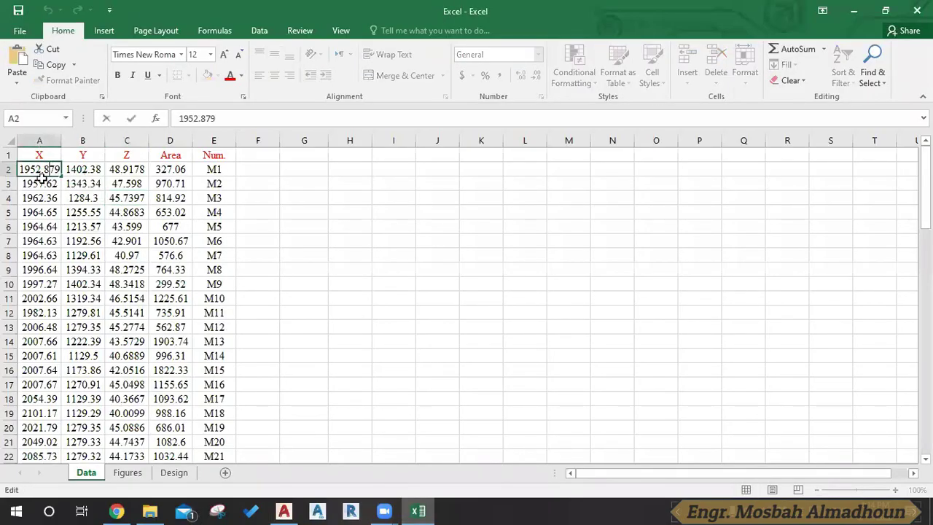
{"action": "left_click", "coordinate": [82, 184]}
{"action": "left_click", "coordinate": [214, 183]}
{"action": "left_click", "coordinate": [280, 252]}
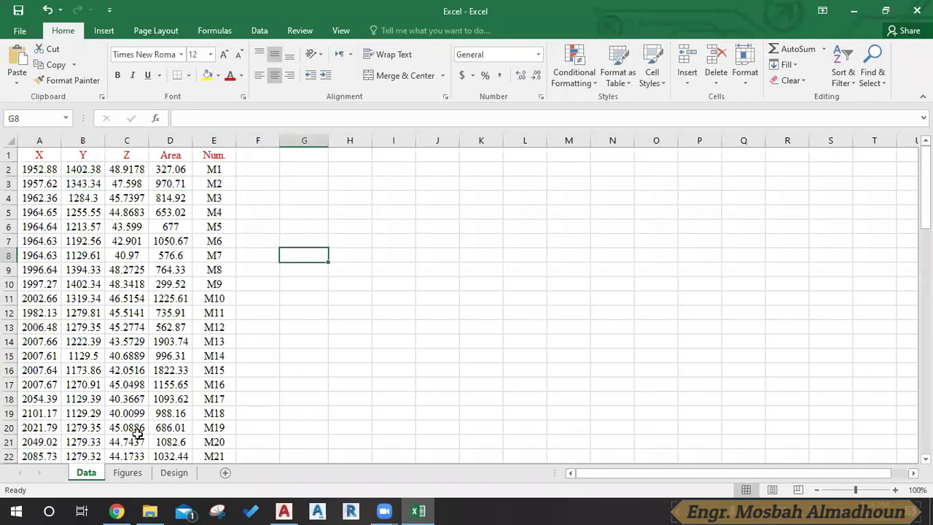
On the Figures sheet, inspect the theta, radian, d/D and Rp/Rf values starting at row 2.
{"action": "left_click", "coordinate": [129, 472]}
{"action": "left_click", "coordinate": [178, 182]}
{"action": "left_click", "coordinate": [91, 183]}
{"action": "left_click", "coordinate": [65, 175]}
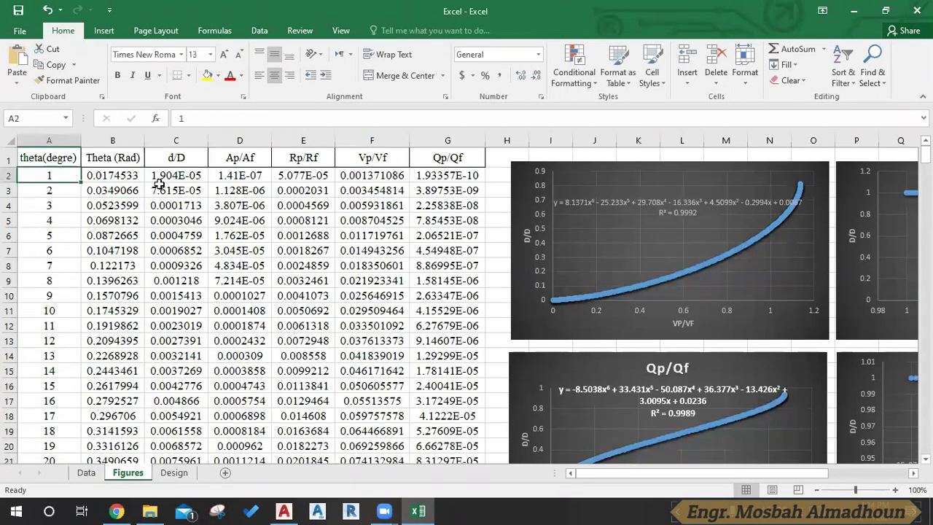
{"action": "left_click", "coordinate": [292, 261]}
{"action": "left_click", "coordinate": [108, 175]}
{"action": "left_click", "coordinate": [62, 162]}
Scroll the partial-flow table and view the d/D formula in C4 and Rp/Rf formula in E4.
{"action": "scroll", "coordinate": [531, 261], "scroll_direction": "down", "scroll_amount": 1}
{"action": "scroll", "coordinate": [438, 248], "scroll_direction": "up", "scroll_amount": 1}
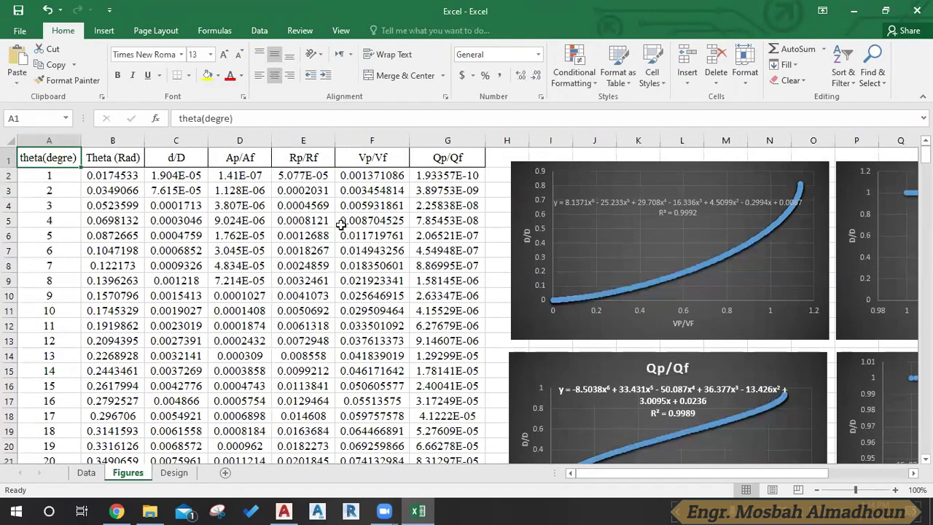
{"action": "scroll", "coordinate": [327, 229], "scroll_direction": "down", "scroll_amount": 1}
{"action": "scroll", "coordinate": [328, 229], "scroll_direction": "down", "scroll_amount": 4}
{"action": "scroll", "coordinate": [350, 248], "scroll_direction": "down", "scroll_amount": 3}
{"action": "scroll", "coordinate": [402, 284], "scroll_direction": "up", "scroll_amount": 2}
{"action": "scroll", "coordinate": [402, 284], "scroll_direction": "up", "scroll_amount": 6}
{"action": "key", "text": "Right"}
{"action": "key", "text": "Right"}
{"action": "key", "text": "Down"}
{"action": "key", "text": "Down"}
{"action": "key", "text": "Down"}
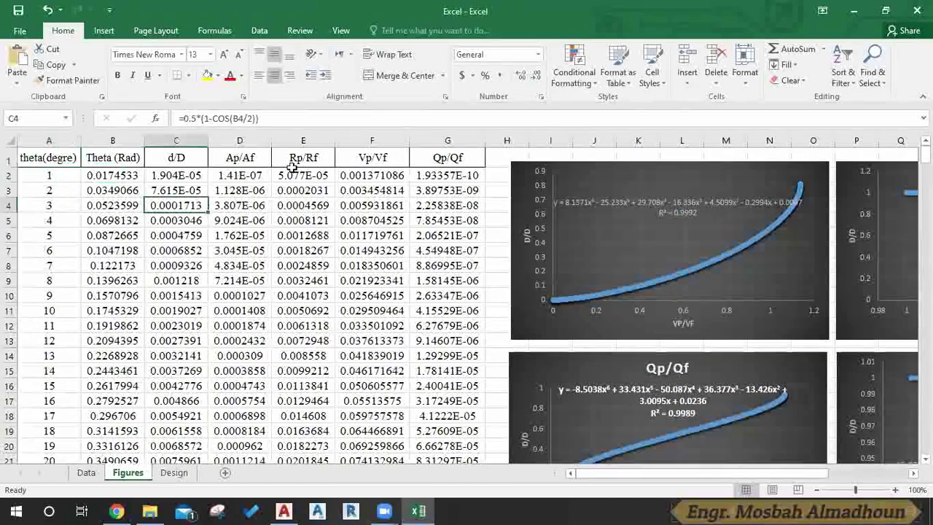
{"action": "left_click", "coordinate": [305, 205]}
Select the Vp/Vf curve chart and the top-right fitted curve chart.
{"action": "left_click", "coordinate": [524, 281]}
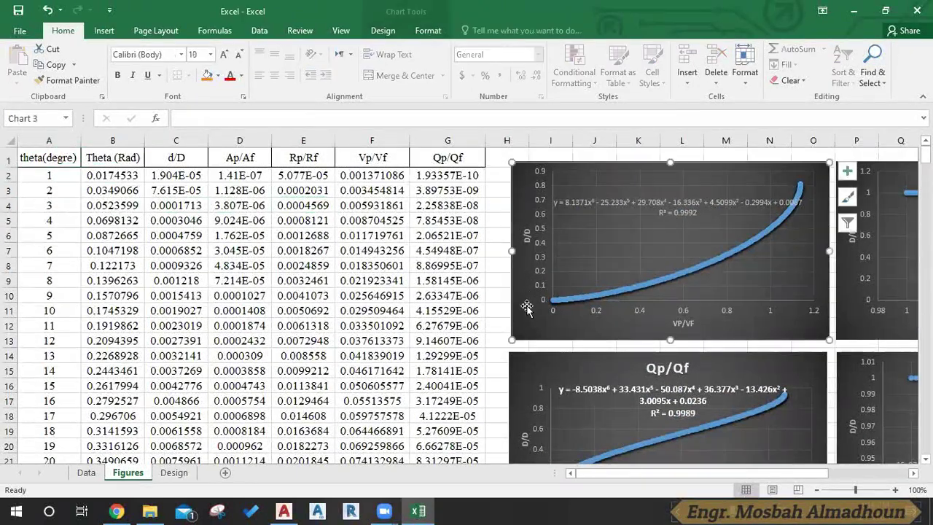
{"action": "scroll", "coordinate": [510, 291], "scroll_direction": "down", "scroll_amount": 7}
{"action": "left_click", "coordinate": [505, 292]}
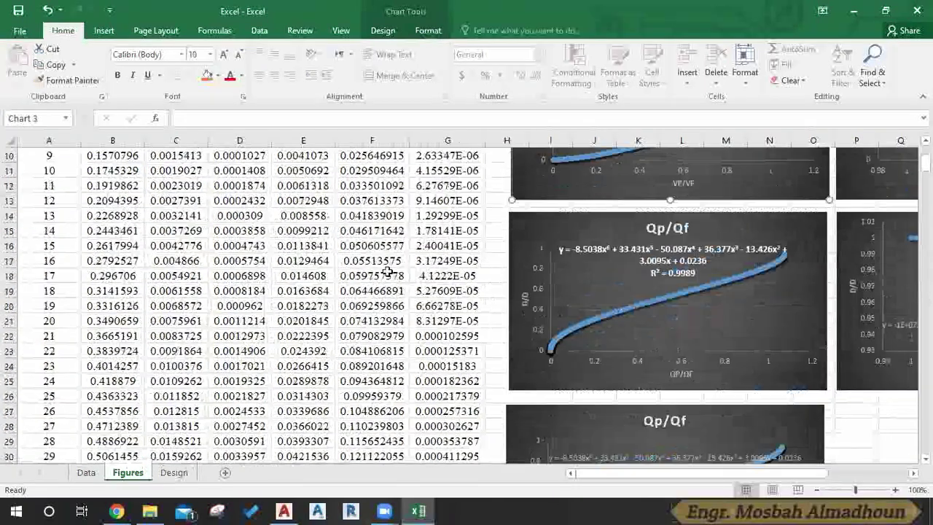
{"action": "scroll", "coordinate": [506, 292], "scroll_direction": "up", "scroll_amount": 7}
{"action": "left_click", "coordinate": [508, 291]}
Inspect the Qp/Qf values and formulas in column G, including G3, G4 and G7.
{"action": "left_click", "coordinate": [438, 296]}
{"action": "left_click", "coordinate": [453, 250]}
{"action": "left_click", "coordinate": [467, 207]}
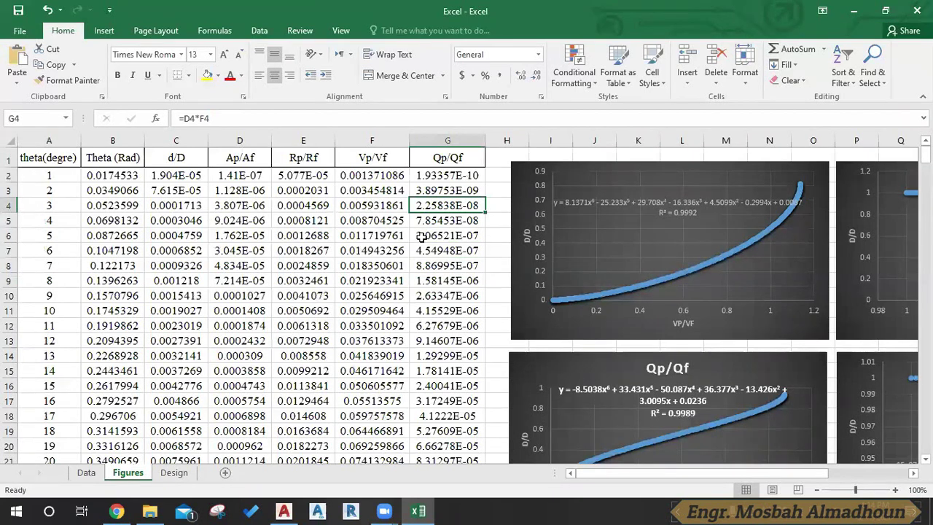
{"action": "left_click", "coordinate": [493, 189]}
{"action": "left_click", "coordinate": [493, 174]}
{"action": "left_click", "coordinate": [455, 191]}
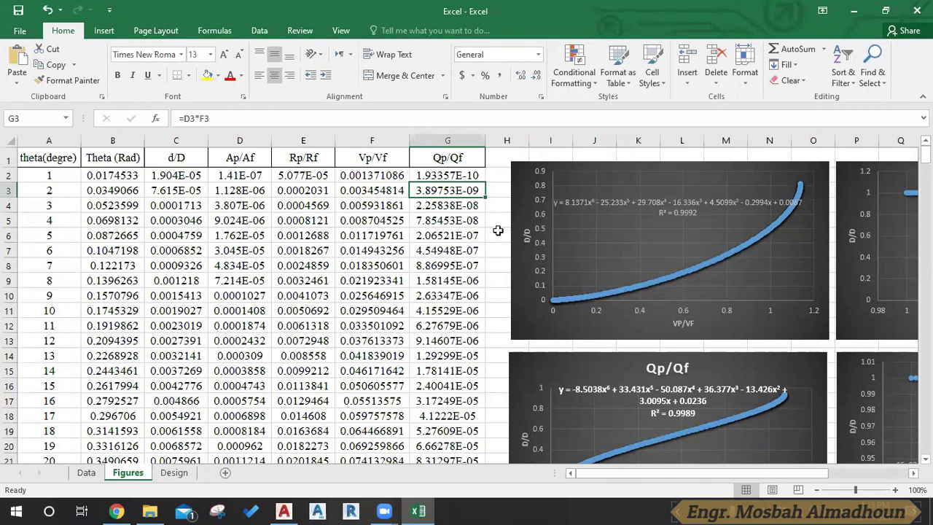
{"action": "left_click", "coordinate": [432, 207]}
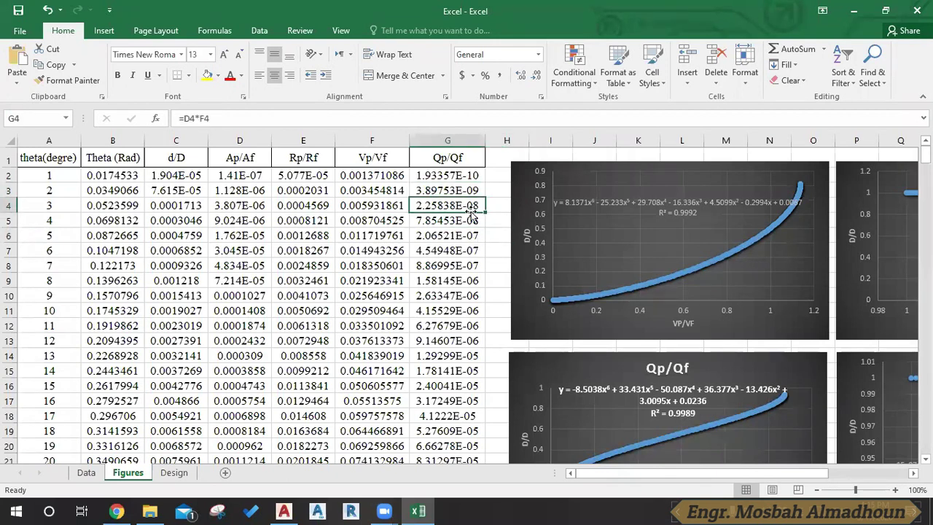
Jump to the end of the d/D column and view the Rp/Rf formula in E359.
{"action": "left_click", "coordinate": [188, 166]}
{"action": "left_click", "coordinate": [164, 208]}
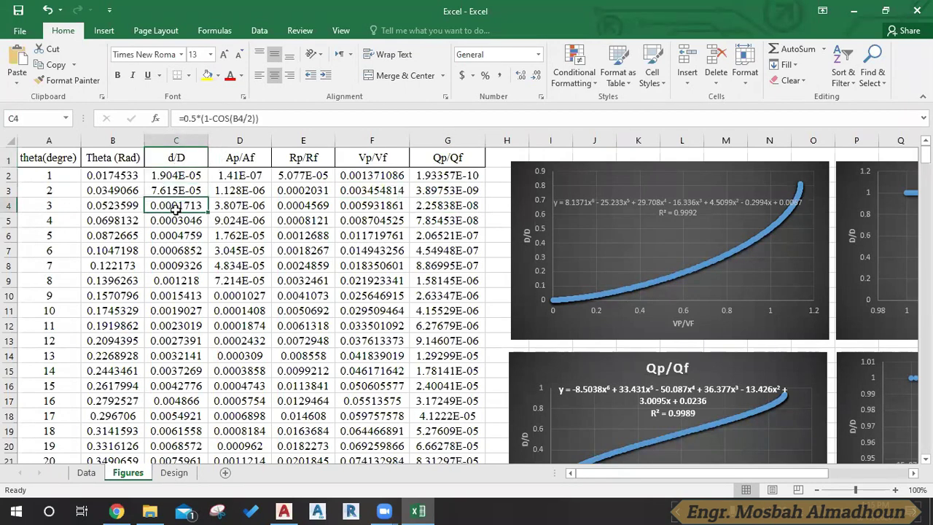
{"action": "key", "text": "ctrl+Down"}
{"action": "left_click", "coordinate": [298, 273]}
Scroll back up to the top of the table at the d/D heading in C1.
{"action": "scroll", "coordinate": [257, 277], "scroll_direction": "up", "scroll_amount": 6}
{"action": "scroll", "coordinate": [257, 277], "scroll_direction": "up", "scroll_amount": 13}
{"action": "scroll", "coordinate": [257, 277], "scroll_direction": "up", "scroll_amount": 13}
{"action": "scroll", "coordinate": [255, 278], "scroll_direction": "up", "scroll_amount": 15}
{"action": "scroll", "coordinate": [254, 281], "scroll_direction": "up", "scroll_amount": 20}
{"action": "scroll", "coordinate": [253, 281], "scroll_direction": "up", "scroll_amount": 15}
{"action": "scroll", "coordinate": [254, 277], "scroll_direction": "up", "scroll_amount": 16}
{"action": "scroll", "coordinate": [252, 219], "scroll_direction": "up", "scroll_amount": 5}
{"action": "scroll", "coordinate": [251, 197], "scroll_direction": "up", "scroll_amount": 9}
{"action": "scroll", "coordinate": [250, 196], "scroll_direction": "up", "scroll_amount": 5}
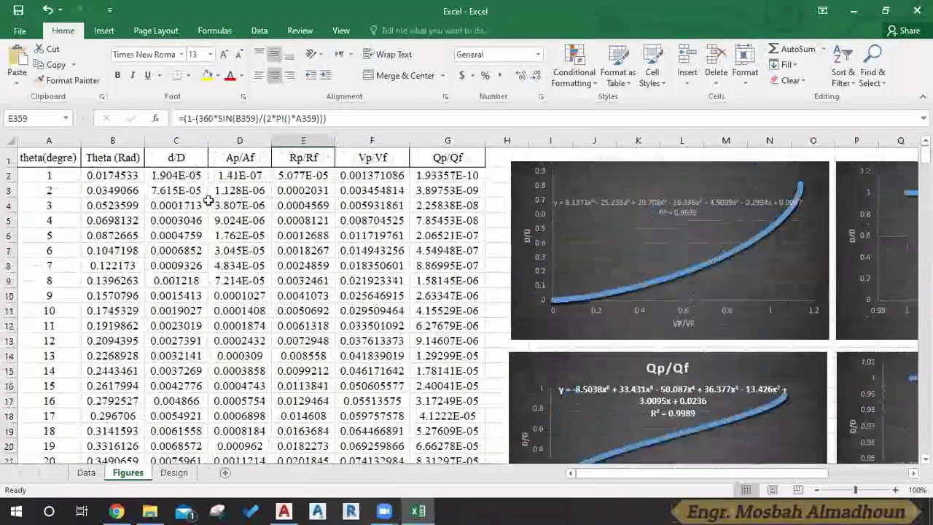
{"action": "left_click", "coordinate": [178, 156]}
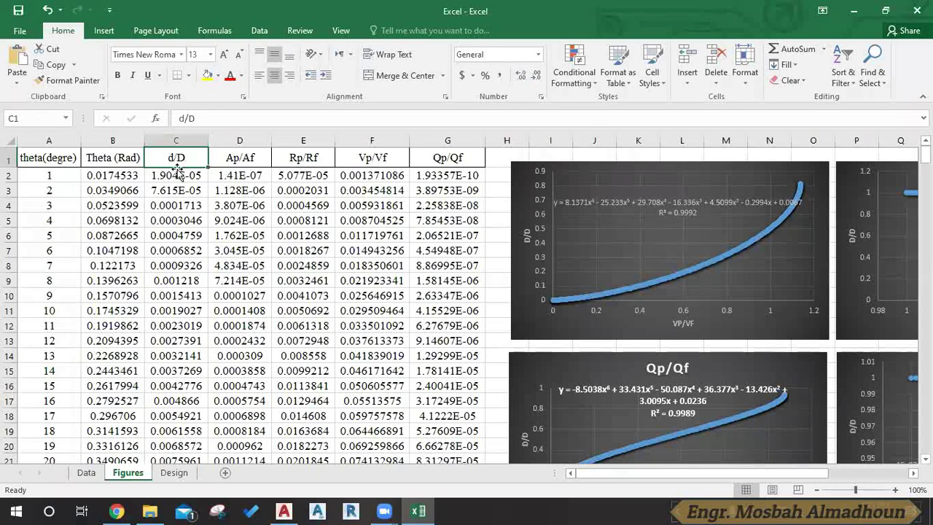
{"action": "left_click", "coordinate": [499, 211]}
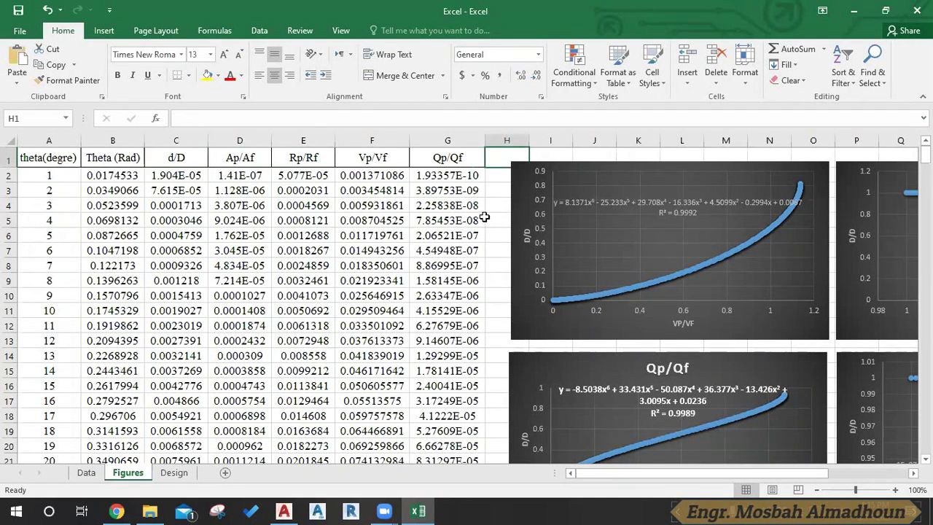
Open the Design sheet and scroll right to its empty design-calculation columns.
{"action": "left_click", "coordinate": [174, 473]}
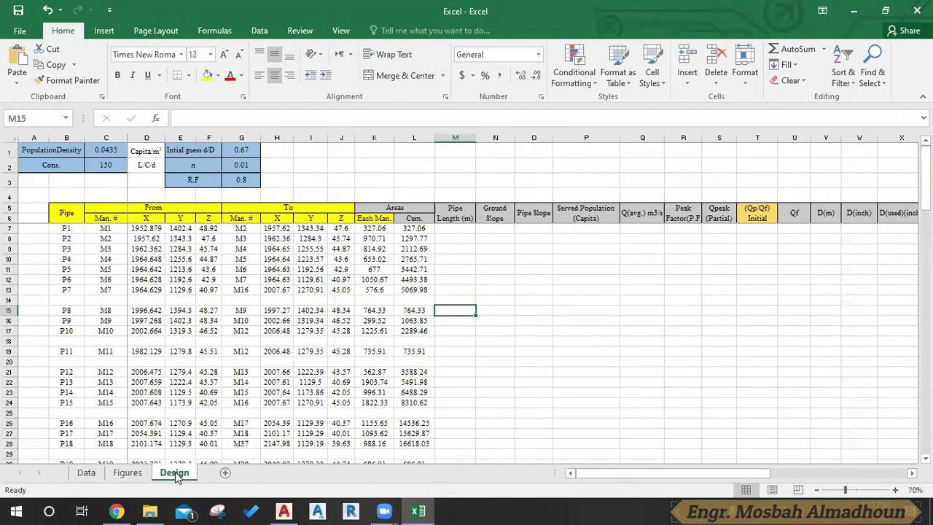
{"action": "left_click", "coordinate": [536, 310]}
{"action": "left_click_drag", "start_coordinate": [586, 475], "coordinate": [682, 457]}
{"action": "left_click", "coordinate": [316, 280]}
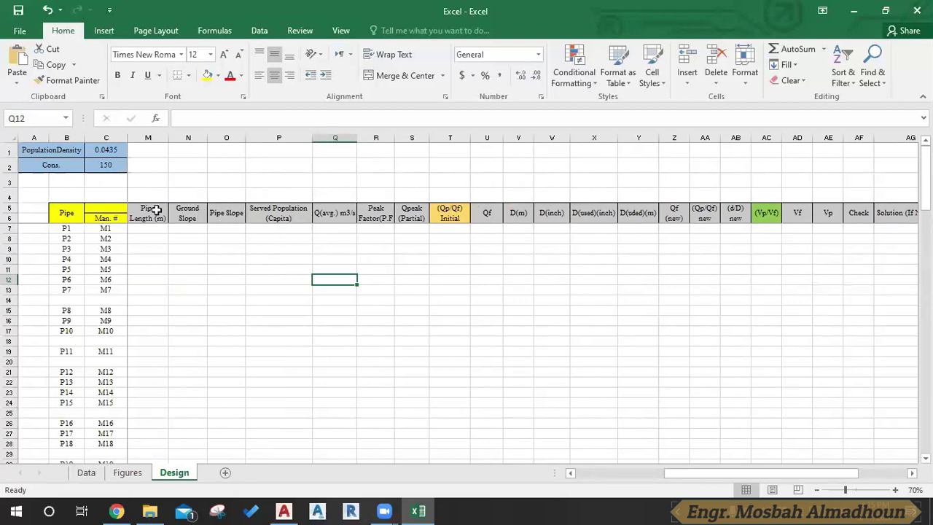
Read the Served Population, Q(avg.), Peak Factor and (Qp/Qf) Initial headings, then return to Figures.
{"action": "left_click", "coordinate": [288, 221]}
{"action": "left_click", "coordinate": [346, 212]}
{"action": "left_click", "coordinate": [376, 212]}
{"action": "left_click", "coordinate": [463, 216]}
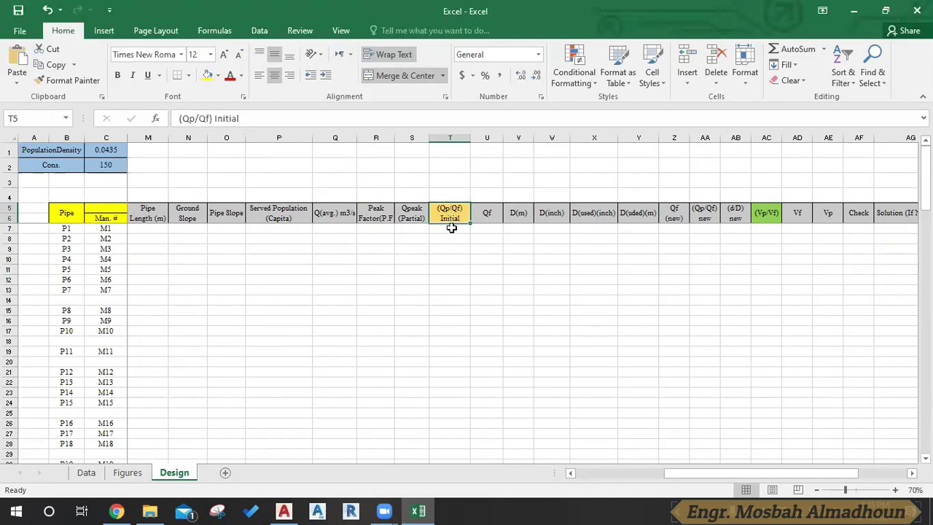
{"action": "left_click", "coordinate": [452, 228]}
{"action": "mouse_move", "coordinate": [699, 471]}
{"action": "left_mouse_down"}
{"action": "mouse_move", "coordinate": [598, 472]}
{"action": "mouse_move", "coordinate": [576, 457]}
{"action": "left_mouse_up"}
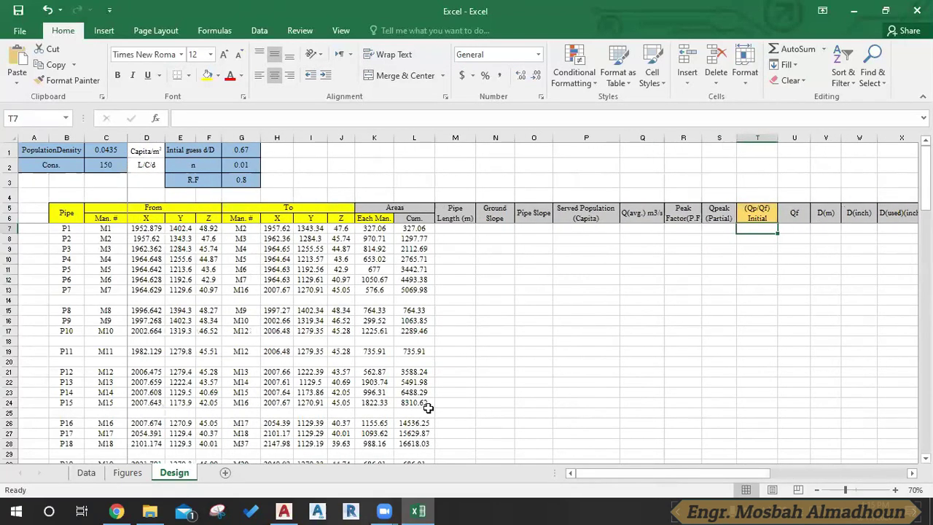
{"action": "left_click", "coordinate": [125, 472]}
Scroll to and select the Qp/Qf curve chart on the Figures sheet.
{"action": "scroll", "coordinate": [682, 299], "scroll_direction": "down", "scroll_amount": 2}
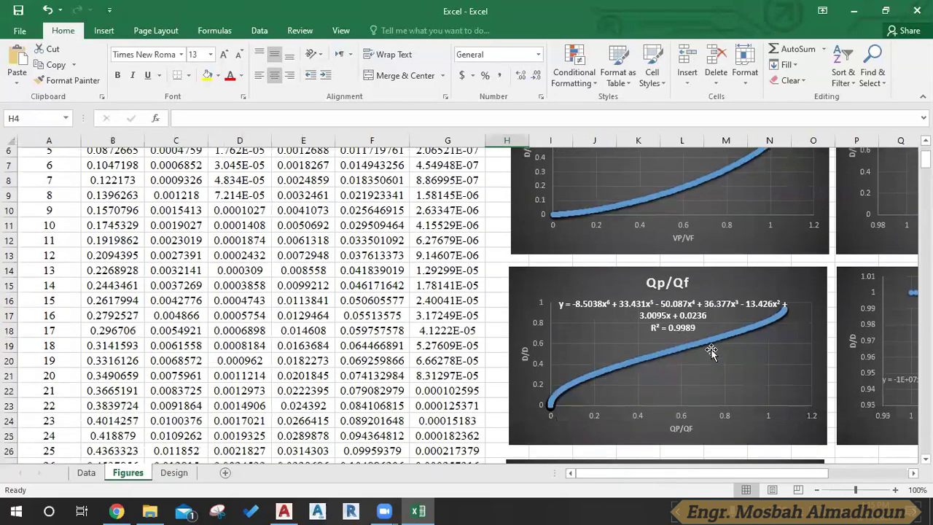
{"action": "left_click_drag", "start_coordinate": [678, 476], "coordinate": [733, 475]}
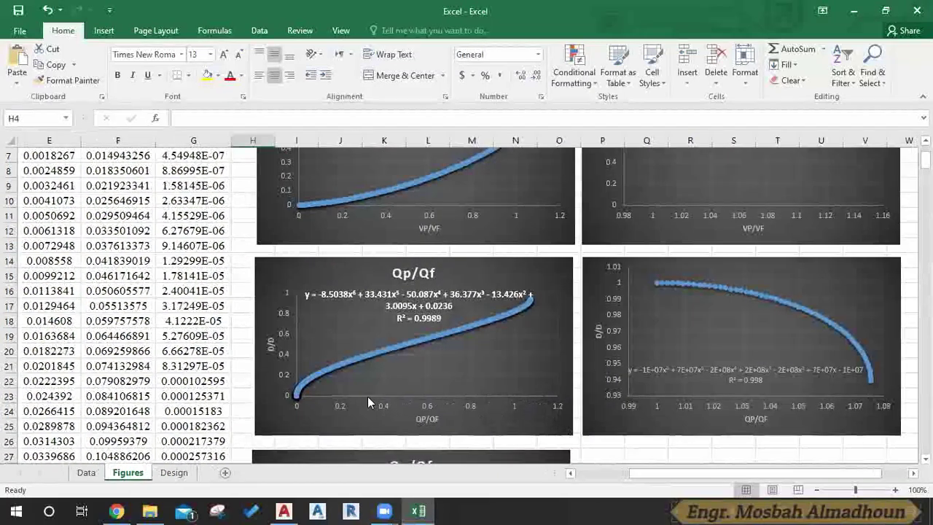
{"action": "left_click", "coordinate": [277, 411]}
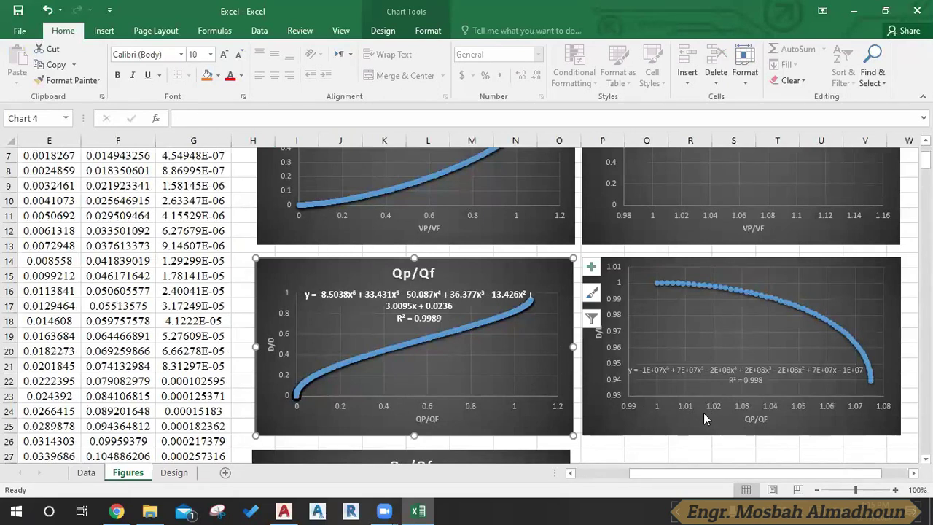
Select the chart's Qp/Qf trendline equation label, then go back to the Design sheet.
{"action": "scroll", "coordinate": [688, 386], "scroll_direction": "up", "scroll_amount": 2}
{"action": "scroll", "coordinate": [629, 356], "scroll_direction": "down", "scroll_amount": 3}
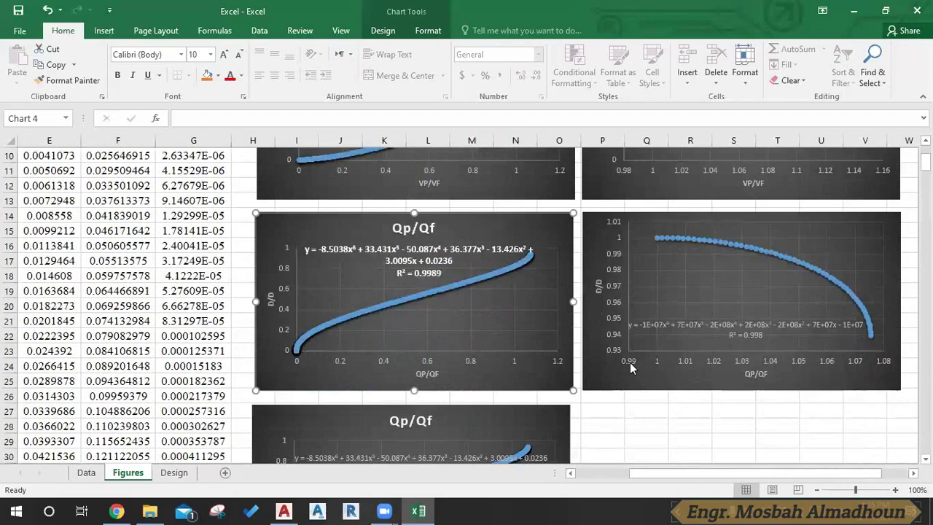
{"action": "scroll", "coordinate": [630, 359], "scroll_direction": "down", "scroll_amount": 2}
{"action": "scroll", "coordinate": [629, 359], "scroll_direction": "down", "scroll_amount": 2}
{"action": "scroll", "coordinate": [385, 428], "scroll_direction": "up", "scroll_amount": 1}
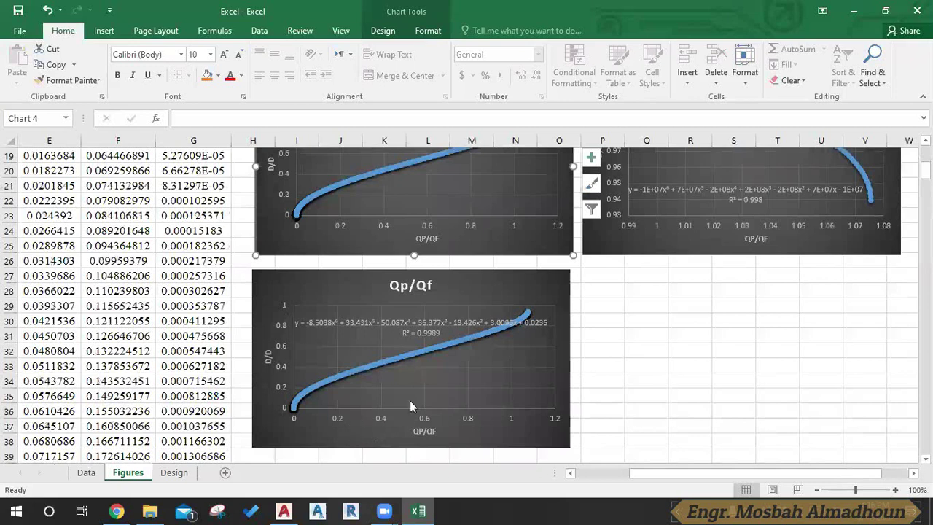
{"action": "scroll", "coordinate": [410, 400], "scroll_direction": "up", "scroll_amount": 1}
{"action": "scroll", "coordinate": [410, 400], "scroll_direction": "down", "scroll_amount": 1}
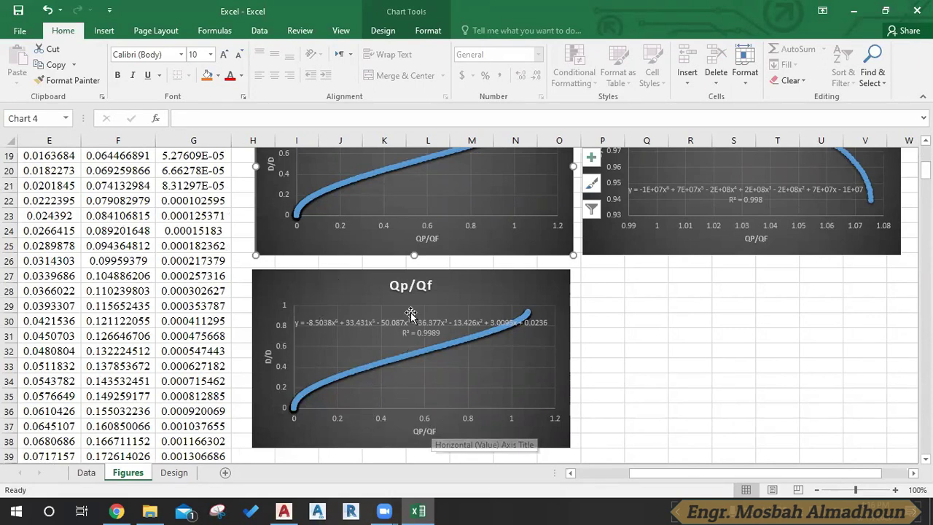
{"action": "scroll", "coordinate": [410, 314], "scroll_direction": "down", "scroll_amount": 1}
{"action": "scroll", "coordinate": [377, 328], "scroll_direction": "down", "scroll_amount": 1}
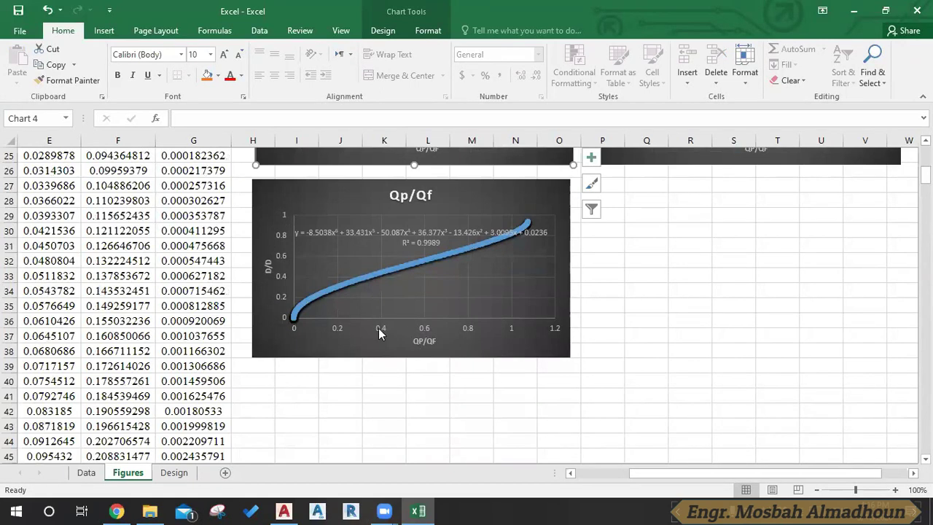
{"action": "left_click", "coordinate": [443, 230]}
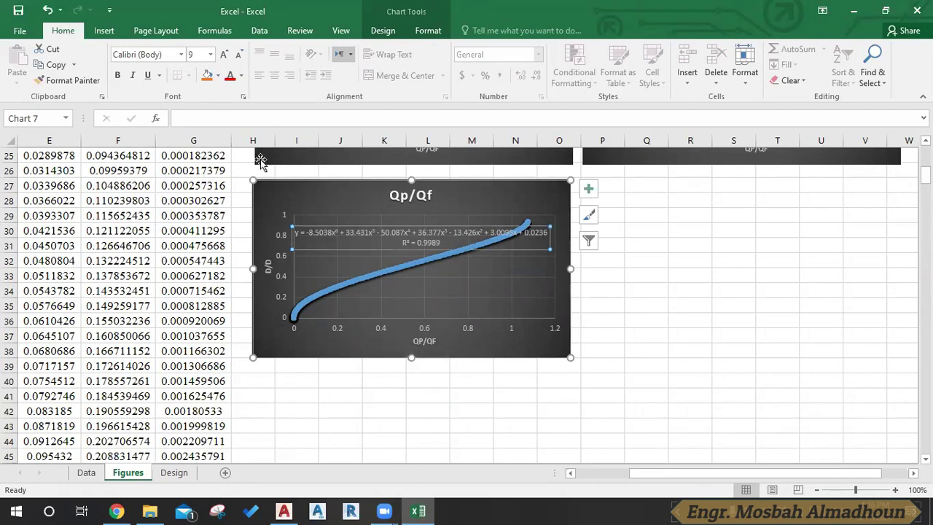
{"action": "left_click", "coordinate": [174, 474]}
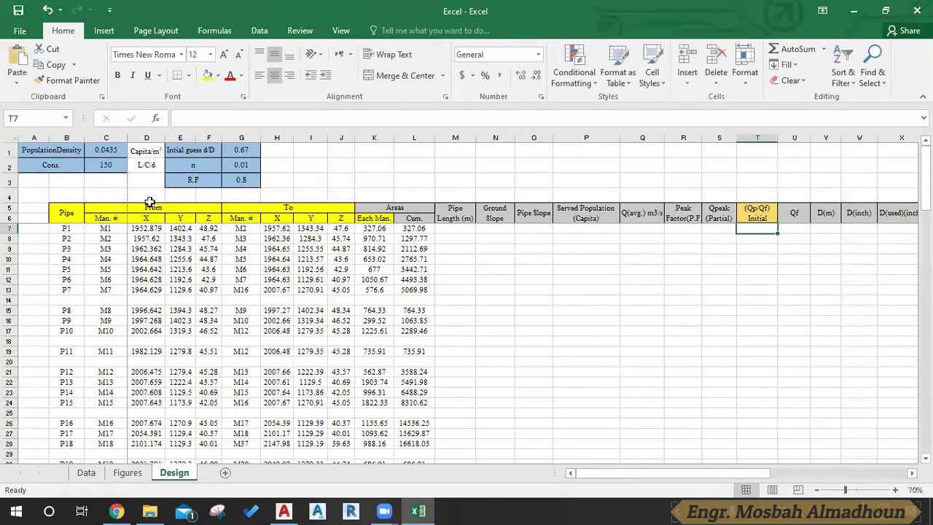
{"action": "left_click", "coordinate": [236, 151]}
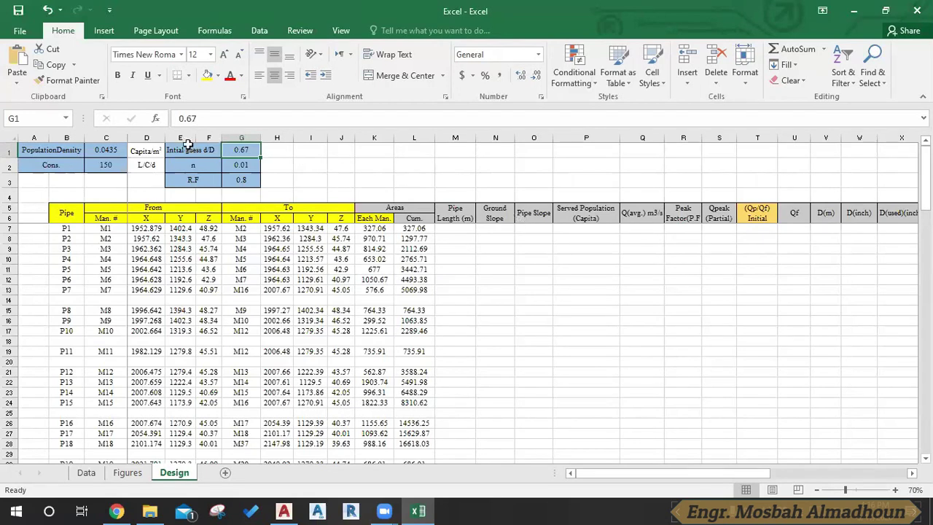
{"action": "left_click", "coordinate": [760, 229]}
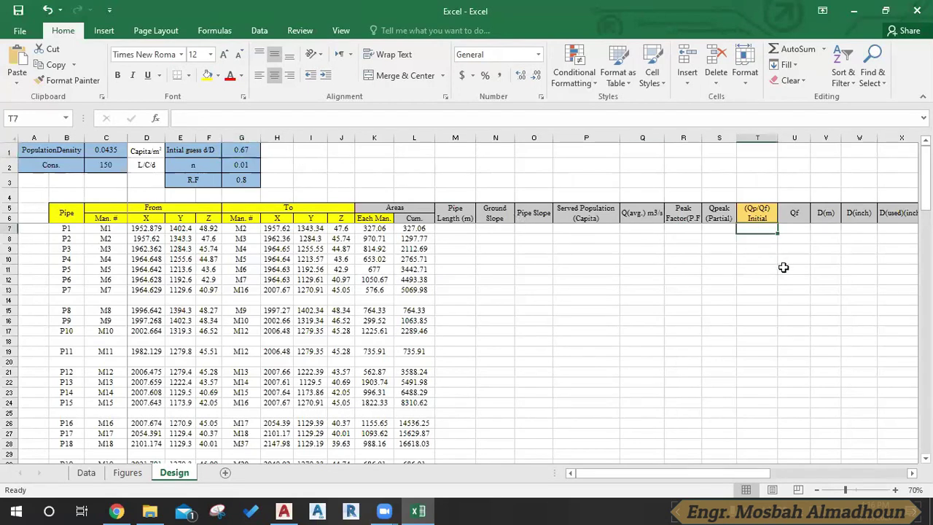
{"action": "left_click_drag", "start_coordinate": [720, 474], "coordinate": [790, 474]}
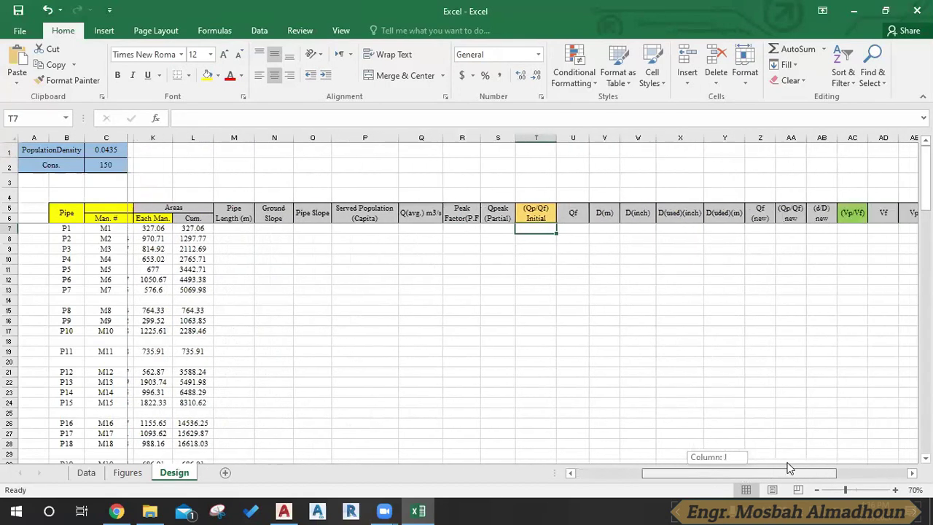
{"action": "left_click", "coordinate": [579, 256]}
{"action": "left_click", "coordinate": [572, 229]}
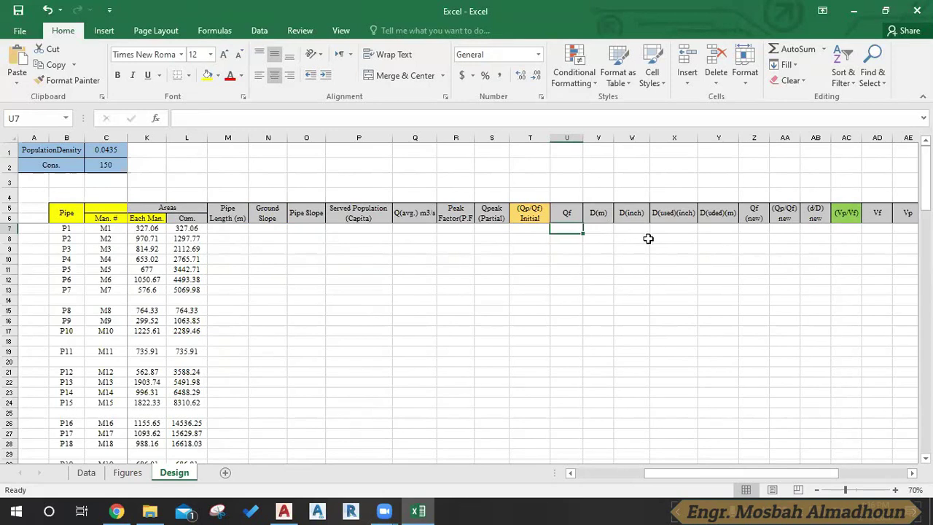
{"action": "left_click", "coordinate": [604, 236]}
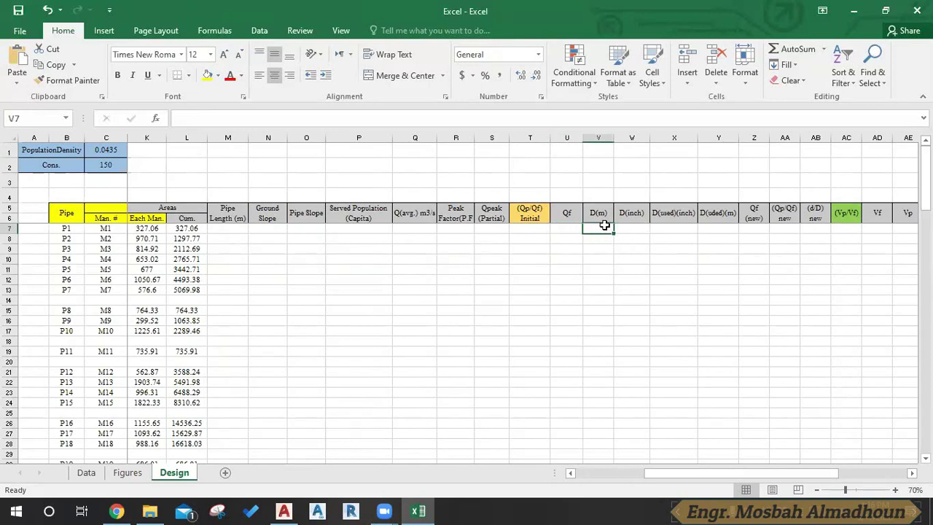
{"action": "left_click", "coordinate": [641, 229]}
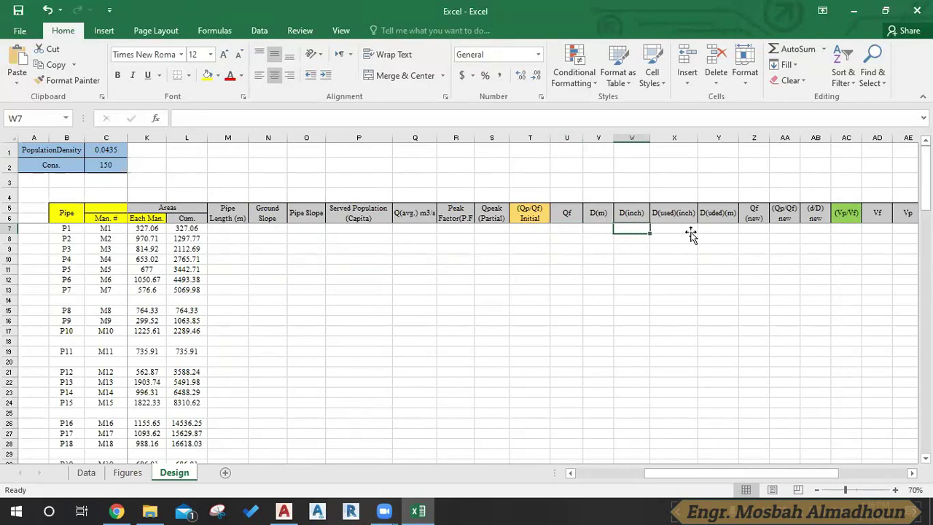
{"action": "left_click", "coordinate": [691, 233]}
{"action": "left_click_drag", "start_coordinate": [759, 472], "coordinate": [783, 434]}
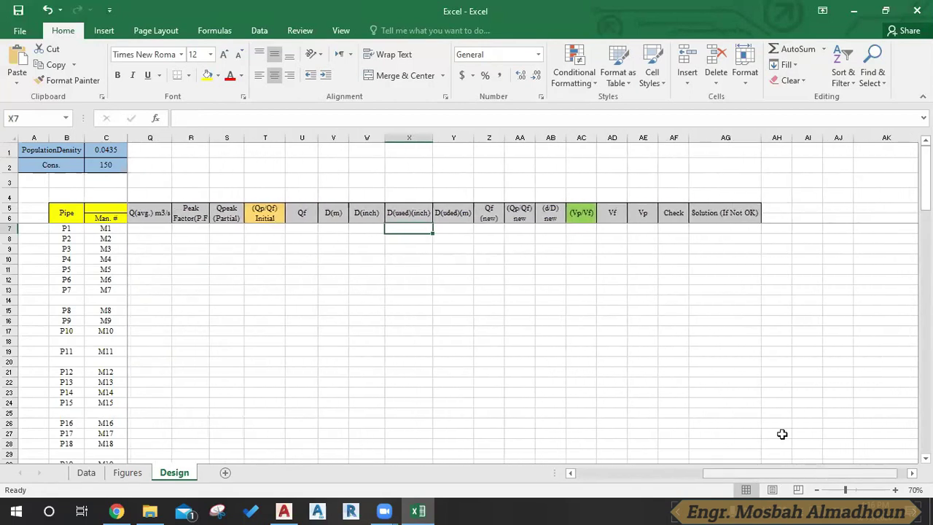
Check the Qf (new) column heading and its cell for pipe P1 on the Design sheet.
{"action": "left_click", "coordinate": [461, 227]}
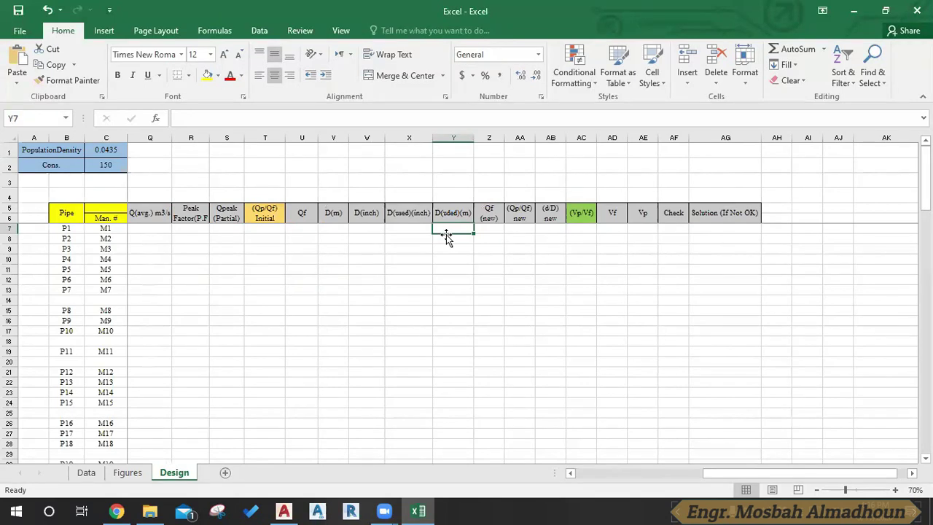
{"action": "left_click", "coordinate": [485, 233]}
{"action": "left_click", "coordinate": [493, 220]}
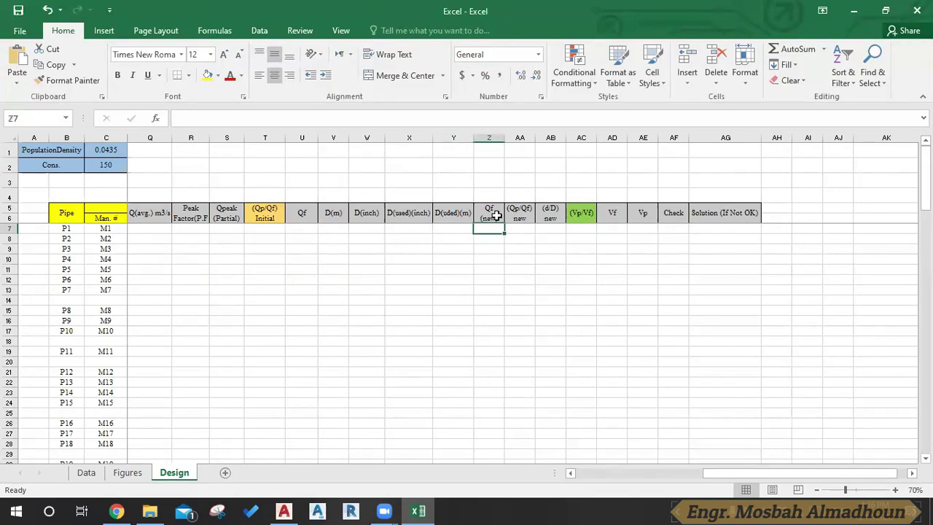
{"action": "left_click", "coordinate": [491, 227]}
{"action": "left_click", "coordinate": [492, 218]}
{"action": "left_click", "coordinate": [490, 229]}
{"action": "left_click", "coordinate": [490, 212]}
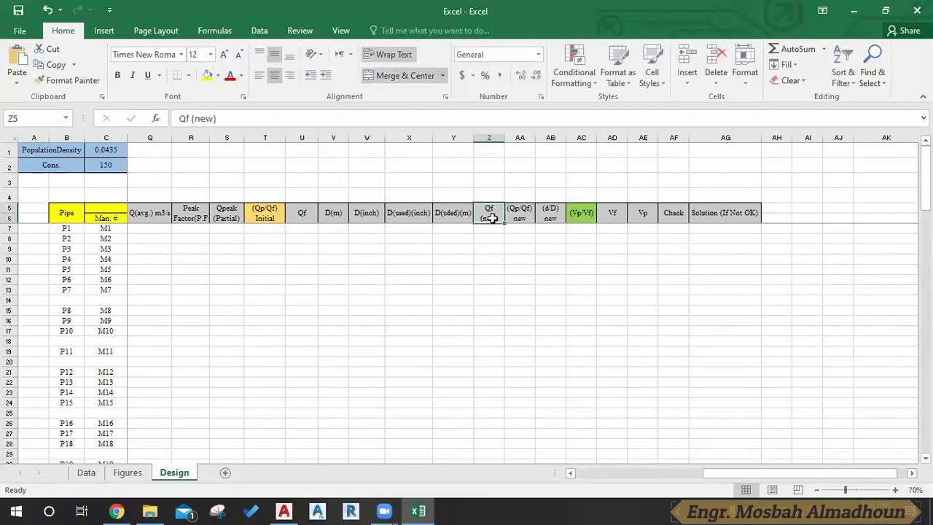
{"action": "left_click", "coordinate": [493, 228]}
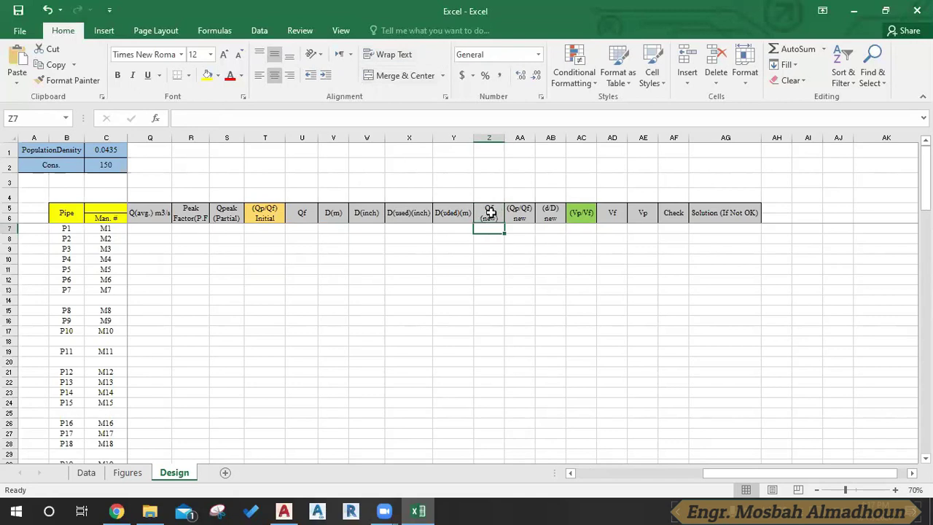
{"action": "left_click", "coordinate": [521, 229]}
{"action": "left_click", "coordinate": [487, 227]}
Inspect the (Qp/Qf) new and (d/D) new columns, then view the Figures sheet's Qp/Qf chart.
{"action": "left_click", "coordinate": [525, 230]}
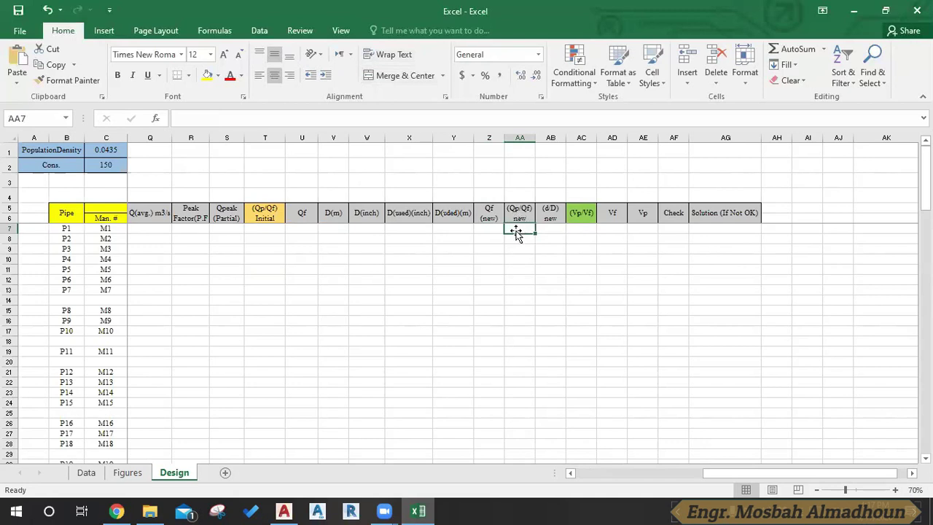
{"action": "left_click", "coordinate": [505, 227]}
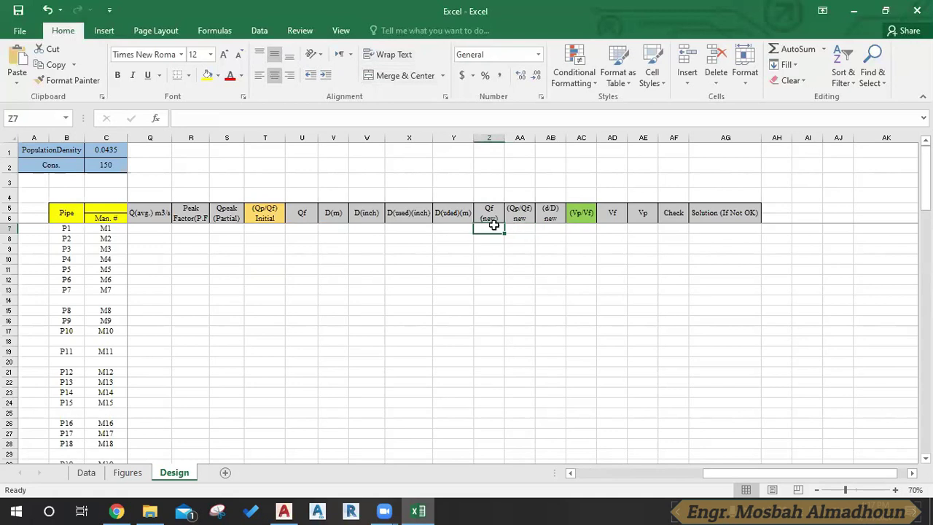
{"action": "left_click", "coordinate": [530, 227]}
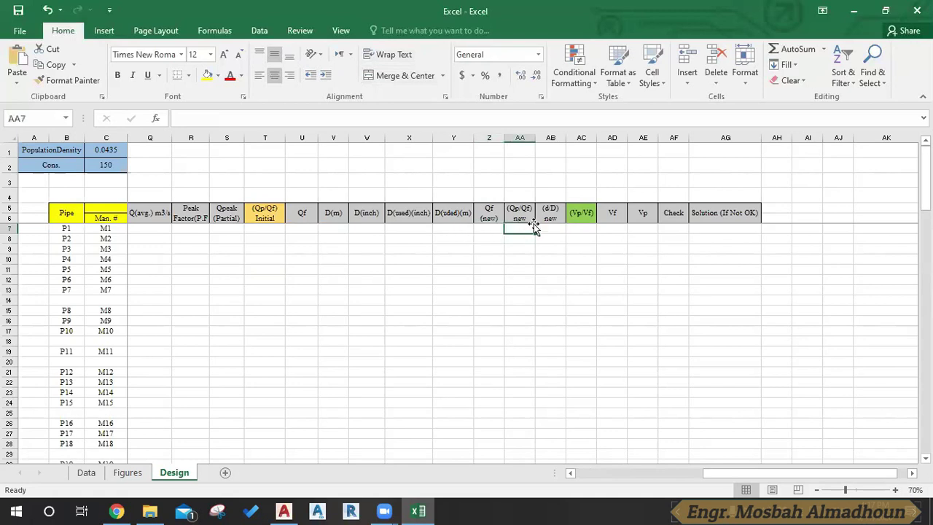
{"action": "left_click", "coordinate": [489, 213]}
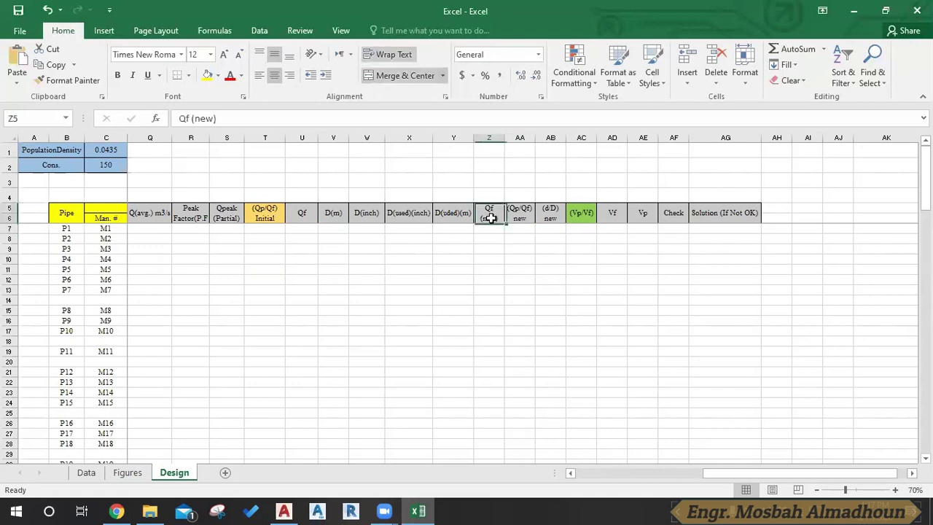
{"action": "left_click", "coordinate": [522, 216]}
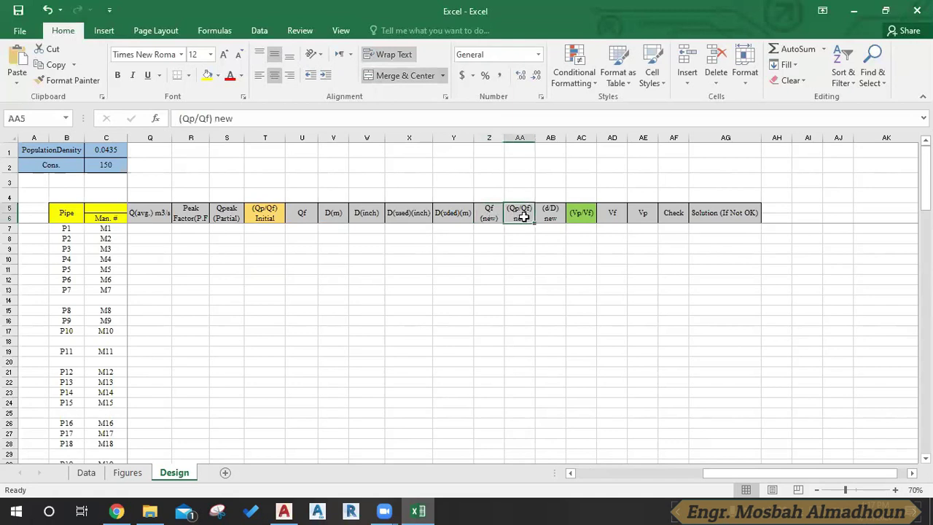
{"action": "left_click", "coordinate": [553, 228]}
{"action": "left_click", "coordinate": [519, 212]}
{"action": "left_click", "coordinate": [521, 149]}
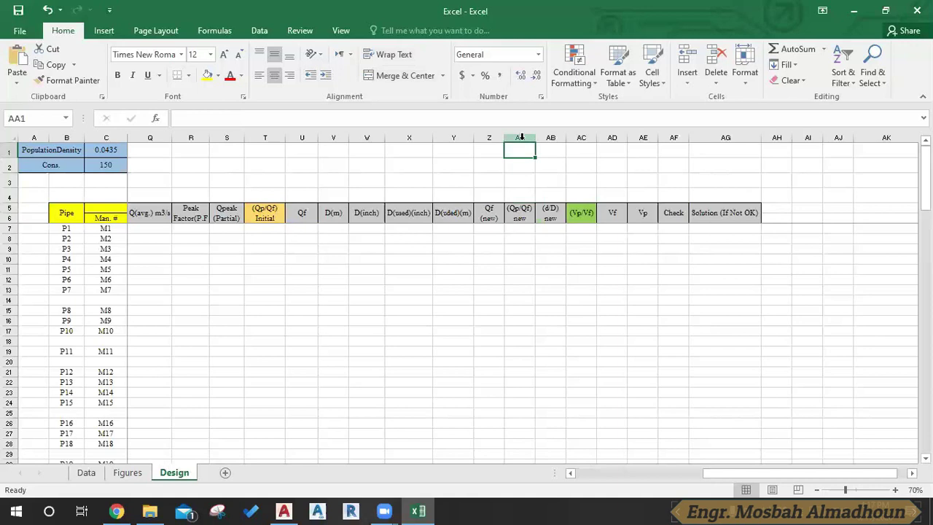
{"action": "left_click", "coordinate": [520, 137]}
{"action": "left_click", "coordinate": [552, 138]}
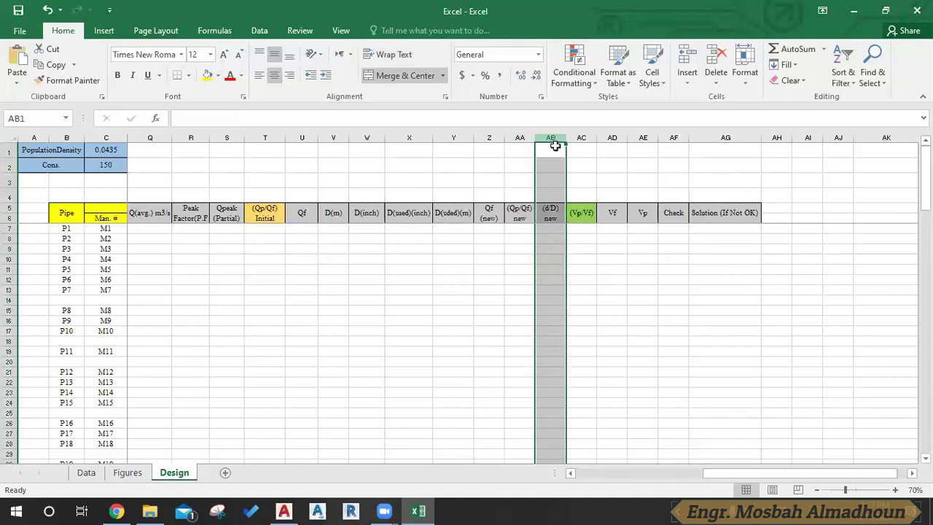
{"action": "left_click", "coordinate": [128, 472]}
{"action": "left_click", "coordinate": [352, 266]}
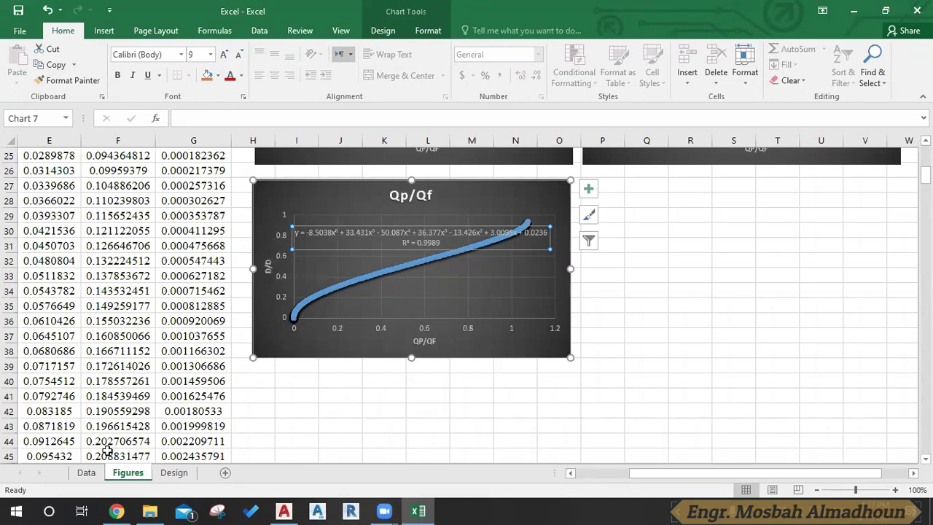
Glance at the Data sheet, then select the (d/D) new and (Vp/Vf) cells for P1 on Design.
{"action": "left_click", "coordinate": [86, 473]}
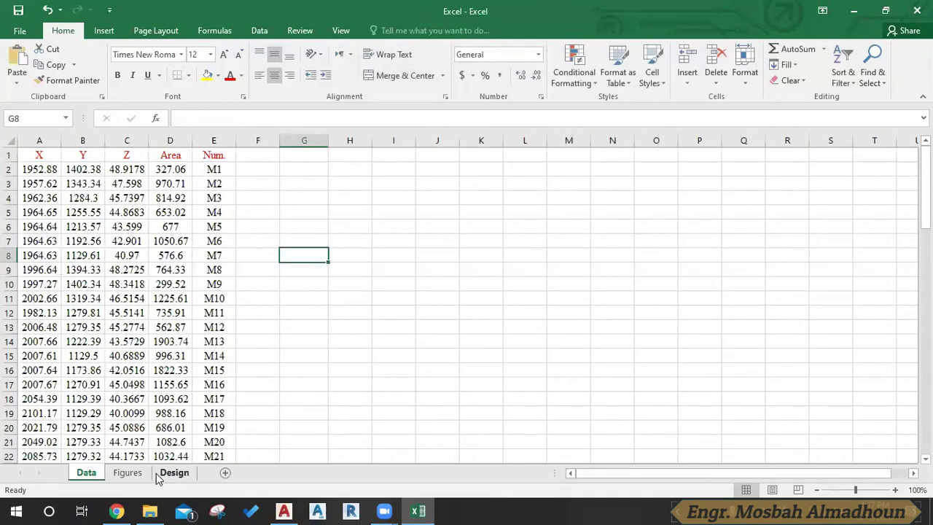
{"action": "left_click", "coordinate": [174, 473]}
{"action": "left_click", "coordinate": [554, 229]}
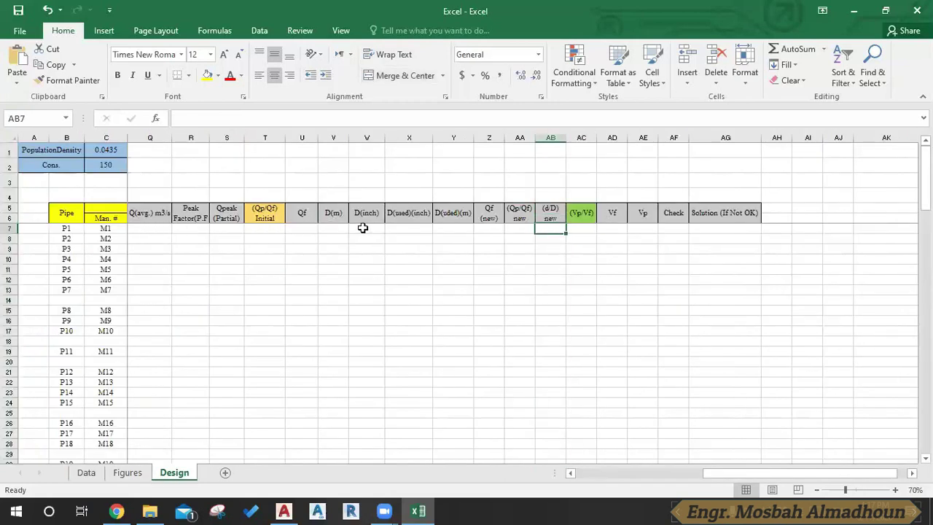
{"action": "left_click", "coordinate": [583, 229]}
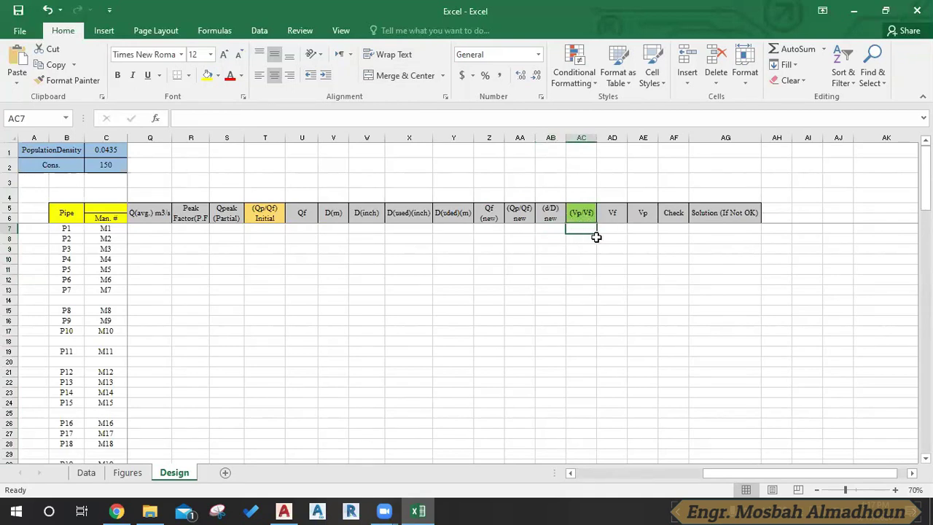
On the Figures sheet, scroll up and select the Vp/Vf curve chart.
{"action": "left_click", "coordinate": [128, 473]}
{"action": "scroll", "coordinate": [437, 279], "scroll_direction": "up", "scroll_amount": 4}
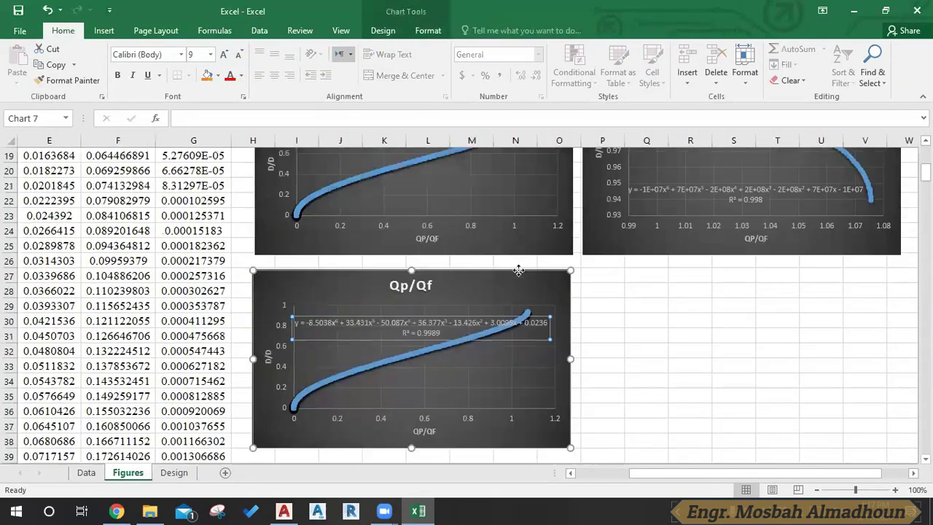
{"action": "scroll", "coordinate": [408, 291], "scroll_direction": "up", "scroll_amount": 2}
{"action": "scroll", "coordinate": [379, 314], "scroll_direction": "up", "scroll_amount": 2}
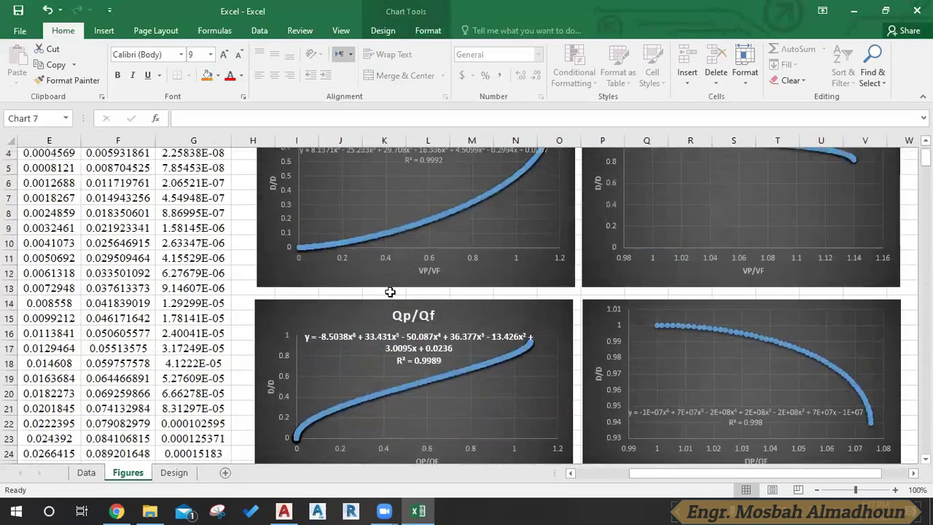
{"action": "left_click", "coordinate": [365, 322]}
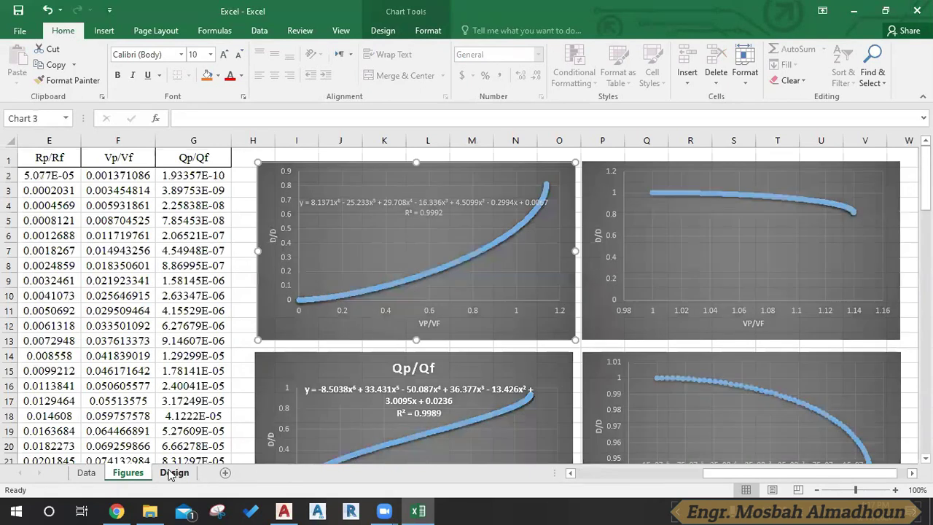
{"action": "left_click", "coordinate": [173, 473]}
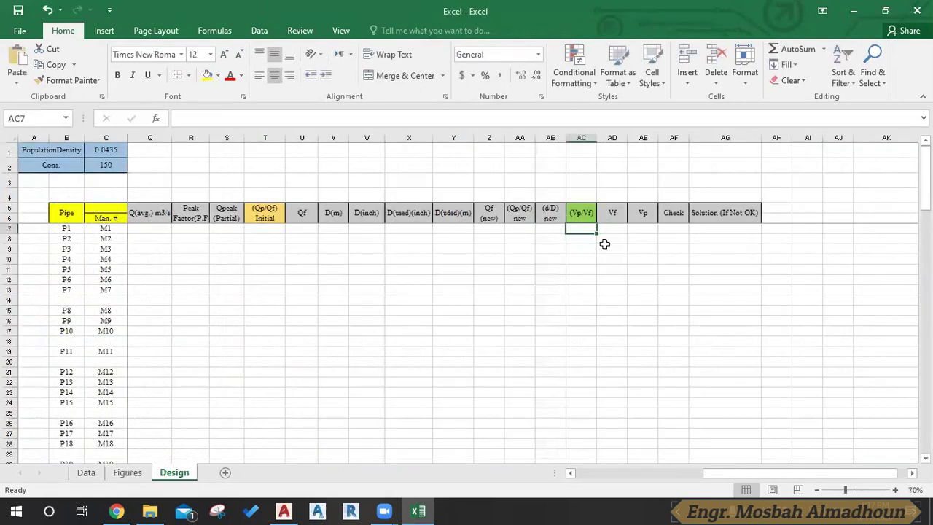
{"action": "left_click", "coordinate": [617, 228]}
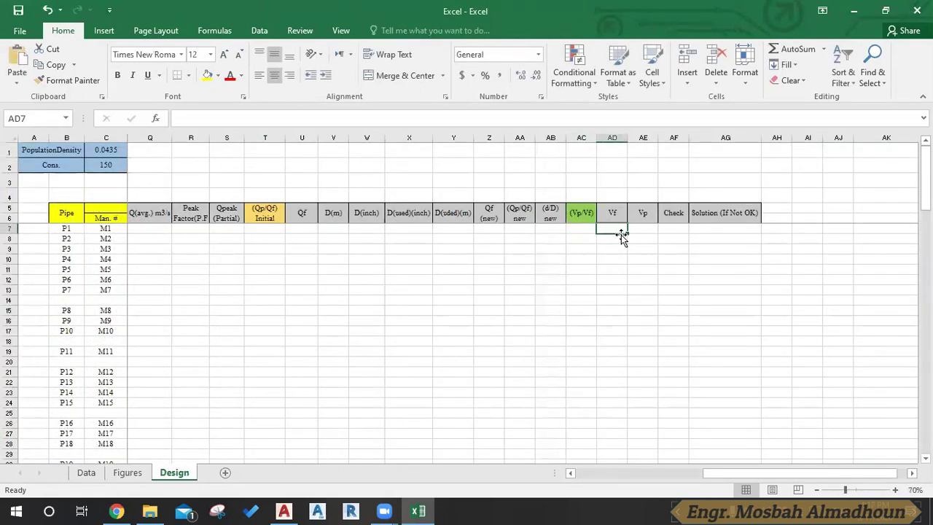
{"action": "left_click", "coordinate": [640, 228]}
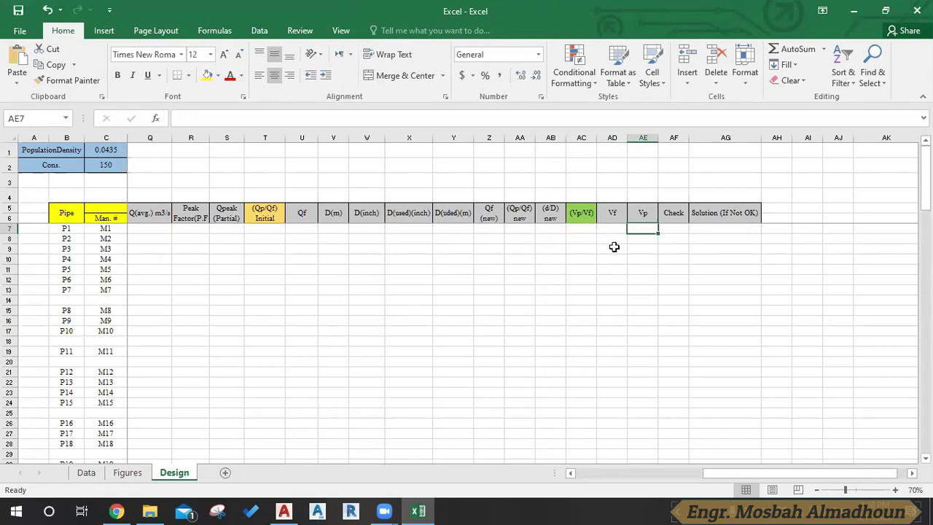
{"action": "left_click", "coordinate": [581, 219]}
{"action": "left_click", "coordinate": [612, 213]}
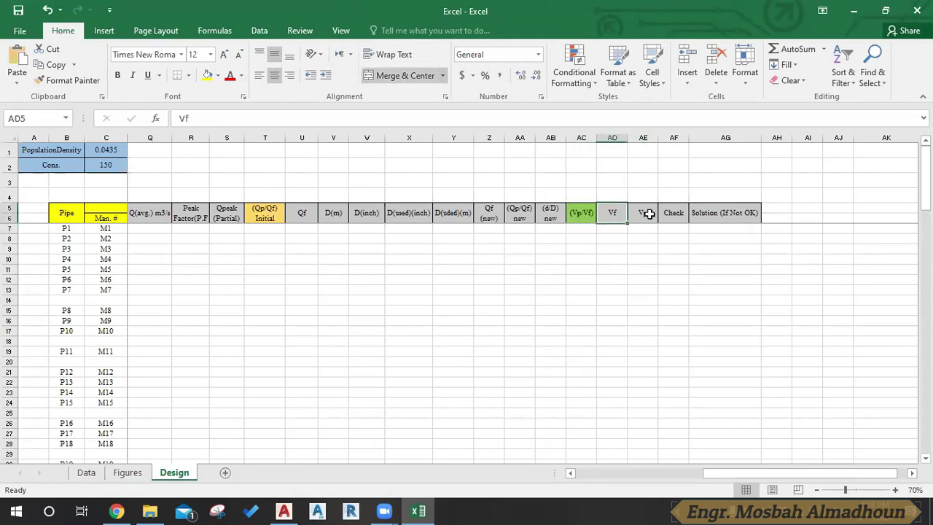
{"action": "left_click", "coordinate": [674, 216]}
{"action": "left_click", "coordinate": [720, 221]}
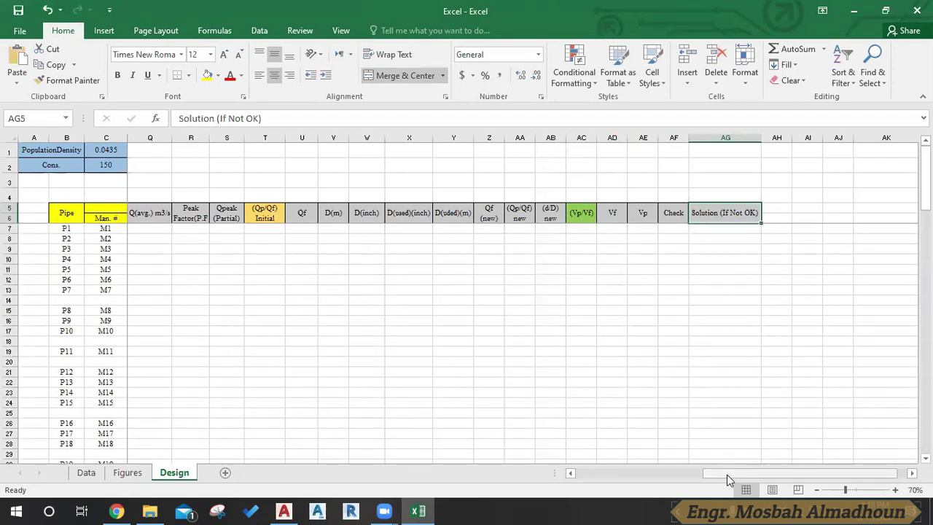
{"action": "left_click_drag", "start_coordinate": [677, 477], "coordinate": [666, 473]}
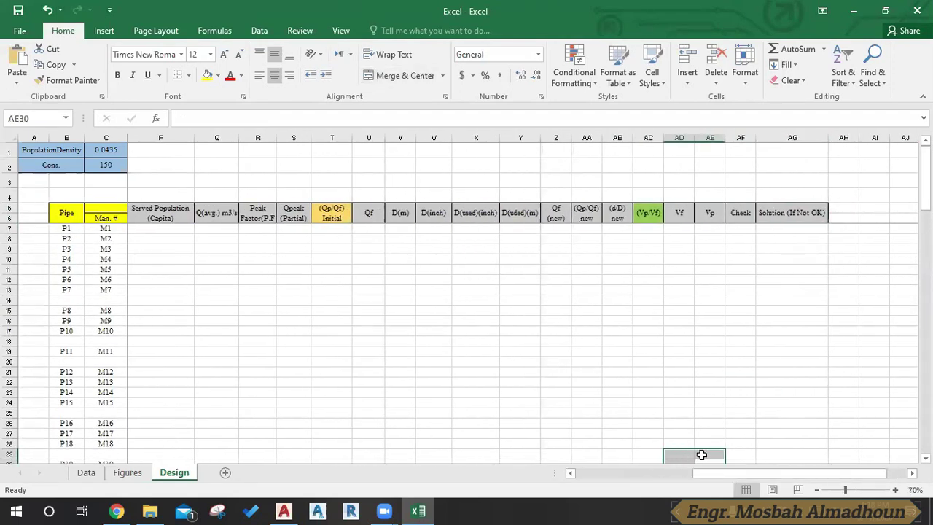
{"action": "left_click", "coordinate": [678, 423]}
{"action": "left_click_drag", "start_coordinate": [724, 477], "coordinate": [705, 477]}
{"action": "left_click", "coordinate": [673, 333]}
{"action": "left_click", "coordinate": [689, 212]}
{"action": "left_click", "coordinate": [686, 240]}
{"action": "double_click", "coordinate": [632, 212]}
{"action": "left_click", "coordinate": [664, 290]}
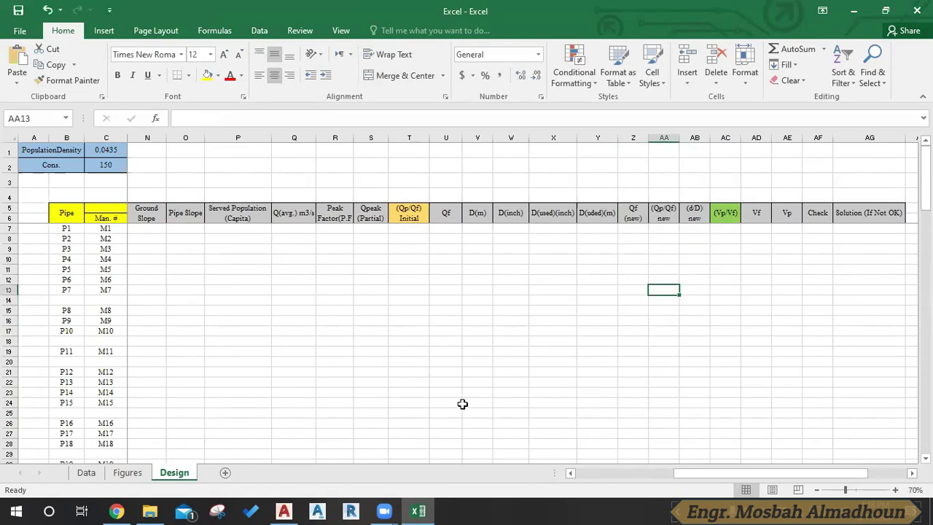
{"action": "left_click_drag", "start_coordinate": [700, 473], "coordinate": [610, 473]}
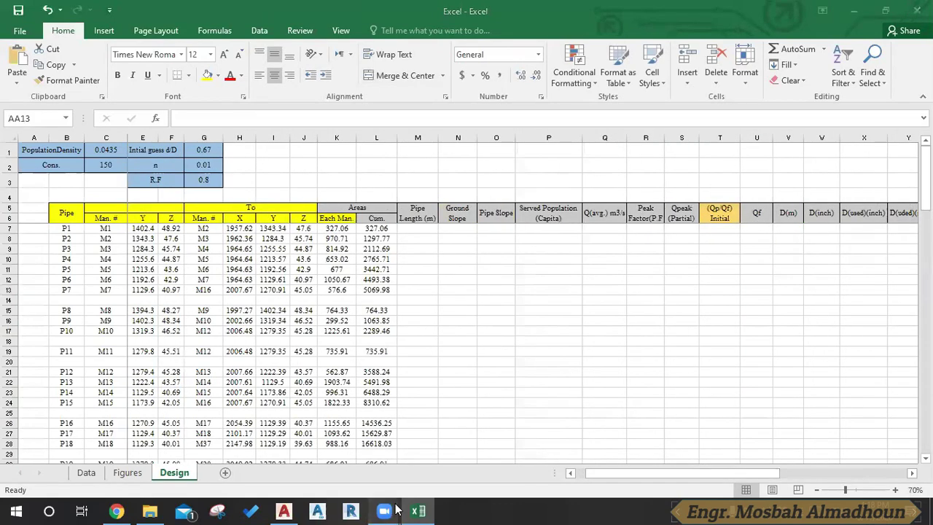
Leave the Zoom meeting controls and bring the Excel workbook back to the front.
{"action": "mouse_move", "coordinate": [394, 510]}
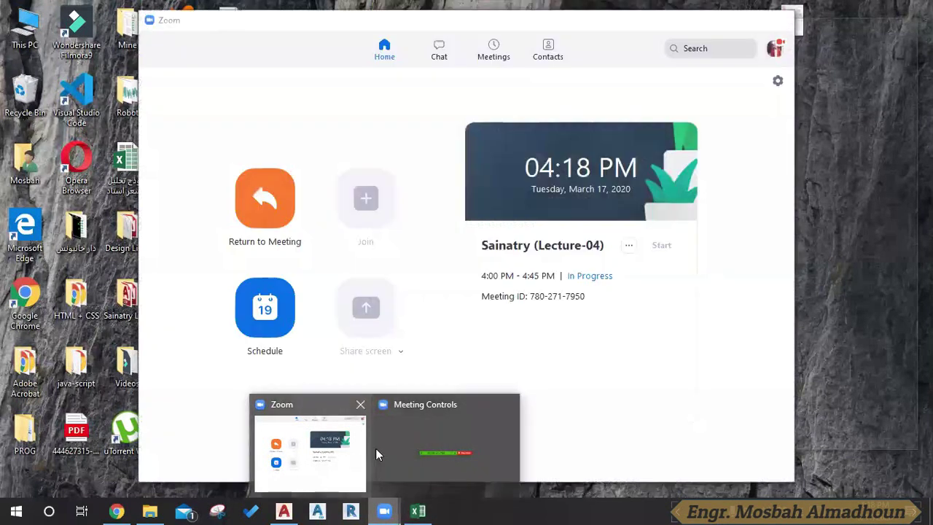
{"action": "left_click", "coordinate": [576, 270]}
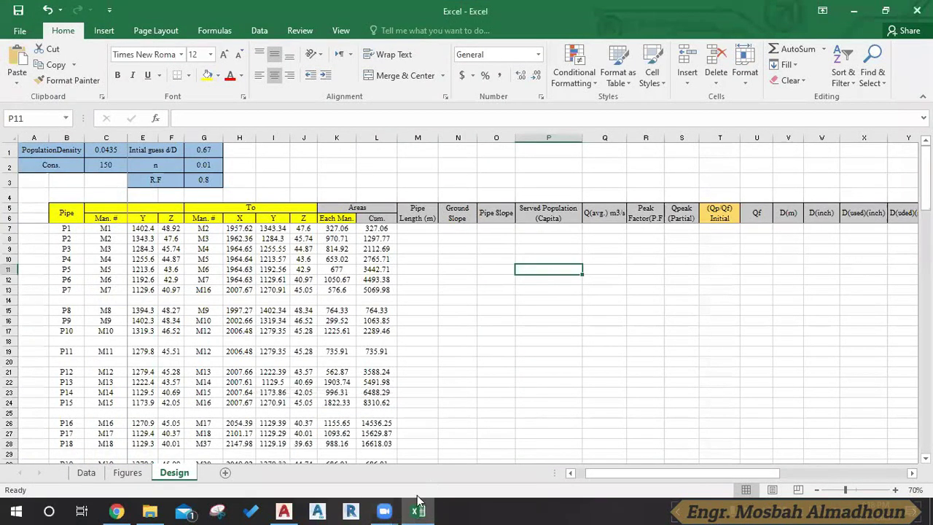
{"action": "mouse_move", "coordinate": [384, 511]}
{"action": "left_click", "coordinate": [413, 445]}
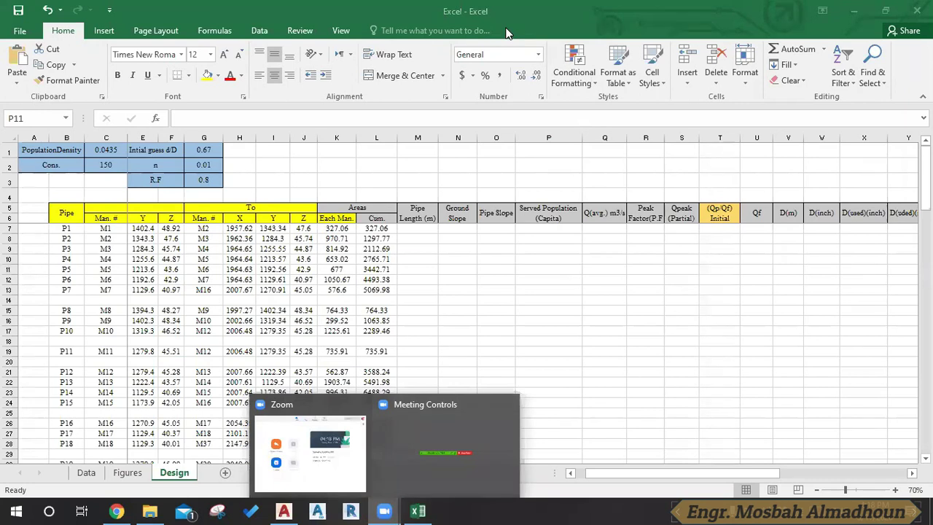
{"action": "left_click", "coordinate": [538, 269]}
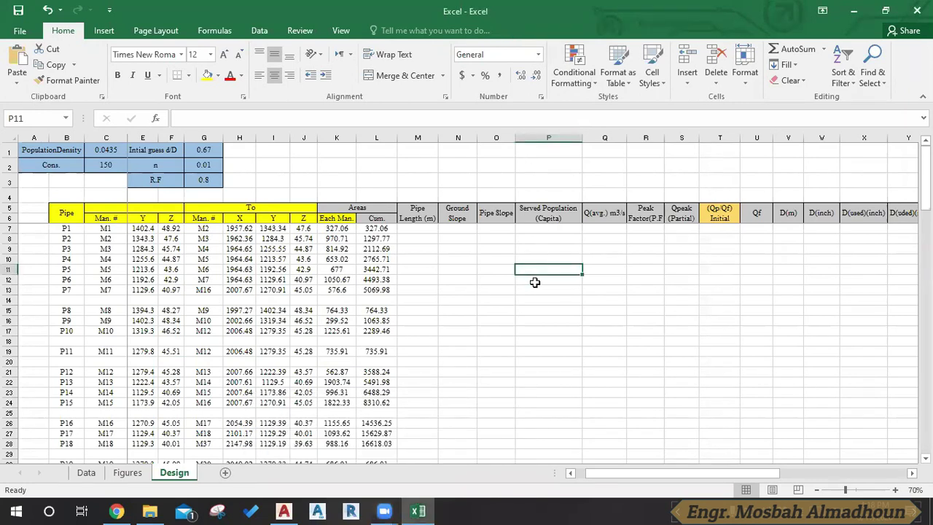
Select cells P15, Q12 and P9 on the Design sheet.
{"action": "left_click", "coordinate": [526, 307]}
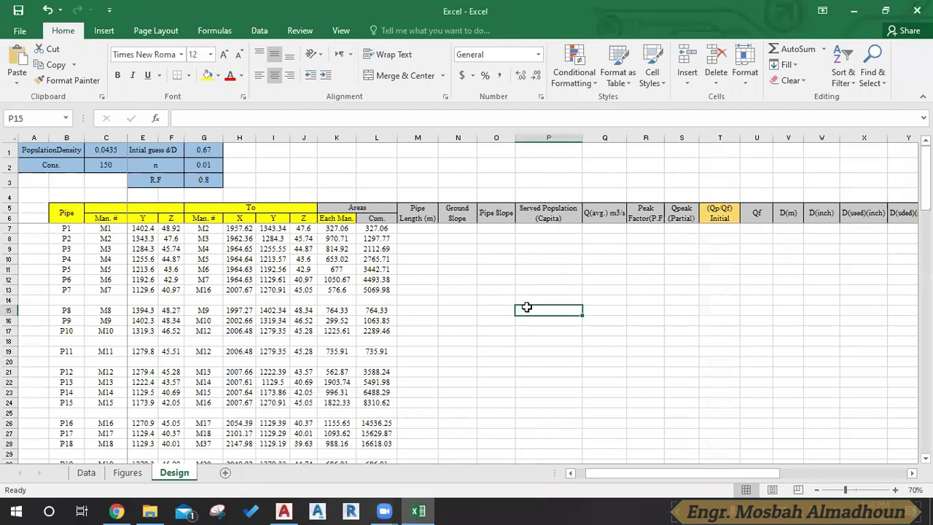
{"action": "left_click", "coordinate": [584, 280]}
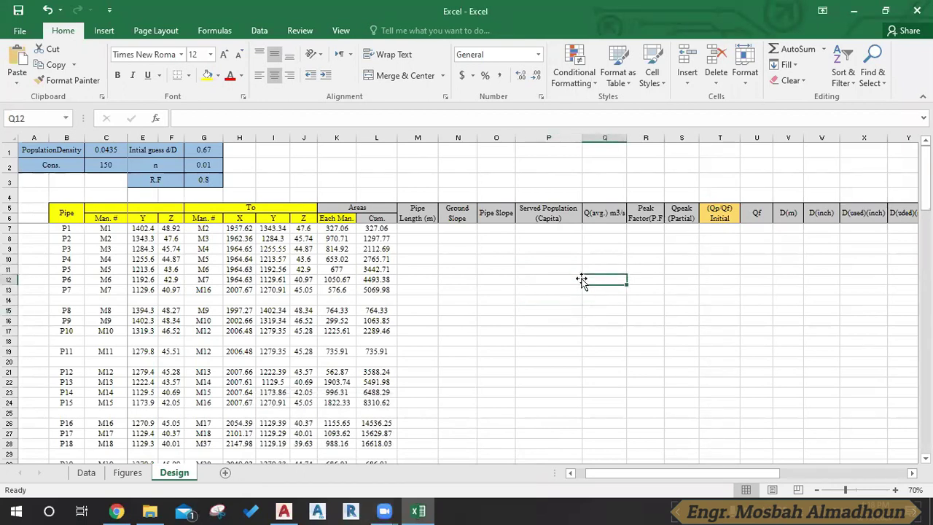
{"action": "left_click", "coordinate": [521, 249]}
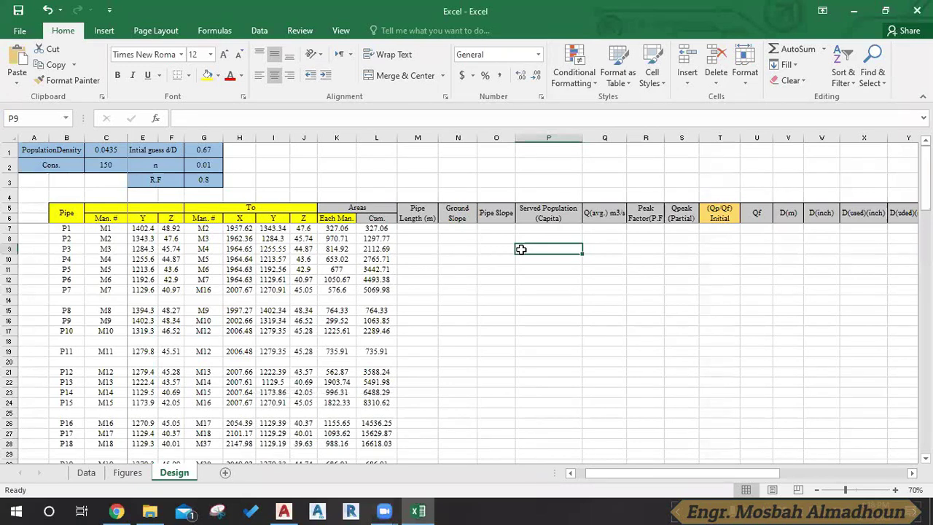
Switch to the Figures sheet and scroll down through the partial-flow charts.
{"action": "left_click", "coordinate": [128, 473]}
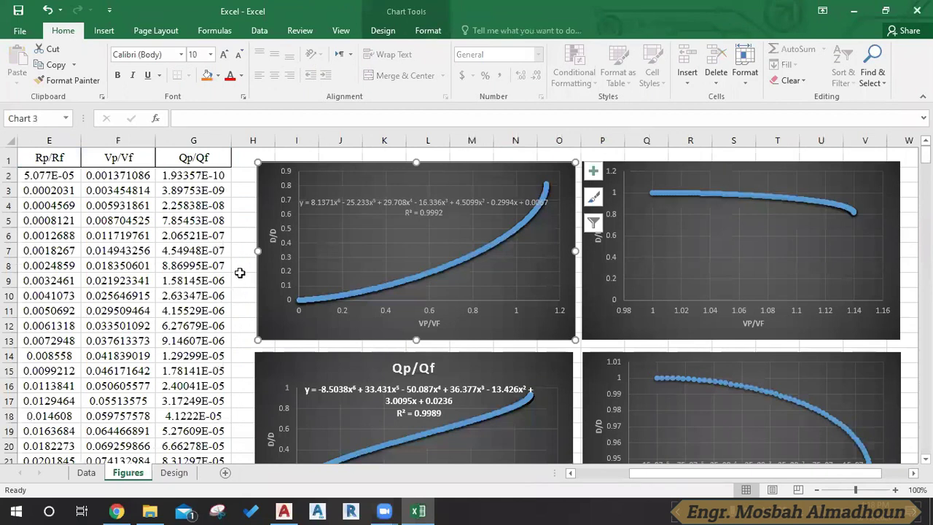
{"action": "left_click", "coordinate": [240, 272]}
{"action": "left_click", "coordinate": [241, 250]}
{"action": "left_click", "coordinate": [240, 219]}
{"action": "scroll", "coordinate": [432, 230], "scroll_direction": "down", "scroll_amount": 2}
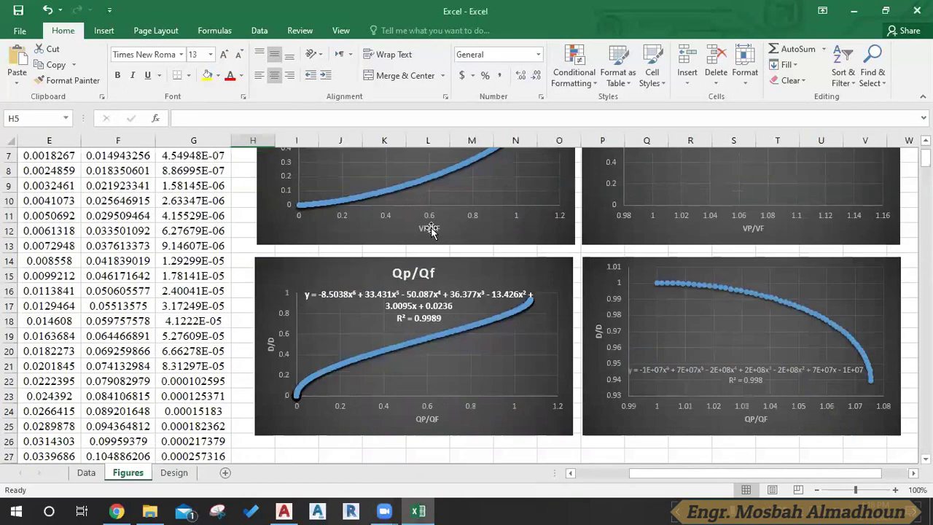
{"action": "scroll", "coordinate": [432, 230], "scroll_direction": "down", "scroll_amount": 1}
{"action": "scroll", "coordinate": [558, 345], "scroll_direction": "down", "scroll_amount": 1}
Inspect cells P27 to R31 beside the charts while scrolling the Figures sheet.
{"action": "left_click", "coordinate": [676, 392]}
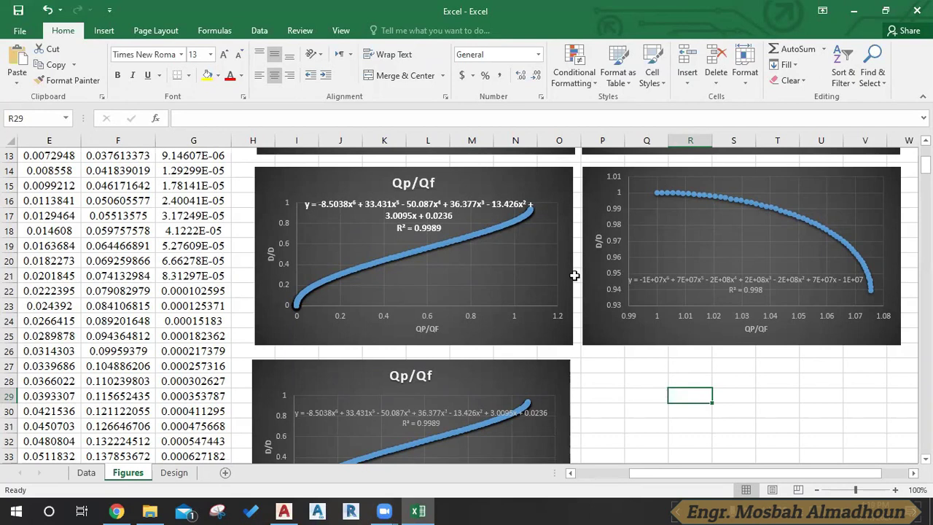
{"action": "left_click", "coordinate": [626, 369]}
{"action": "left_click", "coordinate": [616, 368]}
{"action": "left_click", "coordinate": [640, 379]}
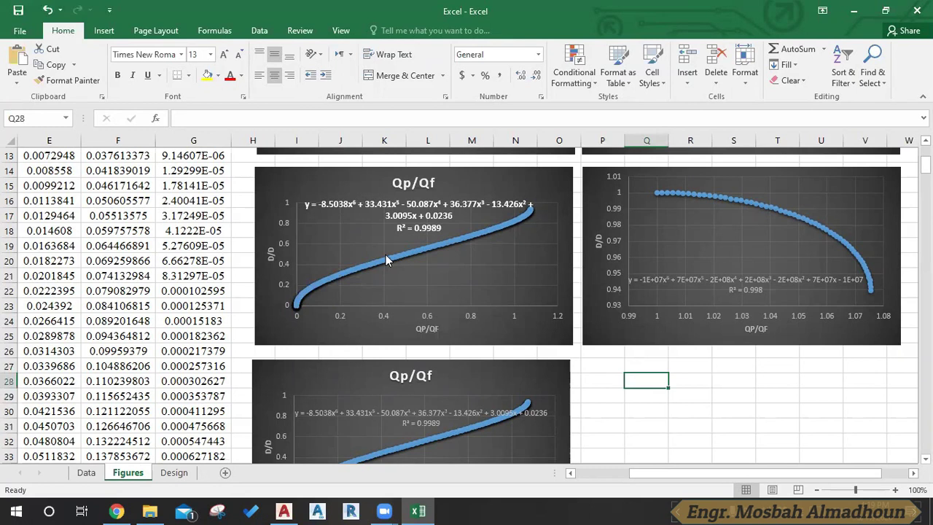
{"action": "scroll", "coordinate": [400, 253], "scroll_direction": "down", "scroll_amount": 1}
{"action": "left_click", "coordinate": [656, 352]}
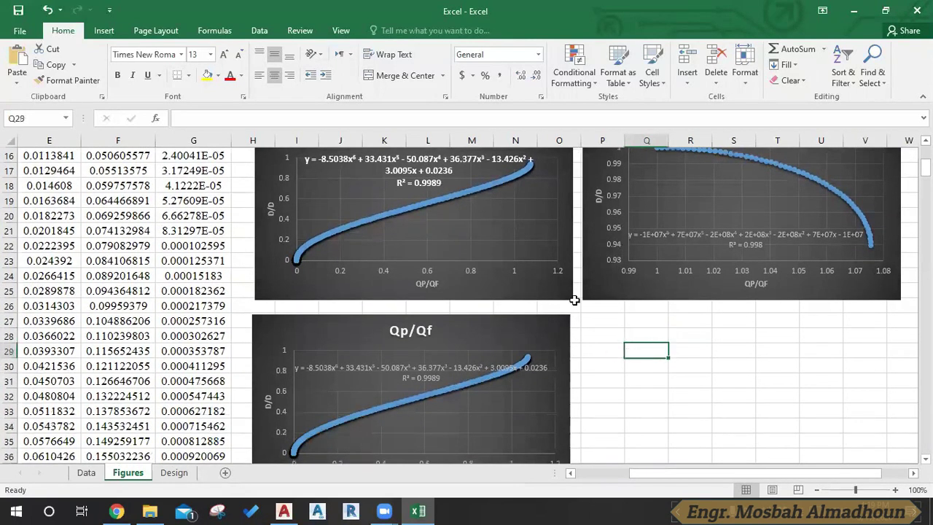
{"action": "left_click", "coordinate": [657, 384]}
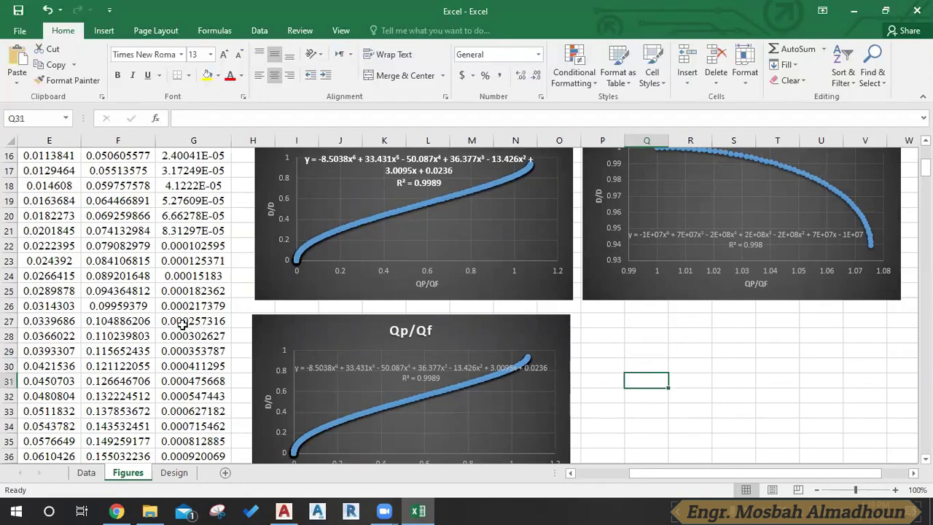
{"action": "scroll", "coordinate": [322, 327], "scroll_direction": "up", "scroll_amount": 2}
{"action": "scroll", "coordinate": [259, 298], "scroll_direction": "up", "scroll_amount": 2}
{"action": "scroll", "coordinate": [313, 270], "scroll_direction": "up", "scroll_amount": 1}
{"action": "scroll", "coordinate": [446, 288], "scroll_direction": "down", "scroll_amount": 2}
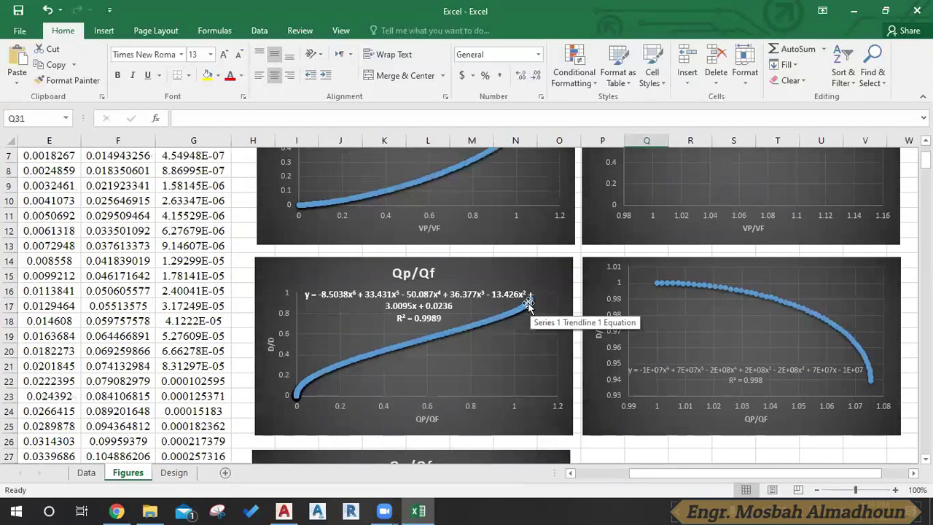
{"action": "scroll", "coordinate": [512, 321], "scroll_direction": "up", "scroll_amount": 2}
{"action": "scroll", "coordinate": [515, 266], "scroll_direction": "down", "scroll_amount": 4}
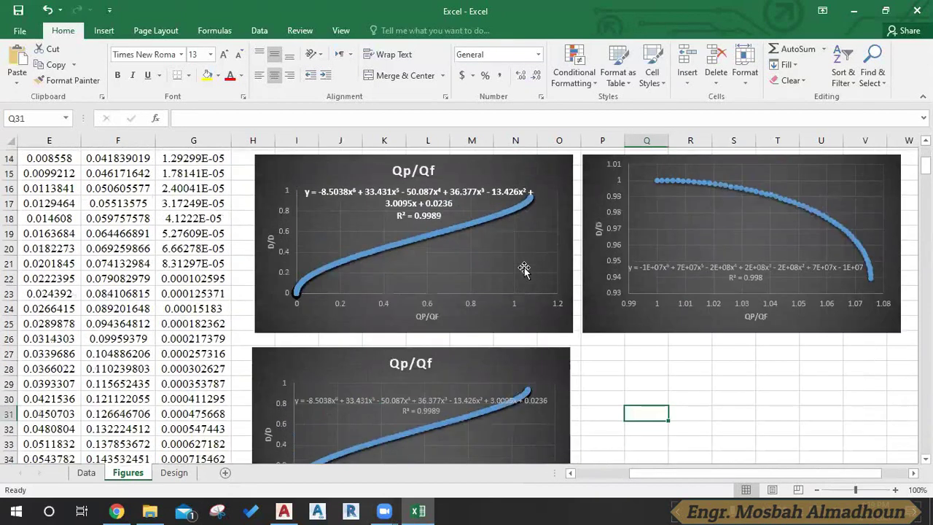
{"action": "scroll", "coordinate": [529, 271], "scroll_direction": "down", "scroll_amount": 2}
{"action": "scroll", "coordinate": [598, 333], "scroll_direction": "down", "scroll_amount": 2}
{"action": "scroll", "coordinate": [474, 408], "scroll_direction": "up", "scroll_amount": 2}
{"action": "scroll", "coordinate": [394, 423], "scroll_direction": "up", "scroll_amount": 1}
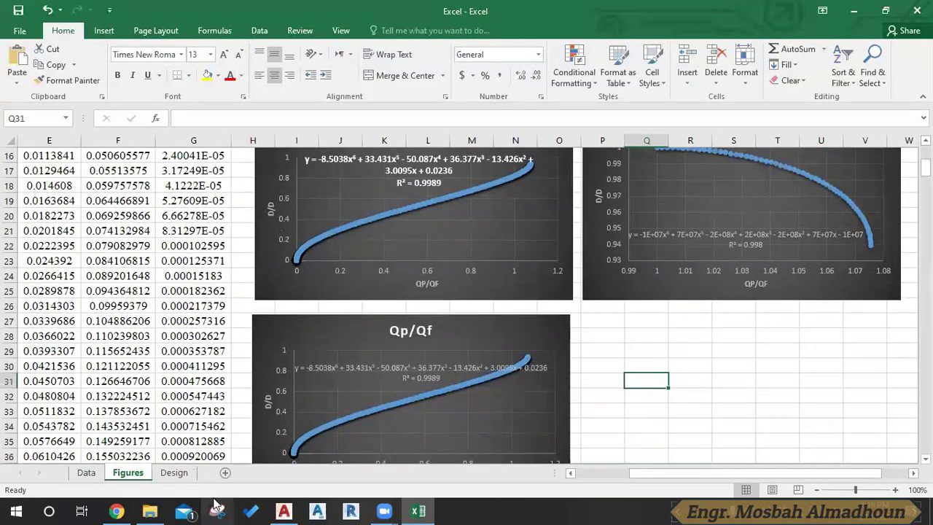
Open the Project 1 قديم workbook from the Project Drawings and Data folder.
{"action": "left_click", "coordinate": [149, 511]}
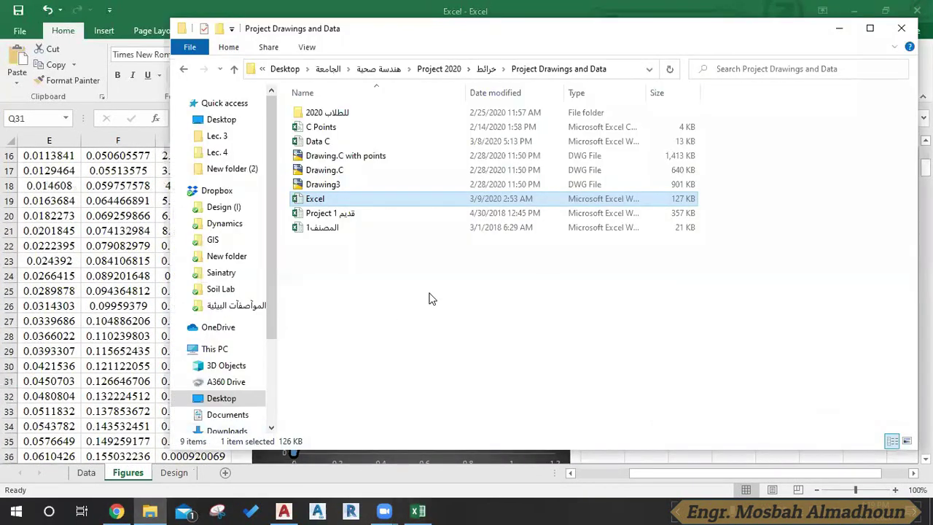
{"action": "left_click", "coordinate": [301, 215]}
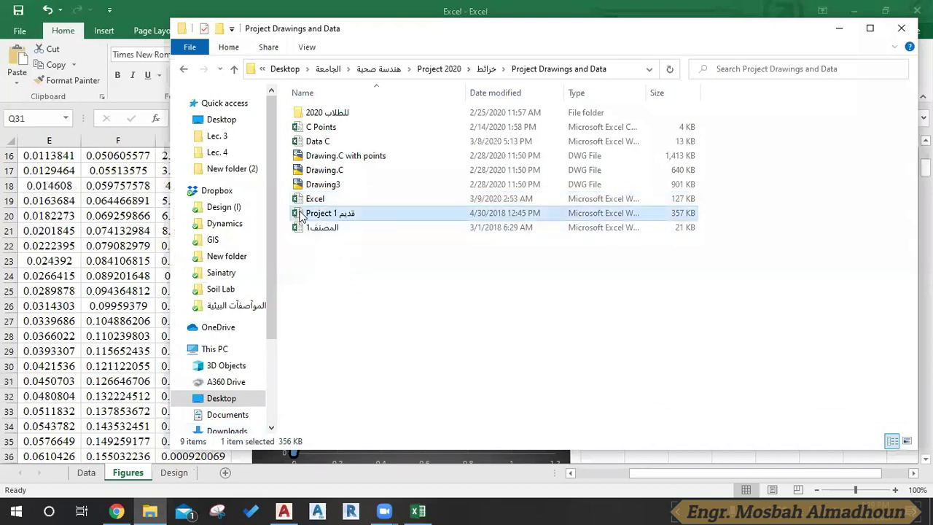
{"action": "double_click", "coordinate": [301, 215]}
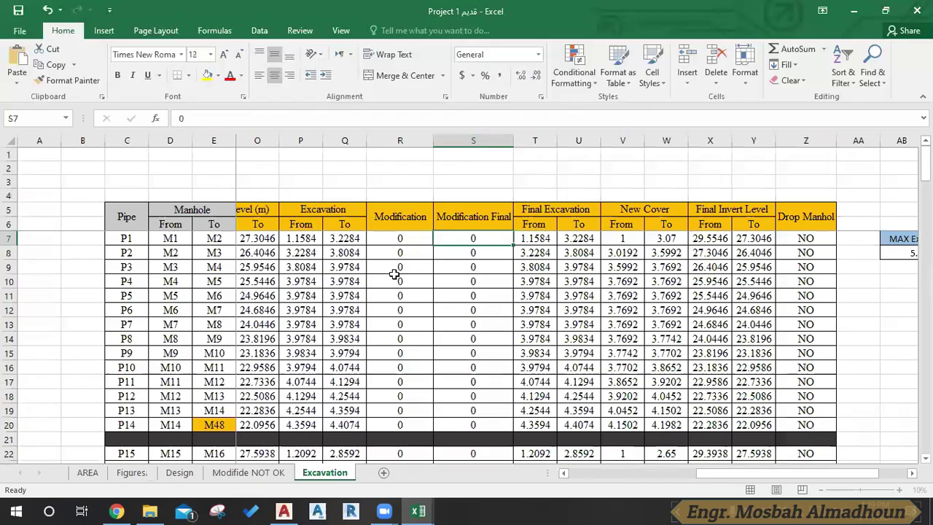
Show the older workbook's Figures sheet scrolled to its top.
{"action": "left_click", "coordinate": [87, 472]}
{"action": "left_click", "coordinate": [131, 473]}
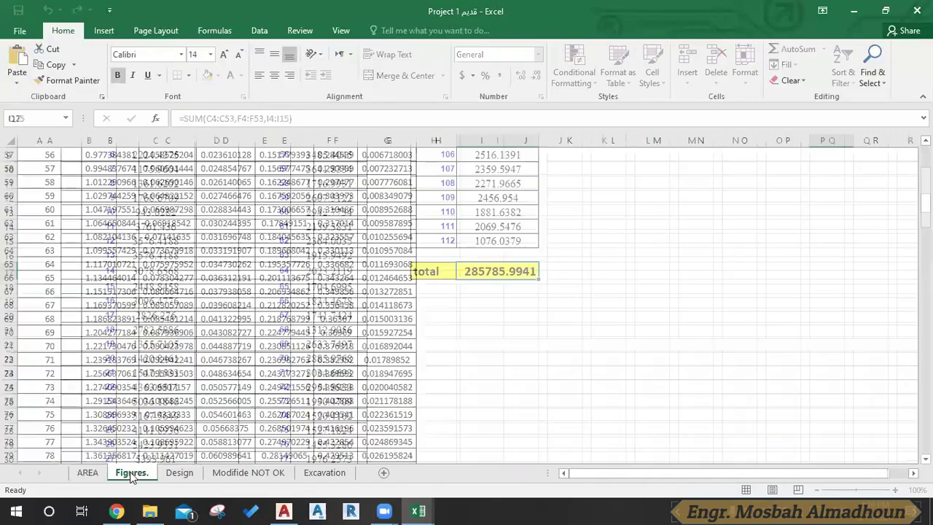
{"action": "scroll", "coordinate": [695, 296], "scroll_direction": "up", "scroll_amount": 12}
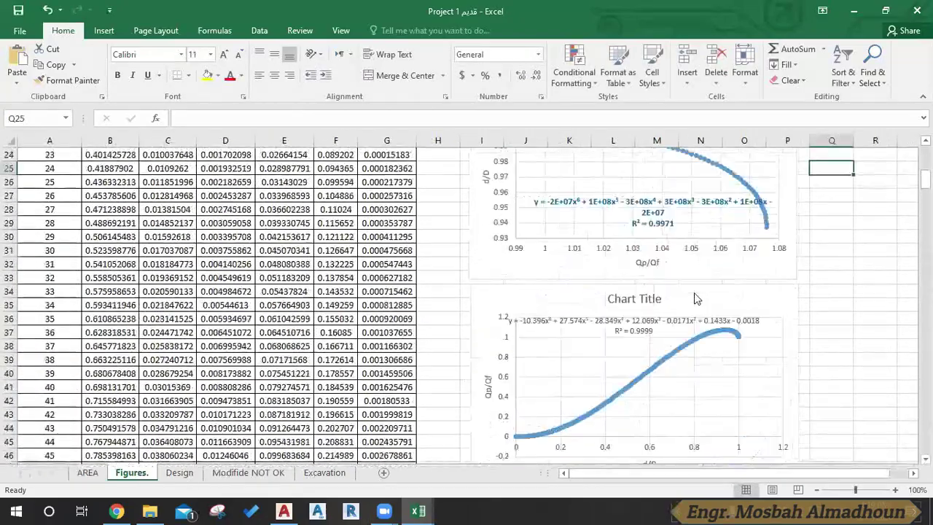
{"action": "scroll", "coordinate": [713, 310], "scroll_direction": "up", "scroll_amount": 2}
{"action": "scroll", "coordinate": [717, 309], "scroll_direction": "up", "scroll_amount": 3}
{"action": "scroll", "coordinate": [718, 314], "scroll_direction": "up", "scroll_amount": 3}
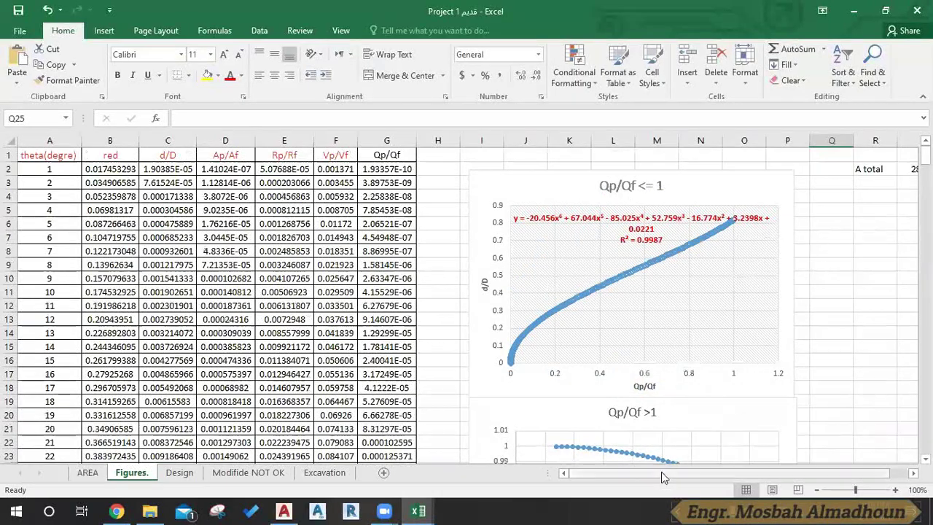
{"action": "scroll", "coordinate": [747, 473], "scroll_direction": "right", "scroll_amount": 1}
Scroll through the older workbook's split Qp/Qf curves and the Vp/Vf chart.
{"action": "scroll", "coordinate": [646, 306], "scroll_direction": "down", "scroll_amount": 2}
{"action": "scroll", "coordinate": [634, 306], "scroll_direction": "down", "scroll_amount": 3}
{"action": "scroll", "coordinate": [633, 306], "scroll_direction": "down", "scroll_amount": 5}
{"action": "scroll", "coordinate": [633, 306], "scroll_direction": "down", "scroll_amount": 5}
{"action": "scroll", "coordinate": [633, 306], "scroll_direction": "down", "scroll_amount": 5}
{"action": "scroll", "coordinate": [634, 310], "scroll_direction": "up", "scroll_amount": 2}
{"action": "scroll", "coordinate": [636, 314], "scroll_direction": "down", "scroll_amount": 3}
{"action": "scroll", "coordinate": [635, 313], "scroll_direction": "up", "scroll_amount": 5}
{"action": "scroll", "coordinate": [636, 313], "scroll_direction": "up", "scroll_amount": 9}
{"action": "scroll", "coordinate": [636, 314], "scroll_direction": "up", "scroll_amount": 4}
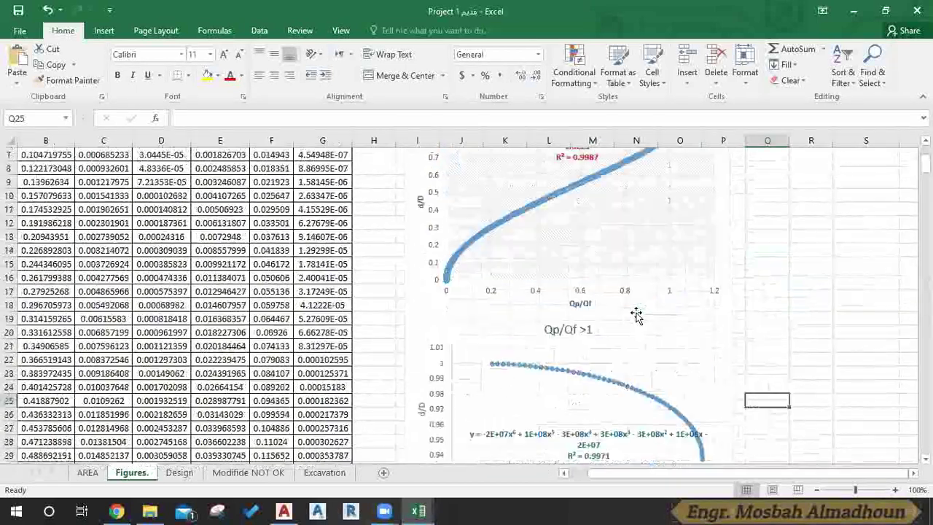
{"action": "scroll", "coordinate": [636, 315], "scroll_direction": "up", "scroll_amount": 3}
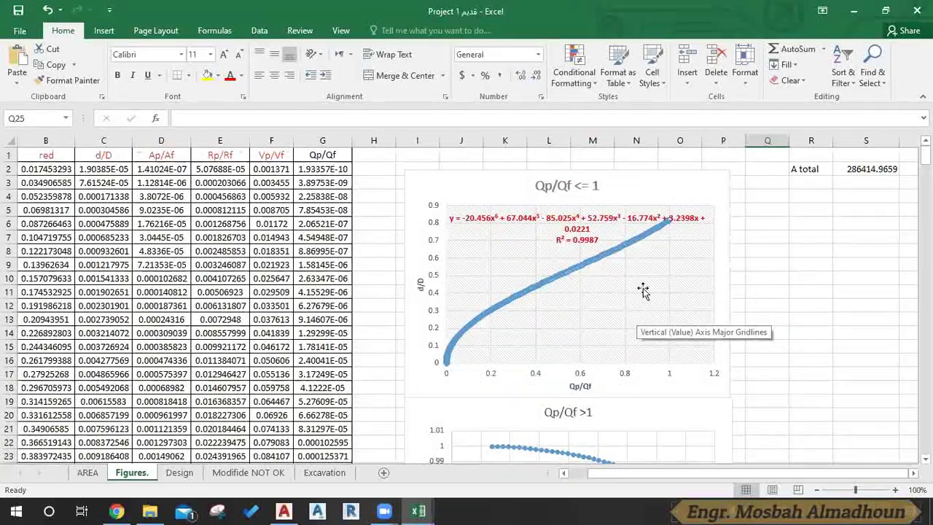
{"action": "scroll", "coordinate": [643, 295], "scroll_direction": "down", "scroll_amount": 6}
{"action": "scroll", "coordinate": [638, 299], "scroll_direction": "down", "scroll_amount": 2}
{"action": "scroll", "coordinate": [635, 300], "scroll_direction": "down", "scroll_amount": 1}
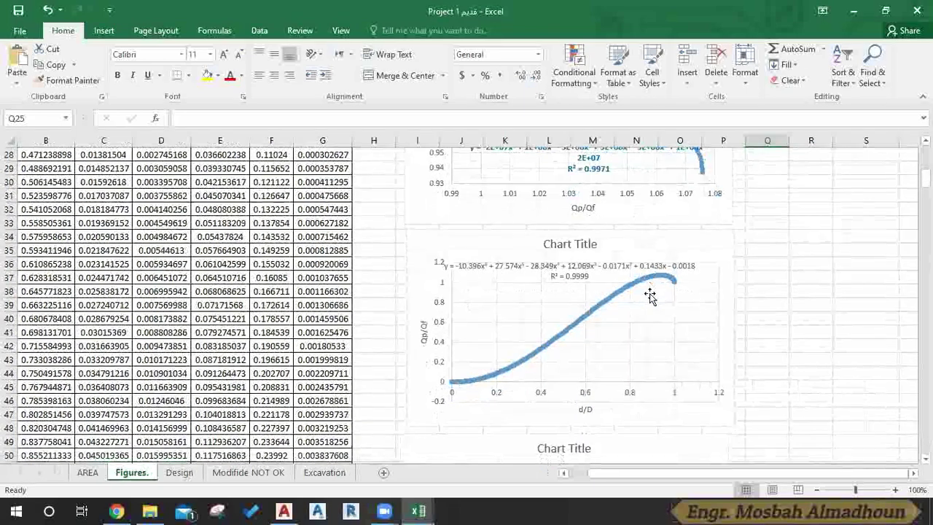
{"action": "scroll", "coordinate": [634, 301], "scroll_direction": "down", "scroll_amount": 1}
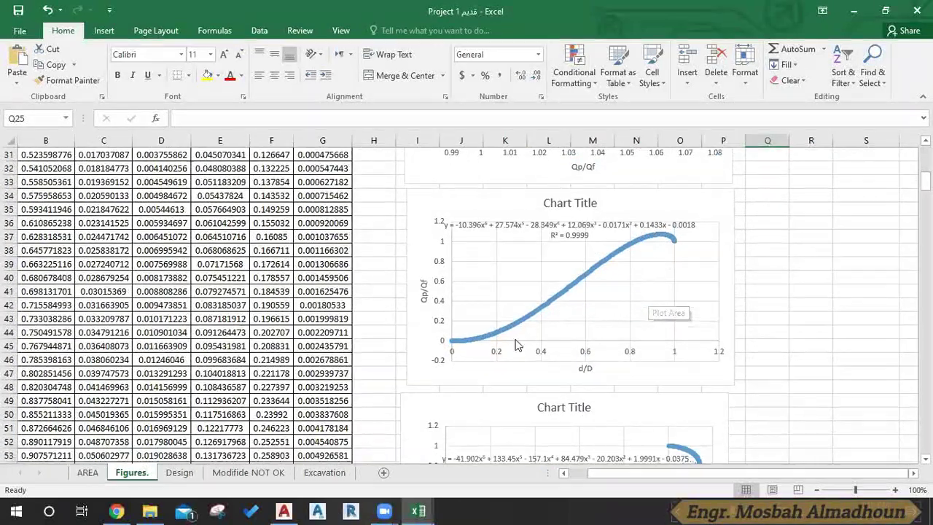
{"action": "scroll", "coordinate": [481, 365], "scroll_direction": "down", "scroll_amount": 4}
{"action": "scroll", "coordinate": [548, 335], "scroll_direction": "down", "scroll_amount": 1}
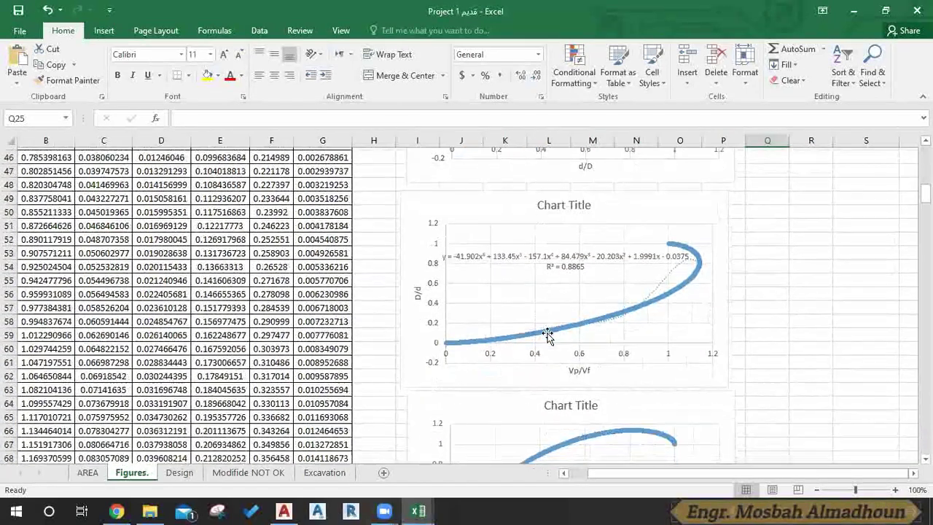
Inspect the formatting of the Vp/Vf chart's dotted sixth-order trendline (R² = 0.8865).
{"action": "double_click", "coordinate": [484, 377]}
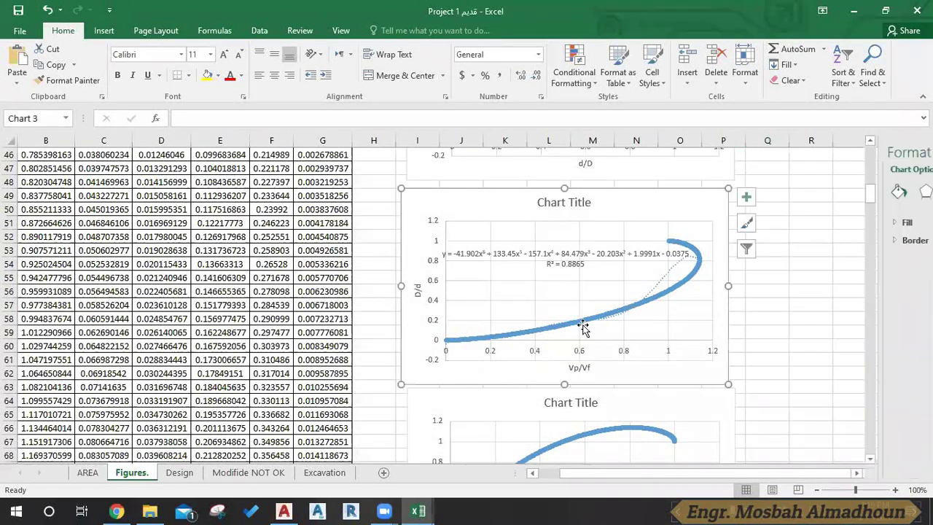
{"action": "left_click", "coordinate": [373, 453]}
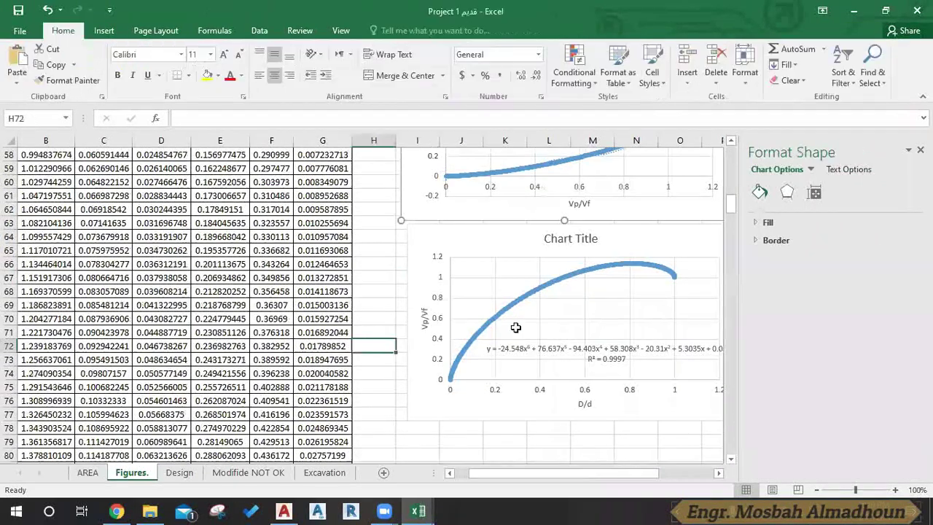
{"action": "left_click", "coordinate": [674, 362]}
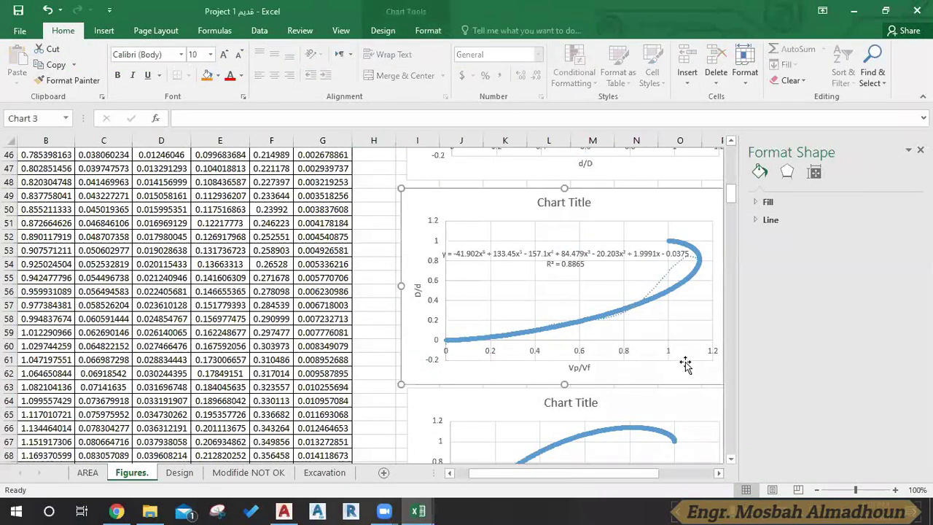
{"action": "left_click", "coordinate": [700, 261]}
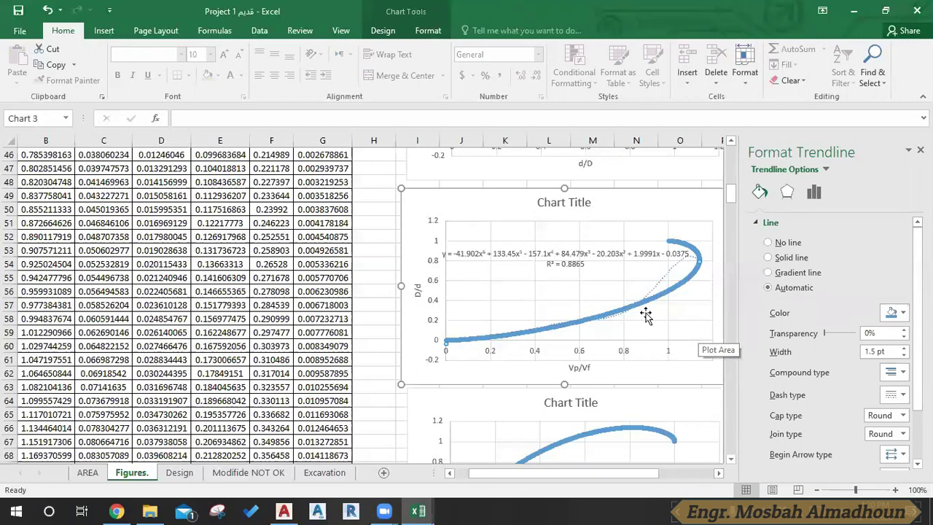
{"action": "mouse_move", "coordinate": [701, 278]}
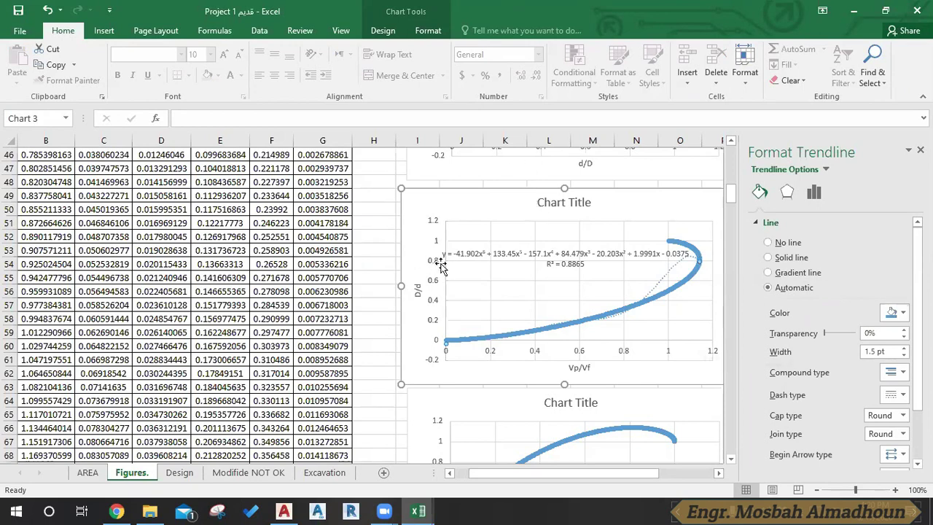
{"action": "left_click", "coordinate": [364, 261]}
{"action": "left_click", "coordinate": [373, 236]}
Scroll the Figures sheet back to row 1, showing the Qp/Qf <= 1 chart and table top.
{"action": "scroll", "coordinate": [368, 243], "scroll_direction": "up", "scroll_amount": 6}
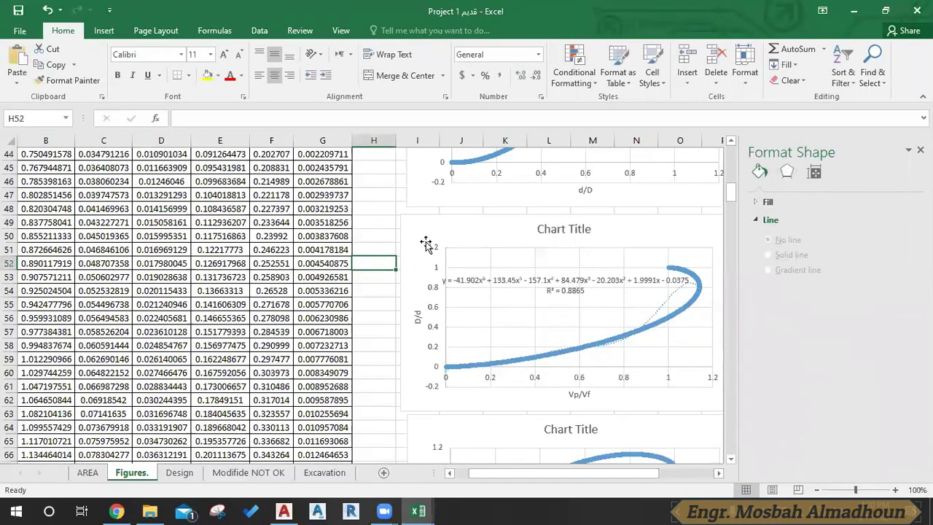
{"action": "scroll", "coordinate": [602, 292], "scroll_direction": "up", "scroll_amount": 9}
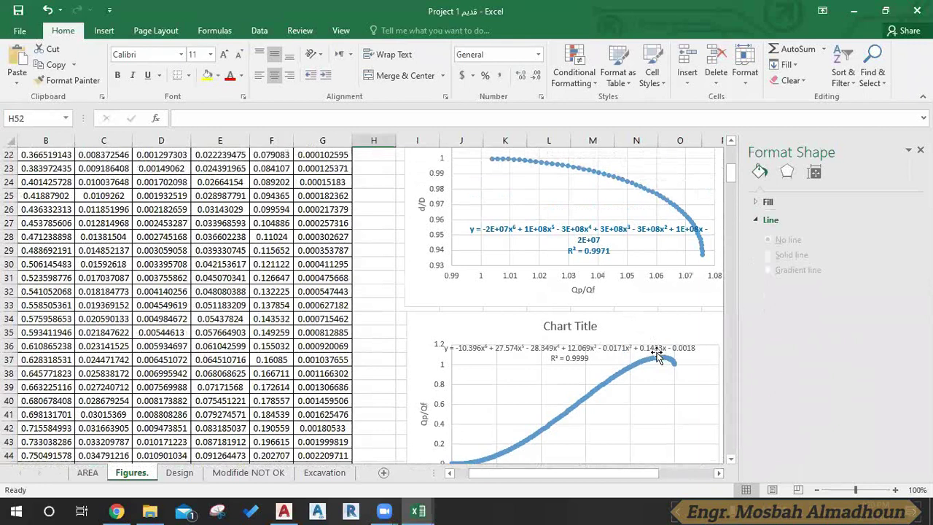
{"action": "left_click", "coordinate": [375, 252]}
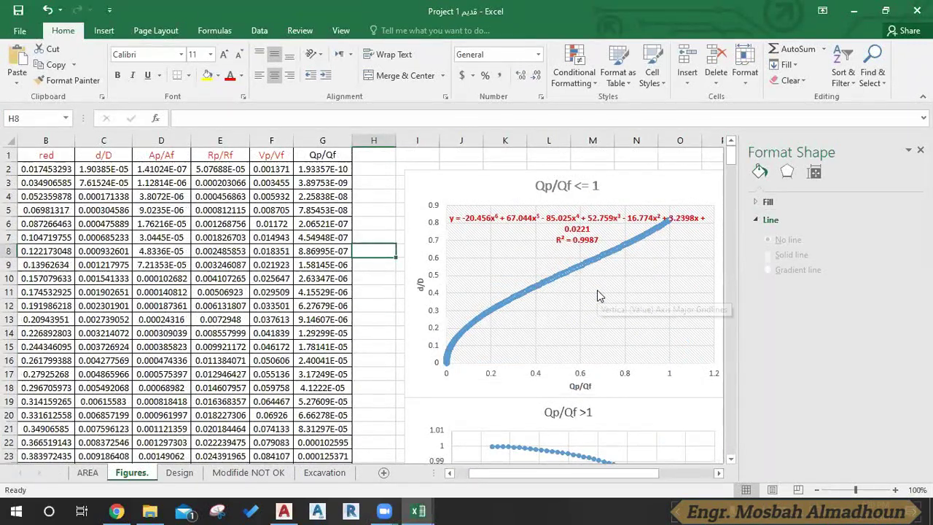
{"action": "left_click", "coordinate": [384, 220]}
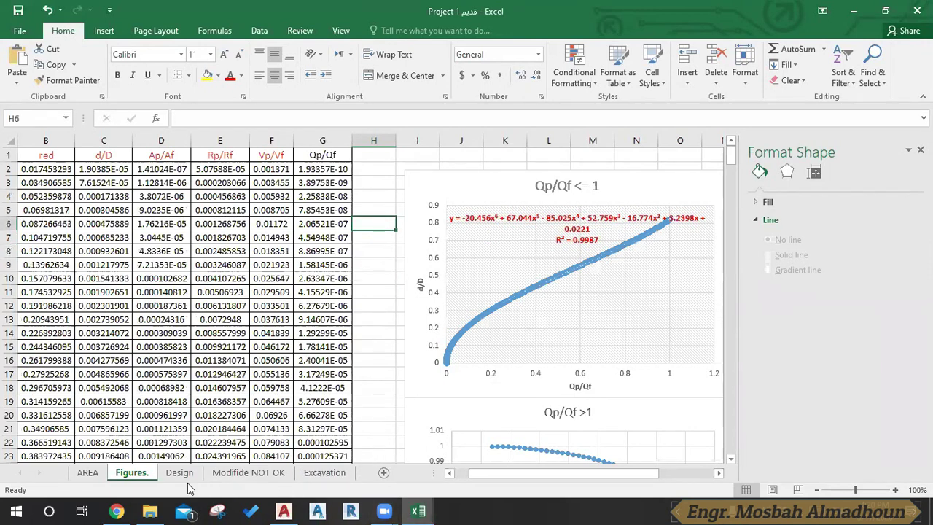
{"action": "left_click", "coordinate": [180, 474]}
{"action": "left_click", "coordinate": [135, 474]}
{"action": "mouse_move", "coordinate": [385, 510]}
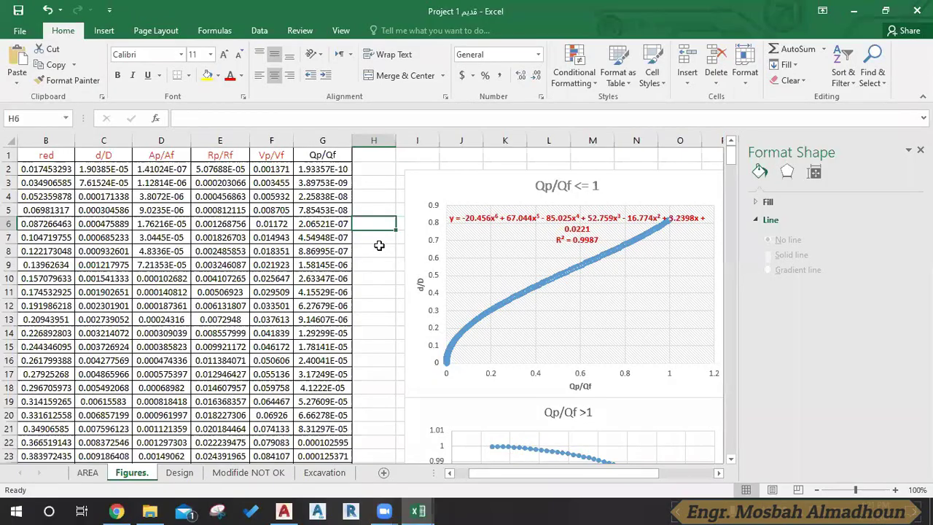
Close the Format Shape pane on the Figures sheet.
{"action": "left_click", "coordinate": [378, 250]}
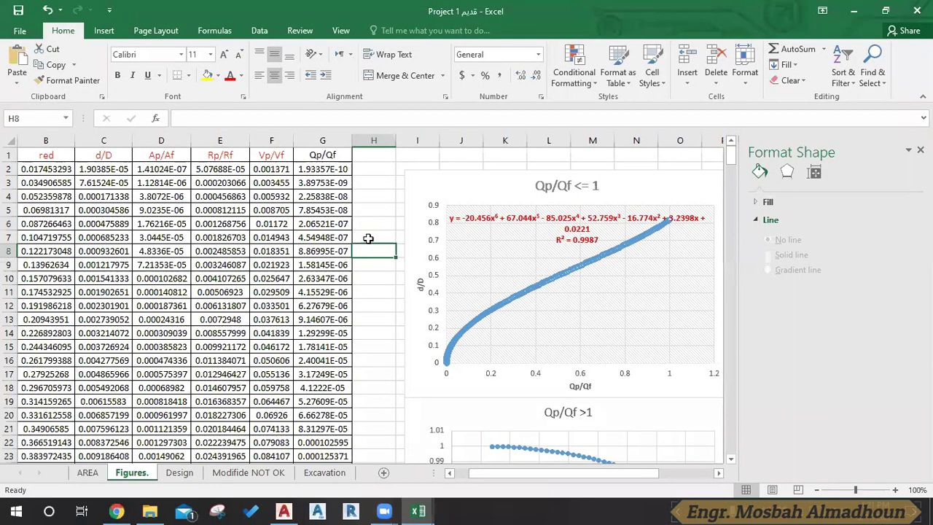
{"action": "left_click_drag", "start_coordinate": [536, 474], "coordinate": [522, 474]}
{"action": "scroll", "coordinate": [437, 280], "scroll_direction": "down", "scroll_amount": 1}
{"action": "scroll", "coordinate": [441, 280], "scroll_direction": "up", "scroll_amount": 1}
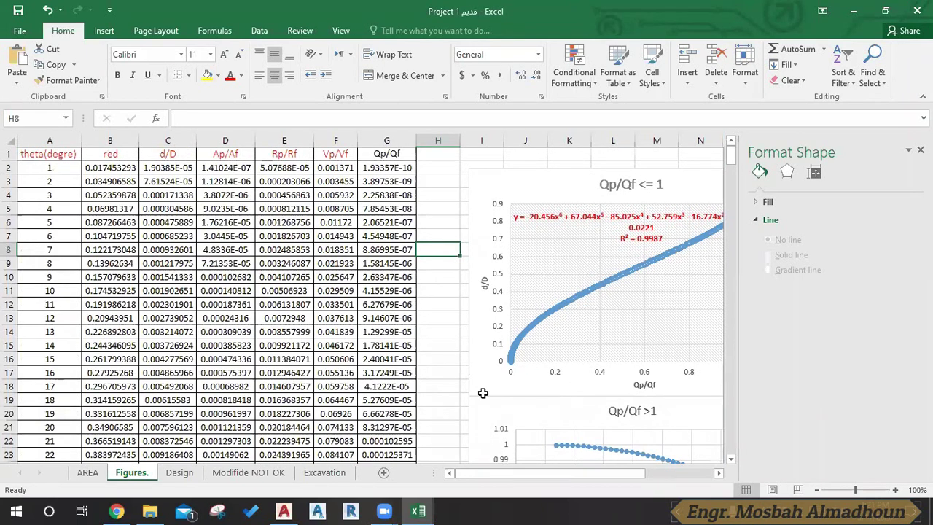
{"action": "left_click", "coordinate": [921, 149]}
Click through the empty cells H1 to H10 in column H, briefly editing H3.
{"action": "left_click", "coordinate": [452, 275]}
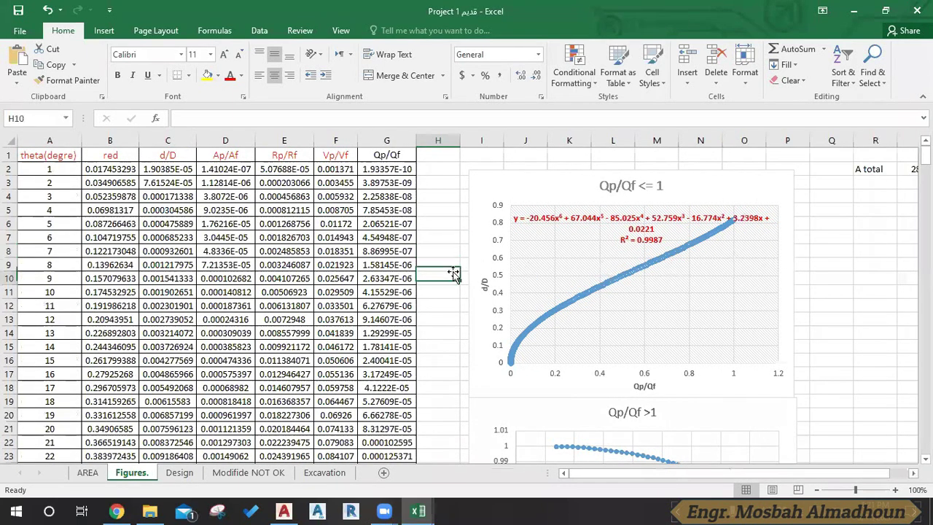
{"action": "left_click", "coordinate": [430, 223]}
{"action": "left_click", "coordinate": [444, 209]}
{"action": "left_click", "coordinate": [444, 194]}
{"action": "left_click", "coordinate": [442, 172]}
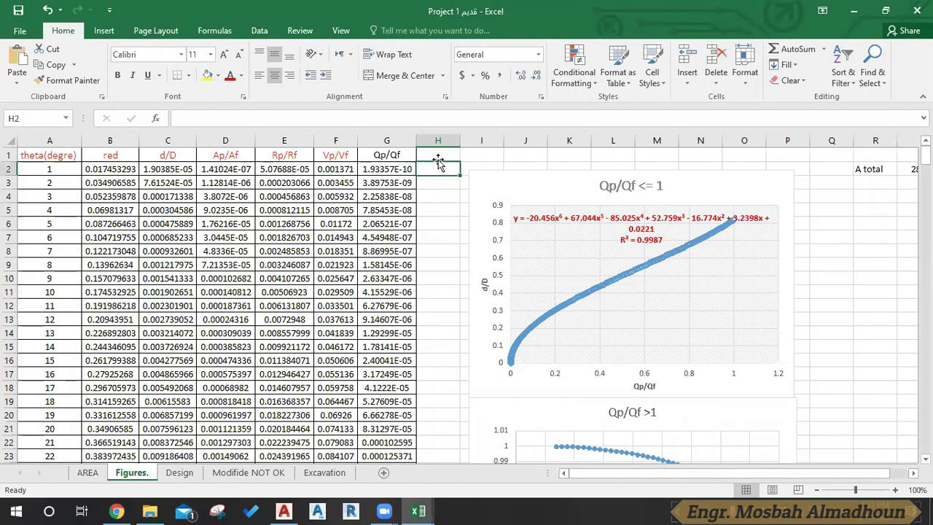
{"action": "left_click", "coordinate": [439, 159]}
{"action": "left_click", "coordinate": [441, 172]}
{"action": "left_click", "coordinate": [441, 185]}
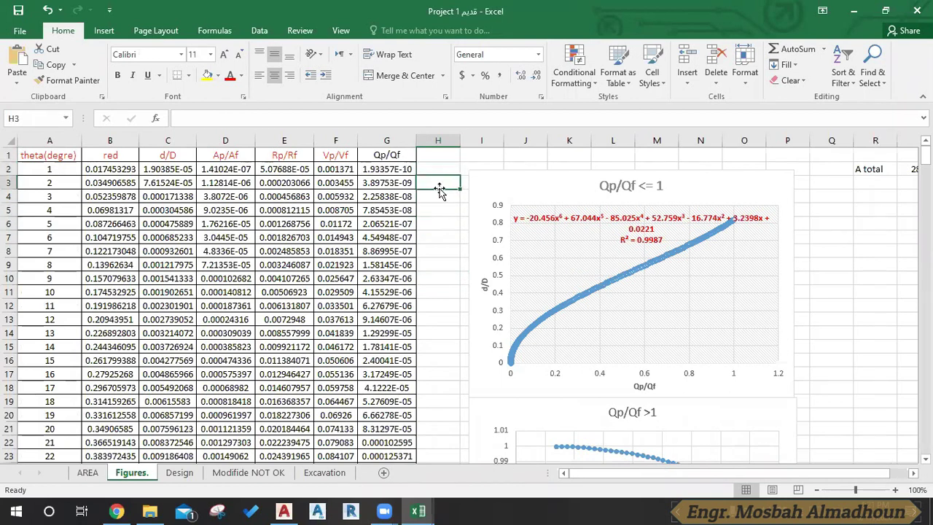
{"action": "left_click", "coordinate": [441, 264]}
{"action": "left_click", "coordinate": [441, 279]}
{"action": "left_click", "coordinate": [441, 223]}
{"action": "left_click", "coordinate": [441, 196]}
{"action": "left_click", "coordinate": [447, 182]}
{"action": "left_click", "coordinate": [449, 199]}
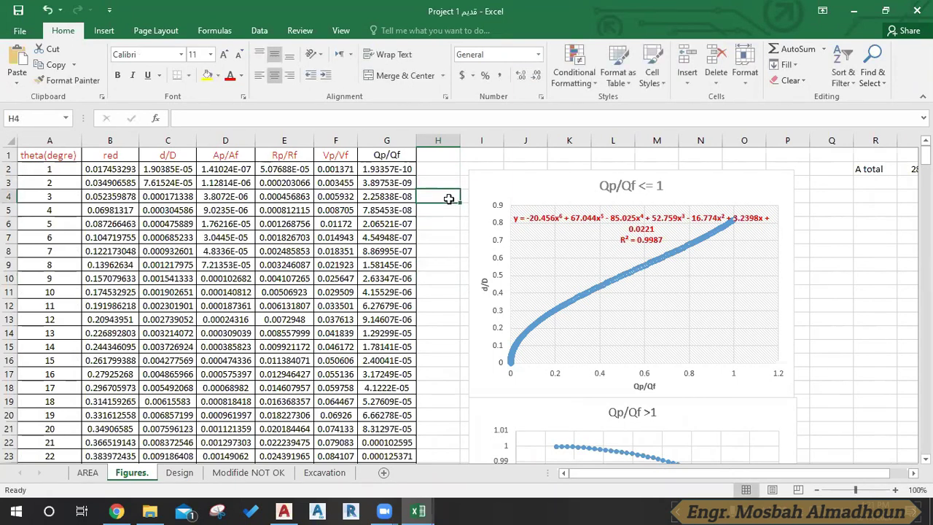
Browse up to هندسة صحية, open the السلايدات folder, and select San-Lect-2015-W3.
{"action": "left_click", "coordinate": [153, 509]}
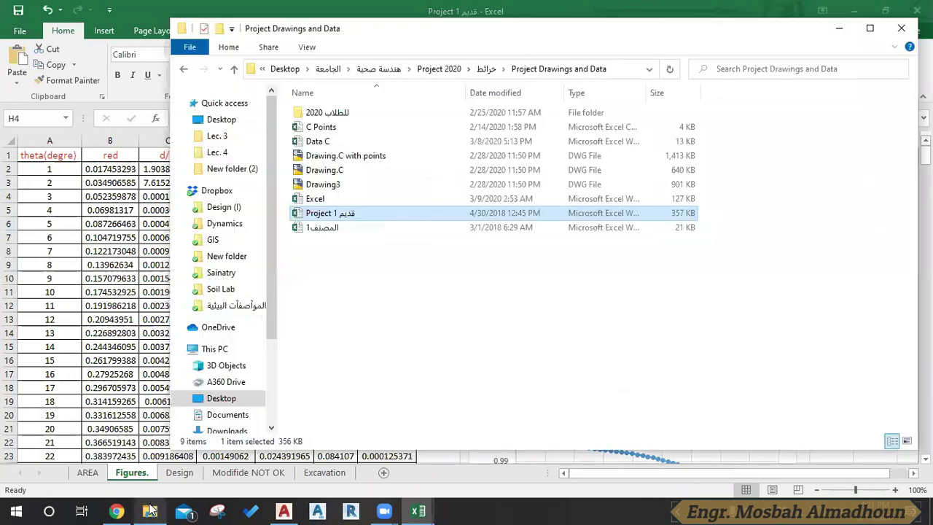
{"action": "left_click", "coordinate": [184, 70]}
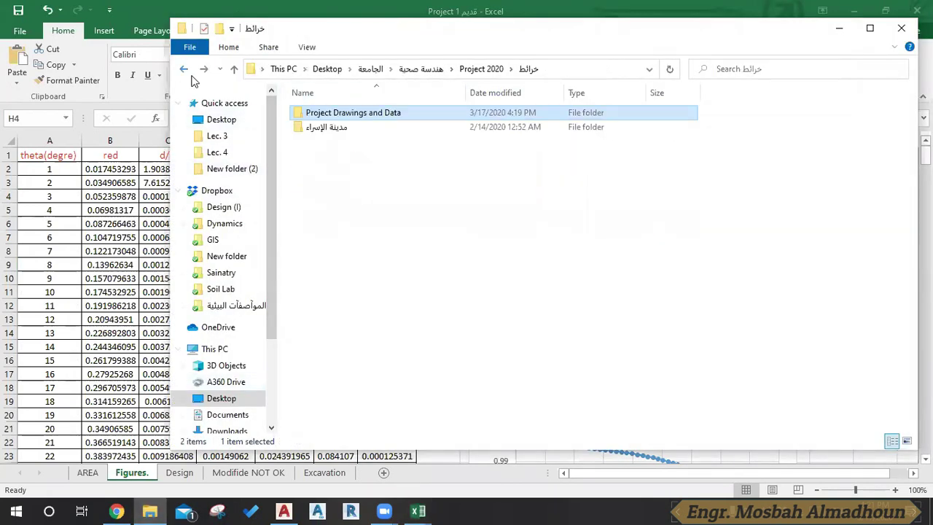
{"action": "left_click", "coordinate": [183, 70]}
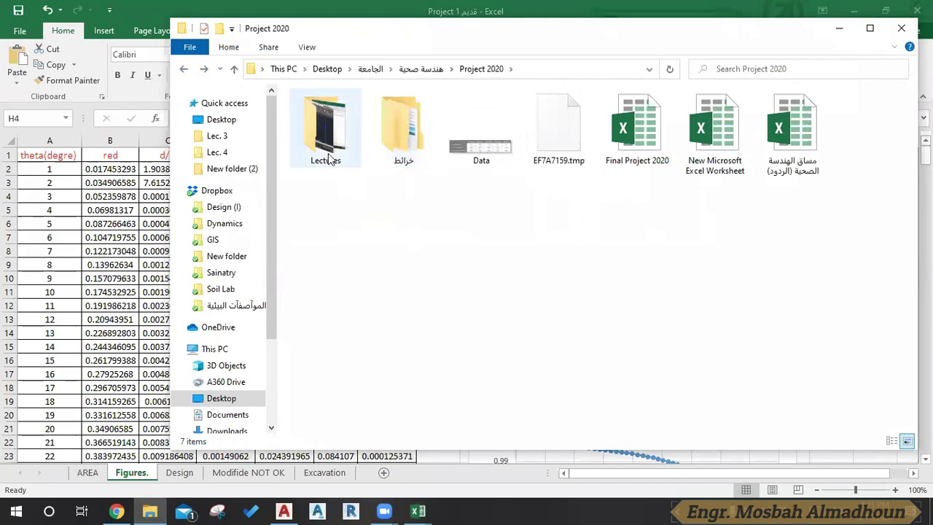
{"action": "left_click", "coordinate": [330, 135]}
{"action": "left_click", "coordinate": [183, 70]}
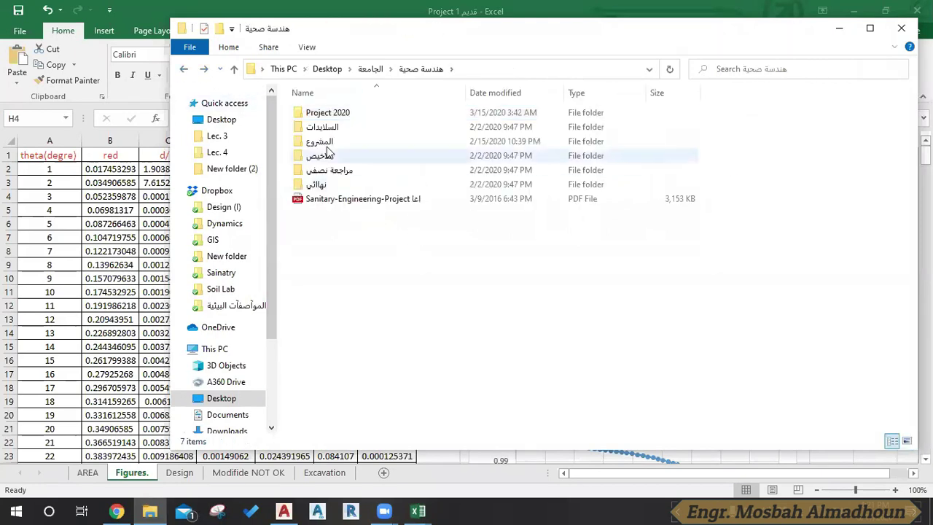
{"action": "double_click", "coordinate": [305, 128]}
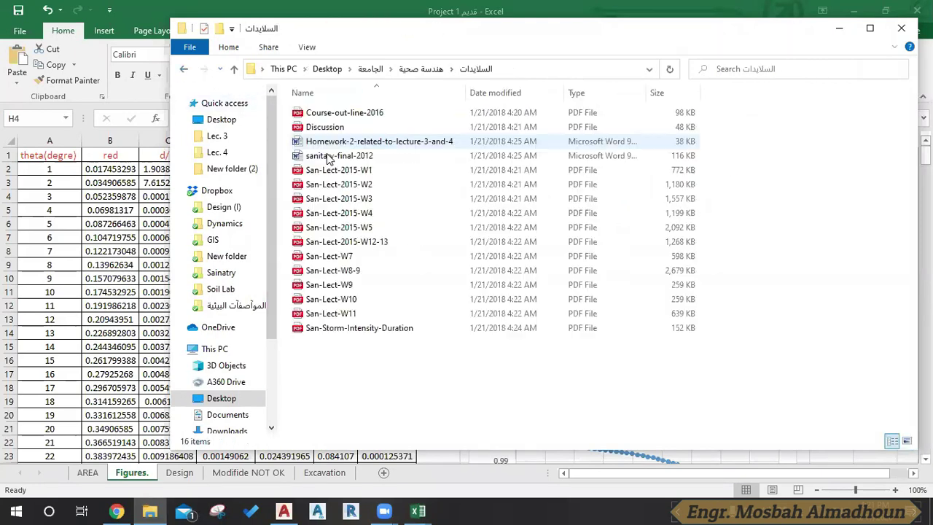
{"action": "left_click", "coordinate": [299, 202]}
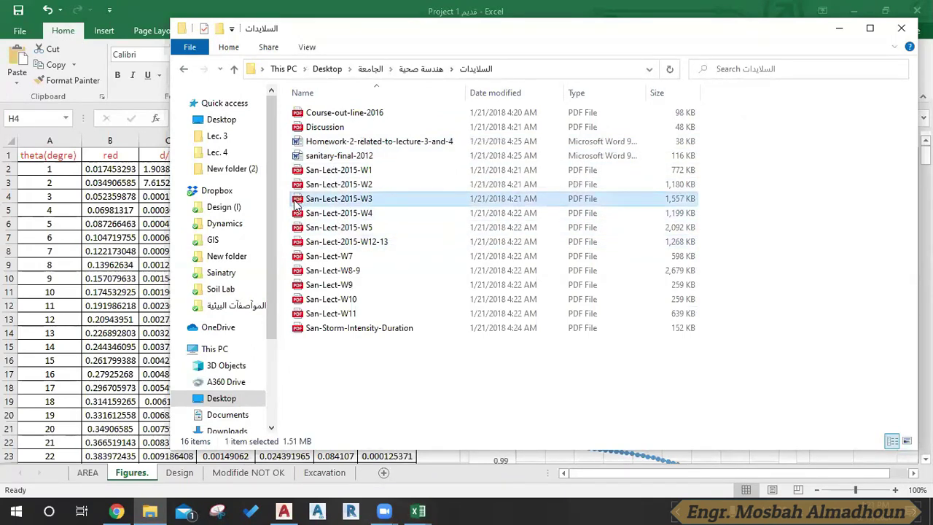
{"action": "double_click", "coordinate": [299, 204]}
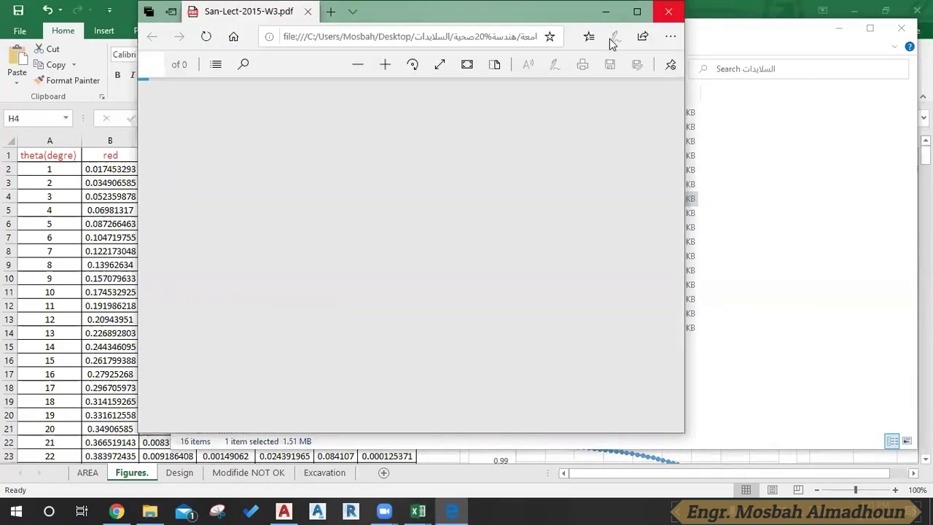
{"action": "scroll", "coordinate": [437, 226], "scroll_direction": "down", "scroll_amount": 1}
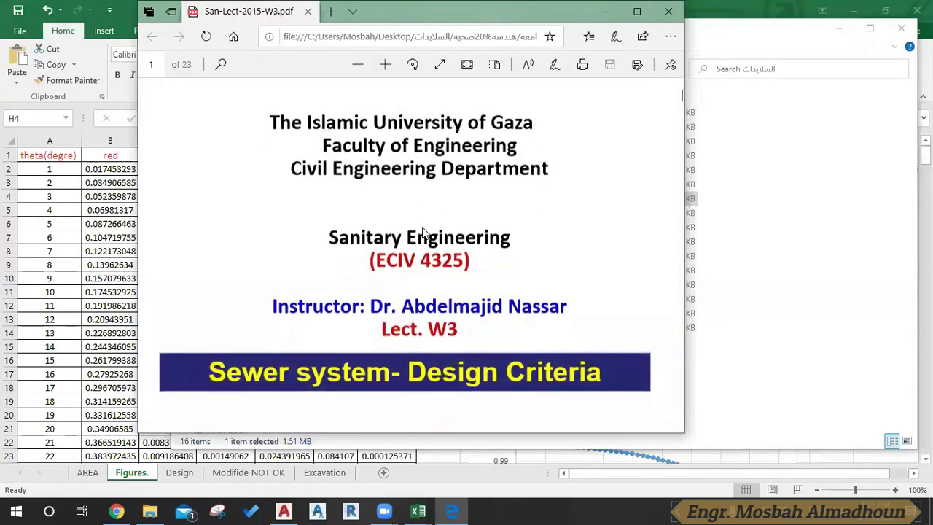
{"action": "scroll", "coordinate": [434, 229], "scroll_direction": "down", "scroll_amount": 5}
{"action": "scroll", "coordinate": [431, 231], "scroll_direction": "down", "scroll_amount": 3}
{"action": "scroll", "coordinate": [431, 233], "scroll_direction": "down", "scroll_amount": 6}
{"action": "scroll", "coordinate": [435, 233], "scroll_direction": "down", "scroll_amount": 6}
{"action": "scroll", "coordinate": [438, 234], "scroll_direction": "down", "scroll_amount": 6}
{"action": "scroll", "coordinate": [440, 234], "scroll_direction": "down", "scroll_amount": 5}
{"action": "scroll", "coordinate": [441, 234], "scroll_direction": "down", "scroll_amount": 6}
{"action": "scroll", "coordinate": [444, 234], "scroll_direction": "down", "scroll_amount": 6}
{"action": "scroll", "coordinate": [446, 234], "scroll_direction": "down", "scroll_amount": 6}
{"action": "scroll", "coordinate": [452, 236], "scroll_direction": "down", "scroll_amount": 6}
{"action": "scroll", "coordinate": [460, 236], "scroll_direction": "down", "scroll_amount": 8}
{"action": "scroll", "coordinate": [481, 229], "scroll_direction": "down", "scroll_amount": 8}
{"action": "scroll", "coordinate": [508, 226], "scroll_direction": "down", "scroll_amount": 8}
{"action": "scroll", "coordinate": [513, 237], "scroll_direction": "down", "scroll_amount": 8}
{"action": "scroll", "coordinate": [514, 240], "scroll_direction": "down", "scroll_amount": 3}
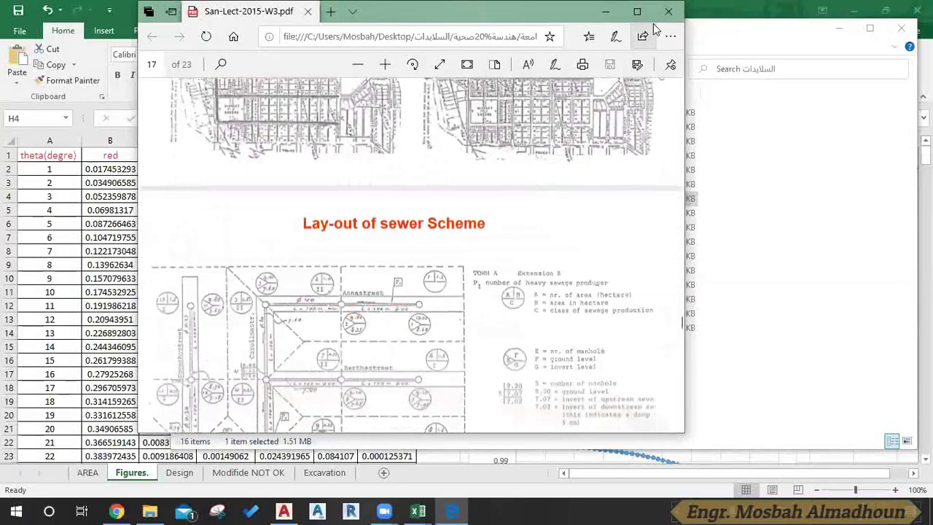
{"action": "left_click", "coordinate": [668, 11]}
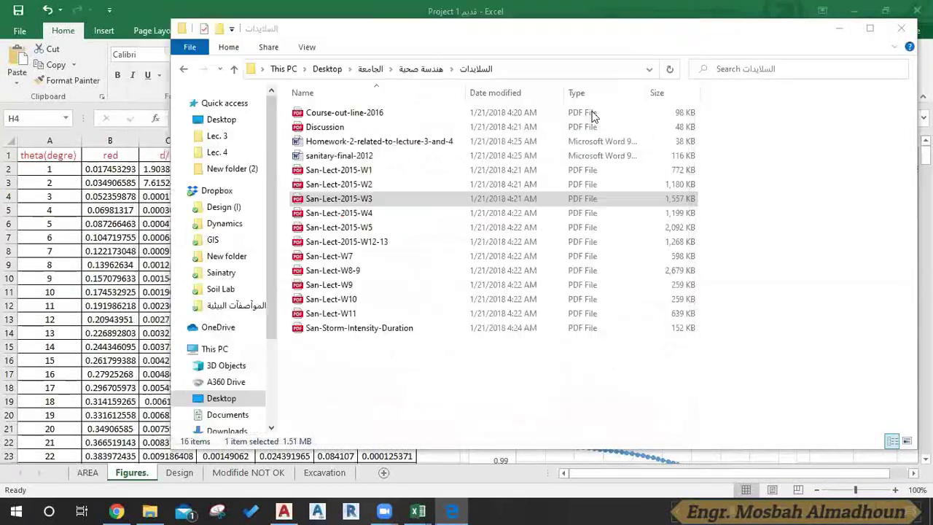
Abandon the W4 PDF, open San-Lect-2015-W2, and maximize the viewer.
{"action": "left_click", "coordinate": [302, 216]}
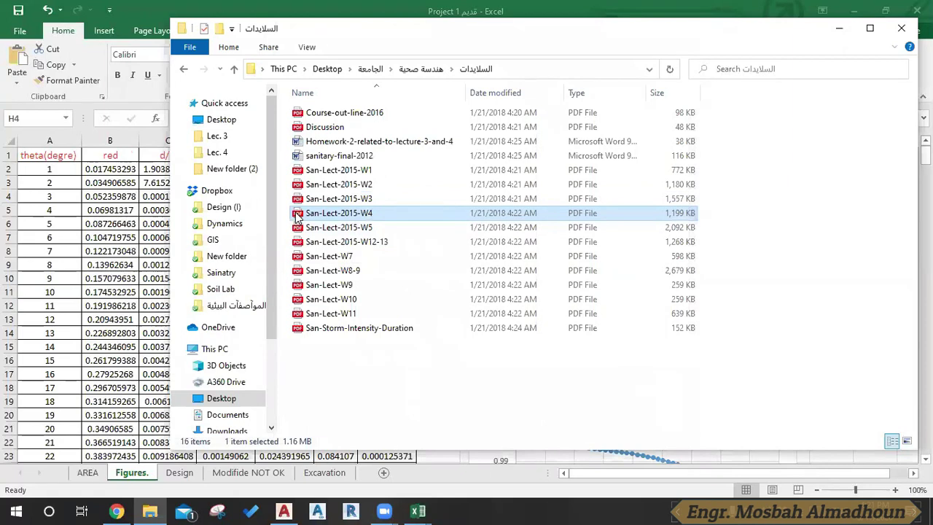
{"action": "double_click", "coordinate": [298, 217]}
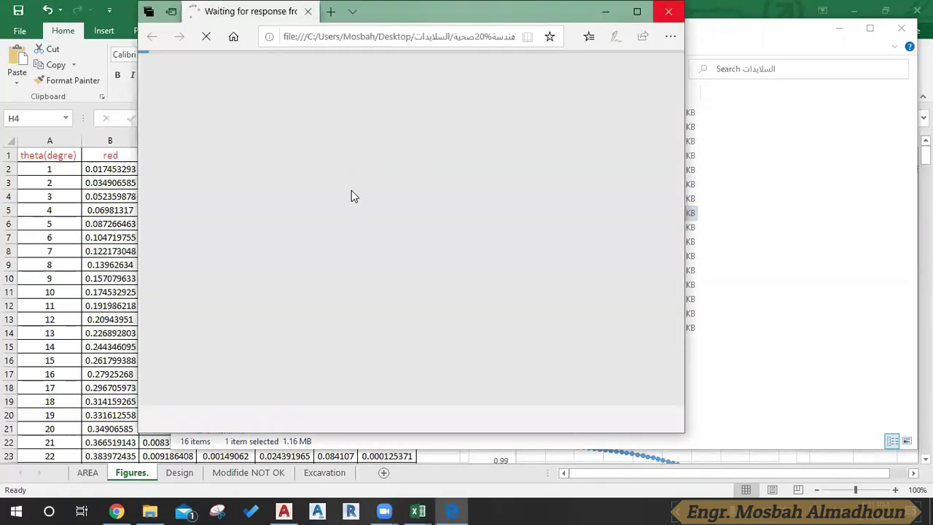
{"action": "key", "text": "alt+F4"}
{"action": "left_click", "coordinate": [306, 185]}
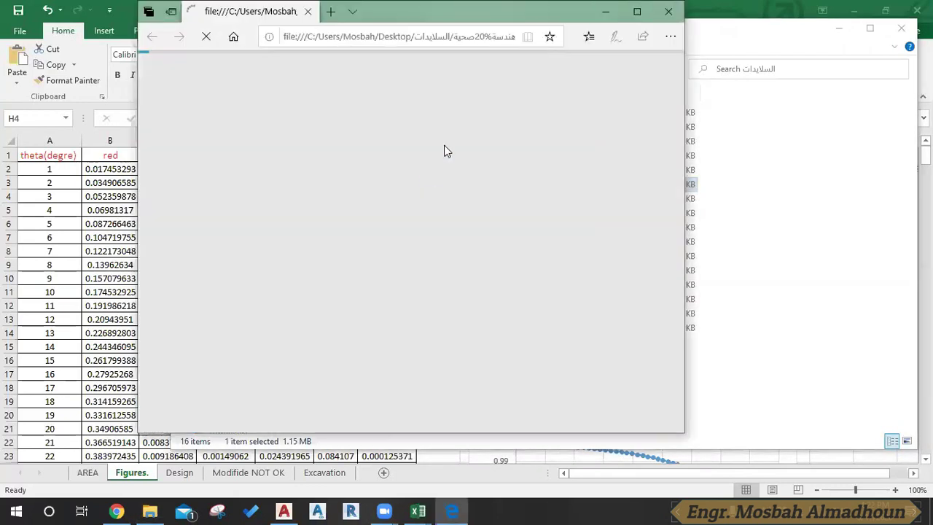
{"action": "left_click", "coordinate": [636, 11]}
Scroll the W2 lecture PDF to page 9's Example 1 partial-flow pipe problem.
{"action": "scroll", "coordinate": [450, 241], "scroll_direction": "down", "scroll_amount": 3}
{"action": "scroll", "coordinate": [450, 242], "scroll_direction": "down", "scroll_amount": 5}
{"action": "scroll", "coordinate": [426, 221], "scroll_direction": "down", "scroll_amount": 5}
{"action": "scroll", "coordinate": [415, 292], "scroll_direction": "down", "scroll_amount": 5}
{"action": "scroll", "coordinate": [412, 251], "scroll_direction": "down", "scroll_amount": 5}
{"action": "scroll", "coordinate": [375, 256], "scroll_direction": "down", "scroll_amount": 2}
{"action": "scroll", "coordinate": [364, 259], "scroll_direction": "down", "scroll_amount": 5}
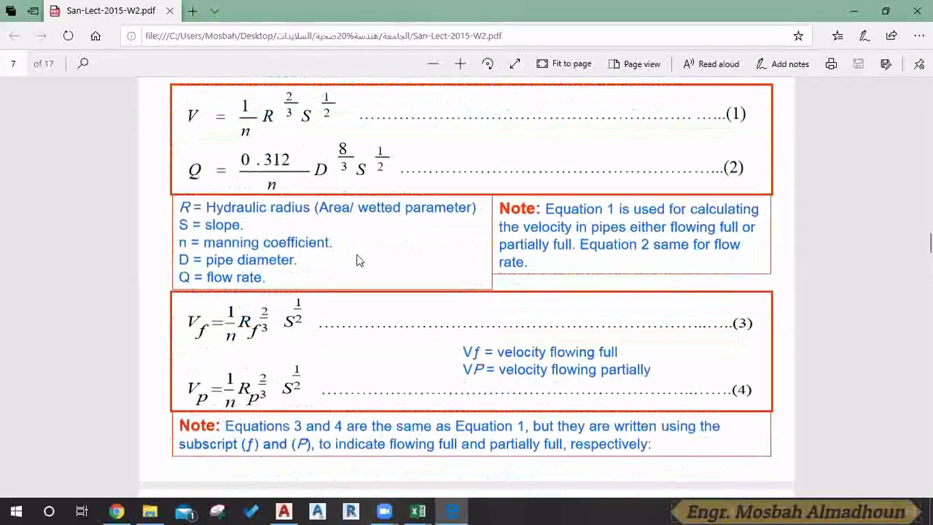
{"action": "scroll", "coordinate": [358, 260], "scroll_direction": "down", "scroll_amount": 2}
{"action": "scroll", "coordinate": [361, 270], "scroll_direction": "up", "scroll_amount": 2}
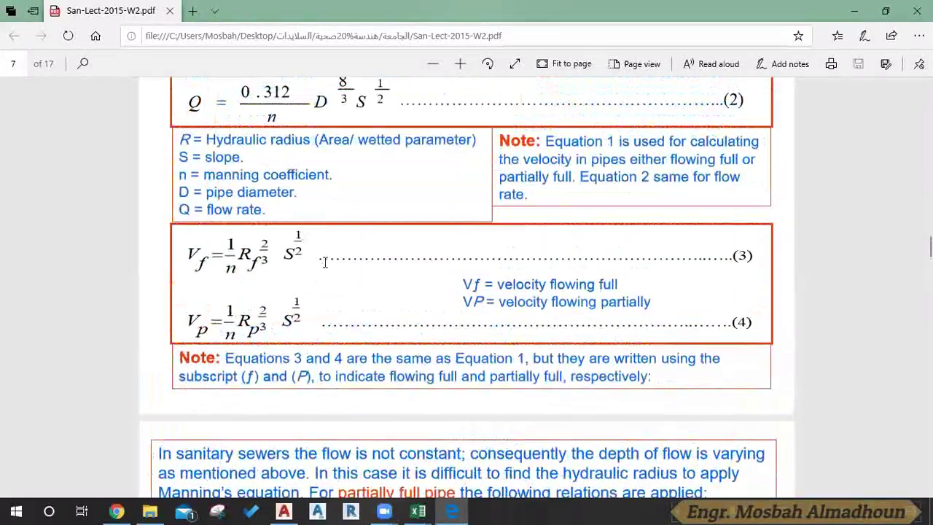
{"action": "scroll", "coordinate": [321, 281], "scroll_direction": "up", "scroll_amount": 2}
{"action": "scroll", "coordinate": [288, 233], "scroll_direction": "down", "scroll_amount": 4}
{"action": "scroll", "coordinate": [292, 229], "scroll_direction": "down", "scroll_amount": 3}
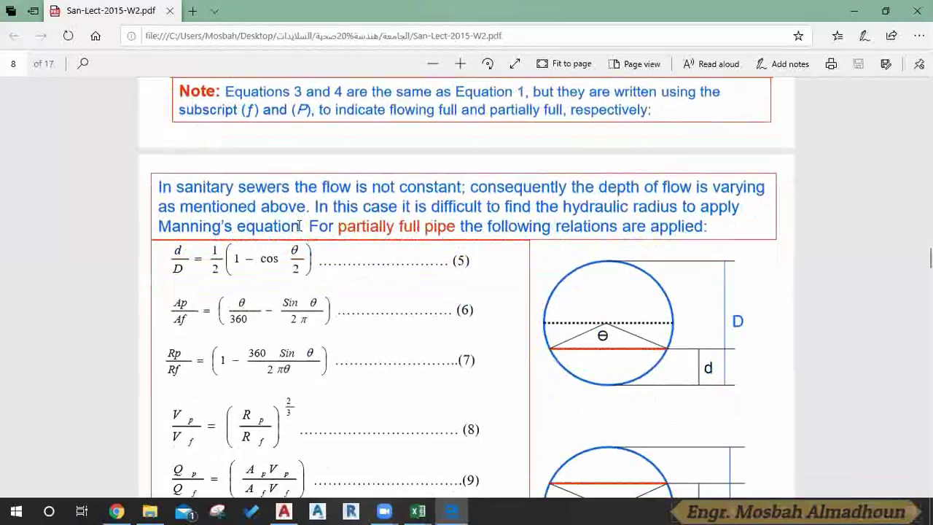
{"action": "scroll", "coordinate": [391, 246], "scroll_direction": "up", "scroll_amount": 3}
{"action": "scroll", "coordinate": [343, 290], "scroll_direction": "up", "scroll_amount": 2}
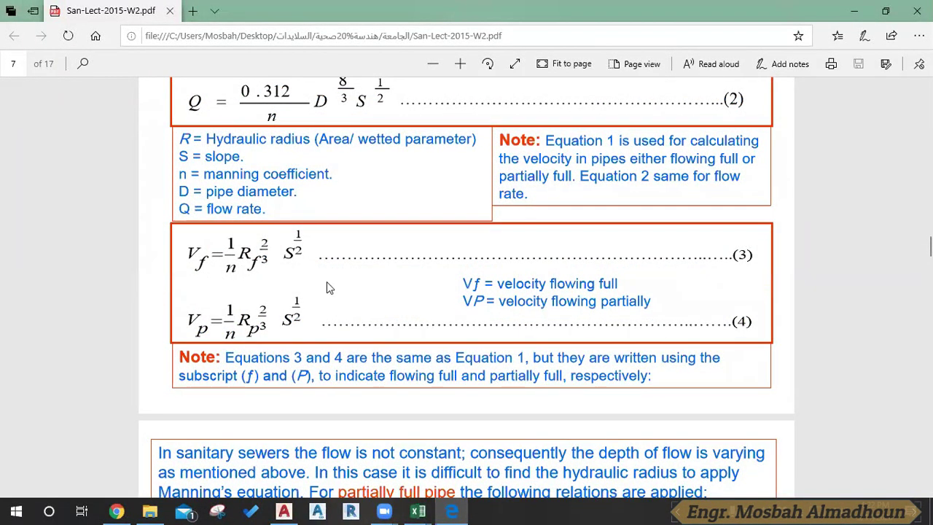
{"action": "scroll", "coordinate": [326, 283], "scroll_direction": "down", "scroll_amount": 1}
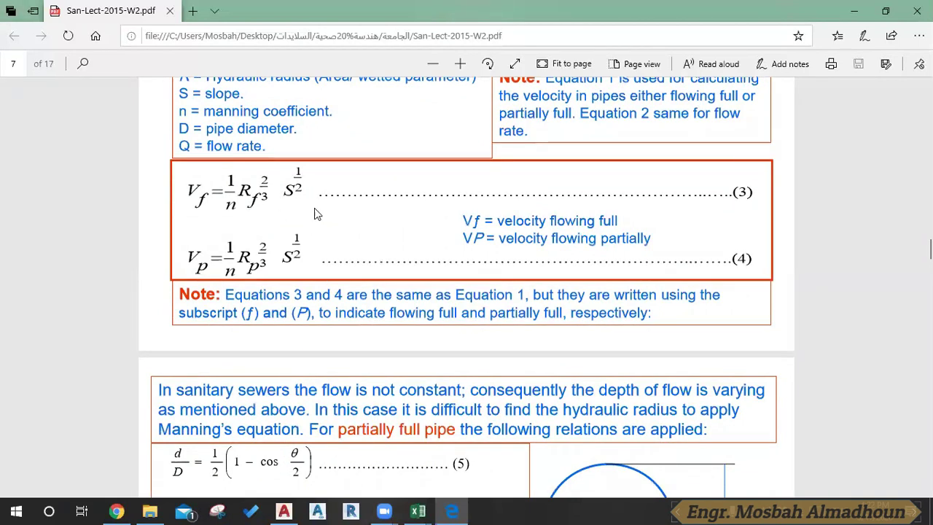
{"action": "scroll", "coordinate": [315, 239], "scroll_direction": "down", "scroll_amount": 3}
{"action": "scroll", "coordinate": [307, 248], "scroll_direction": "down", "scroll_amount": 2}
{"action": "scroll", "coordinate": [296, 256], "scroll_direction": "down", "scroll_amount": 1}
{"action": "scroll", "coordinate": [297, 258], "scroll_direction": "down", "scroll_amount": 6}
{"action": "scroll", "coordinate": [335, 254], "scroll_direction": "down", "scroll_amount": 2}
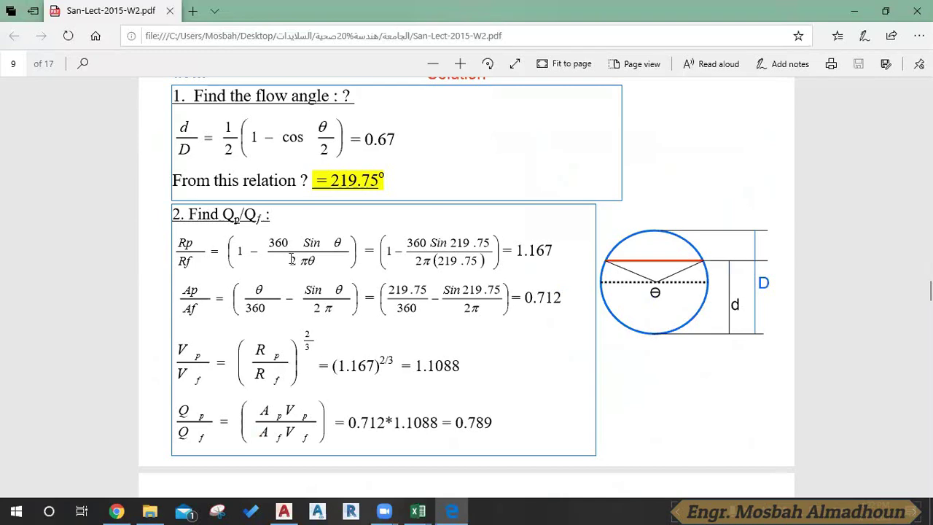
{"action": "scroll", "coordinate": [292, 259], "scroll_direction": "down", "scroll_amount": 1}
{"action": "scroll", "coordinate": [293, 261], "scroll_direction": "down", "scroll_amount": 1}
{"action": "scroll", "coordinate": [295, 261], "scroll_direction": "down", "scroll_amount": 2}
{"action": "scroll", "coordinate": [297, 262], "scroll_direction": "down", "scroll_amount": 3}
{"action": "scroll", "coordinate": [298, 263], "scroll_direction": "down", "scroll_amount": 1}
{"action": "scroll", "coordinate": [306, 266], "scroll_direction": "up", "scroll_amount": 1}
{"action": "scroll", "coordinate": [327, 273], "scroll_direction": "down", "scroll_amount": 2}
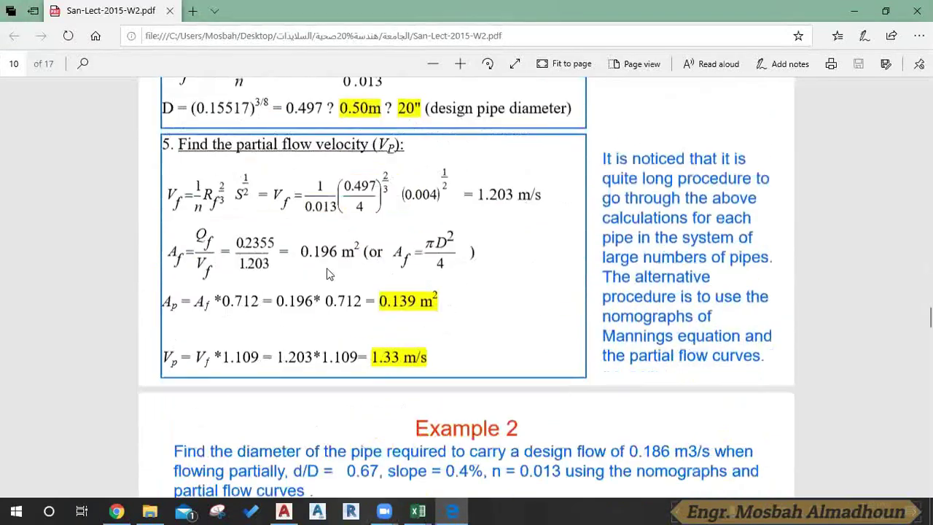
{"action": "scroll", "coordinate": [327, 274], "scroll_direction": "up", "scroll_amount": 1}
{"action": "scroll", "coordinate": [363, 253], "scroll_direction": "up", "scroll_amount": 2}
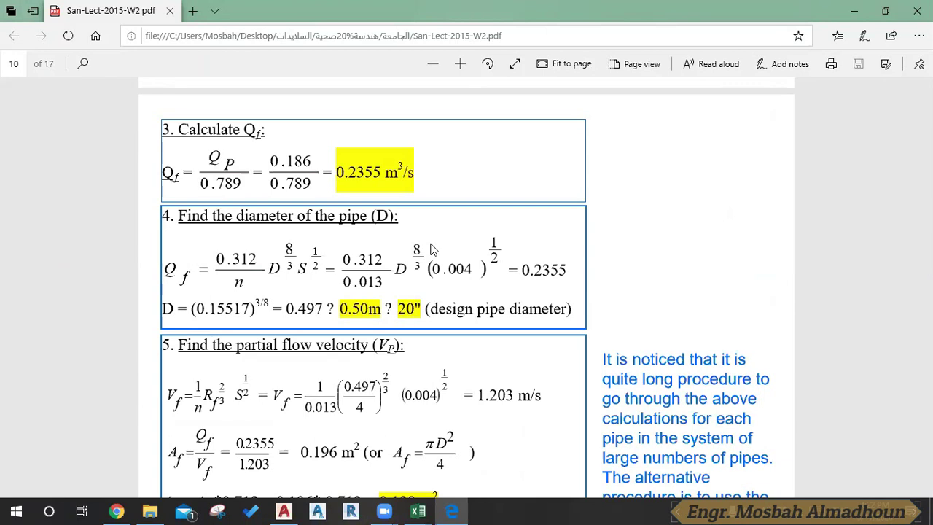
{"action": "scroll", "coordinate": [452, 267], "scroll_direction": "down", "scroll_amount": 1}
{"action": "scroll", "coordinate": [347, 201], "scroll_direction": "up", "scroll_amount": 3}
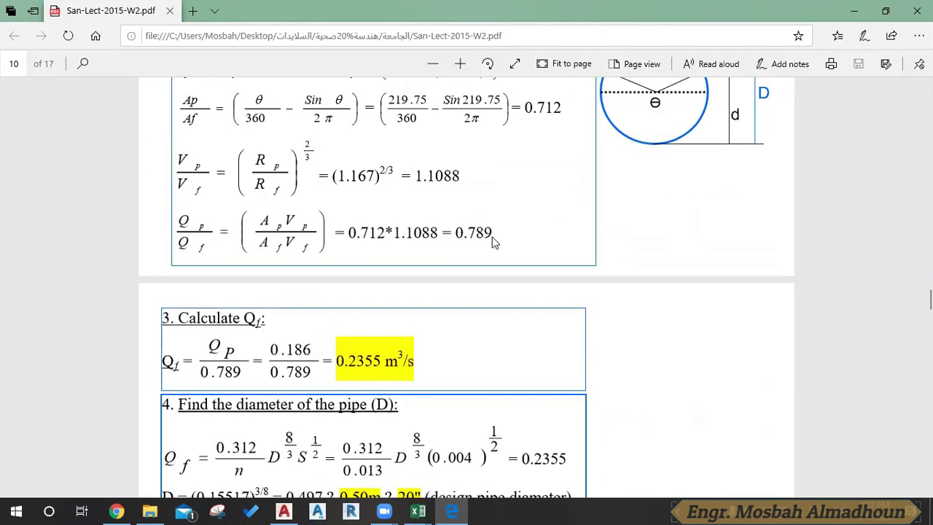
{"action": "scroll", "coordinate": [347, 214], "scroll_direction": "down", "scroll_amount": 2}
{"action": "scroll", "coordinate": [299, 237], "scroll_direction": "up", "scroll_amount": 3}
{"action": "scroll", "coordinate": [299, 238], "scroll_direction": "up", "scroll_amount": 4}
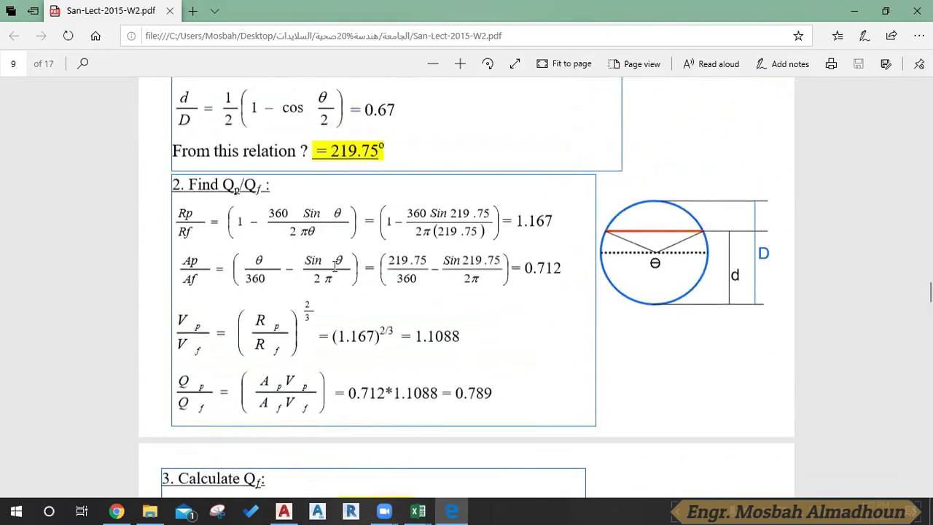
{"action": "scroll", "coordinate": [218, 169], "scroll_direction": "down", "scroll_amount": 1}
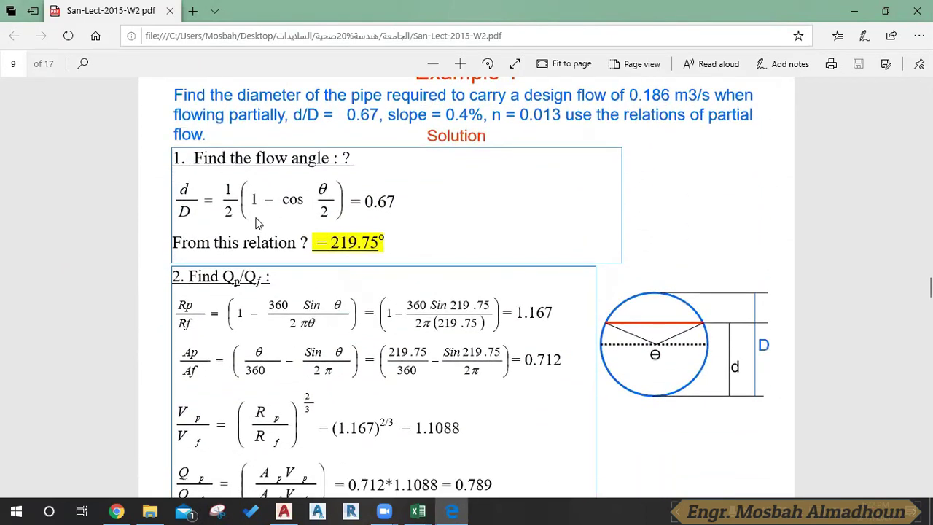
Highlight the flow-angle step, the 0.67 result and the 1 − cos θ/2 term in the solution.
{"action": "left_click_drag", "start_coordinate": [195, 157], "coordinate": [328, 163]}
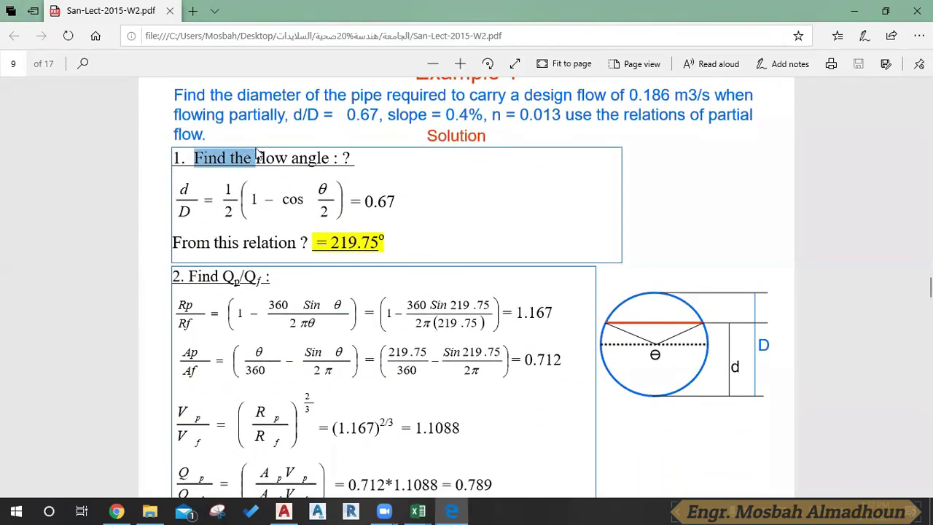
{"action": "scroll", "coordinate": [337, 199], "scroll_direction": "up", "scroll_amount": 2}
{"action": "scroll", "coordinate": [379, 180], "scroll_direction": "down", "scroll_amount": 1}
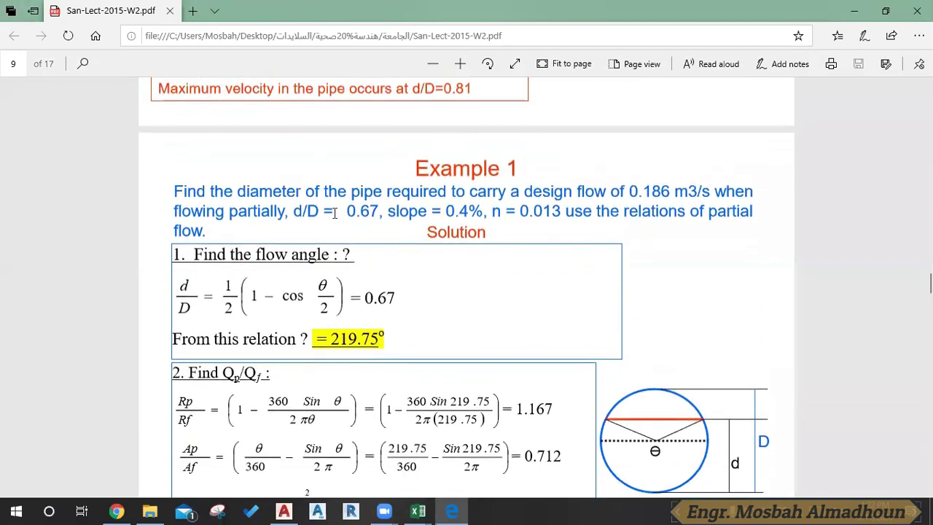
{"action": "mouse_move", "coordinate": [259, 243]}
{"action": "left_mouse_down"}
{"action": "mouse_move", "coordinate": [377, 256]}
{"action": "mouse_move", "coordinate": [368, 266]}
{"action": "left_mouse_up"}
{"action": "left_click", "coordinate": [381, 265]}
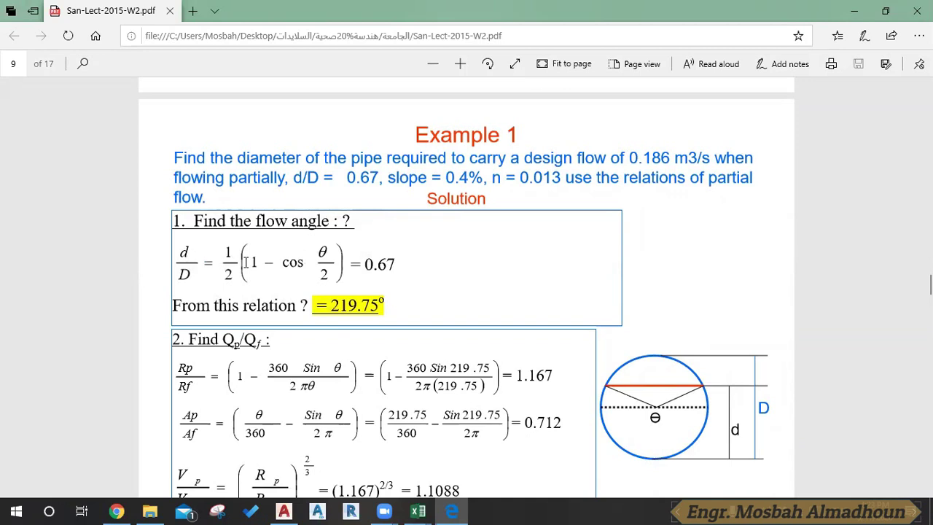
{"action": "left_click_drag", "start_coordinate": [258, 260], "coordinate": [332, 256]}
{"action": "left_click", "coordinate": [334, 256]}
Highlight d/D = 0.67 and the 0.4% slope in the Example 1 problem statement.
{"action": "mouse_move", "coordinate": [373, 177]}
{"action": "left_mouse_down"}
{"action": "mouse_move", "coordinate": [293, 181]}
{"action": "mouse_move", "coordinate": [379, 172]}
{"action": "left_mouse_up"}
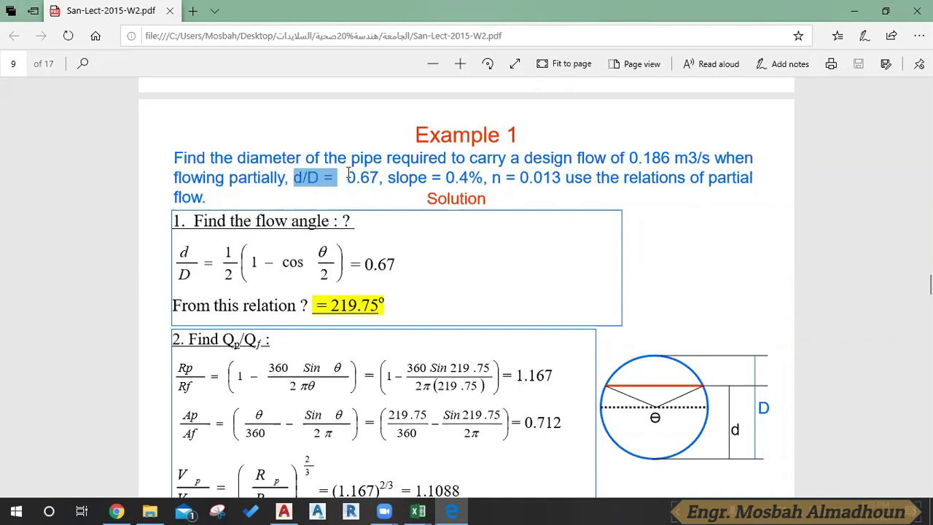
{"action": "left_click", "coordinate": [370, 175]}
{"action": "left_click_drag", "start_coordinate": [377, 178], "coordinate": [319, 177]}
{"action": "left_click", "coordinate": [360, 162]}
{"action": "left_click_drag", "start_coordinate": [450, 178], "coordinate": [461, 178]}
{"action": "left_click", "coordinate": [464, 177]}
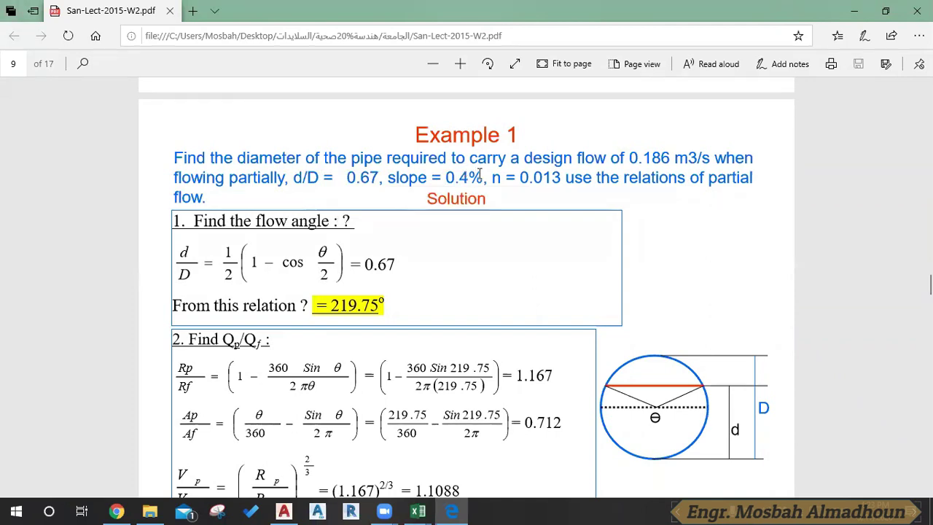
{"action": "left_click_drag", "start_coordinate": [480, 172], "coordinate": [318, 181]}
{"action": "left_click", "coordinate": [372, 180]}
Select 0.67, D and d individually, then the whole d/D = 0.67 expression.
{"action": "double_click", "coordinate": [363, 175]}
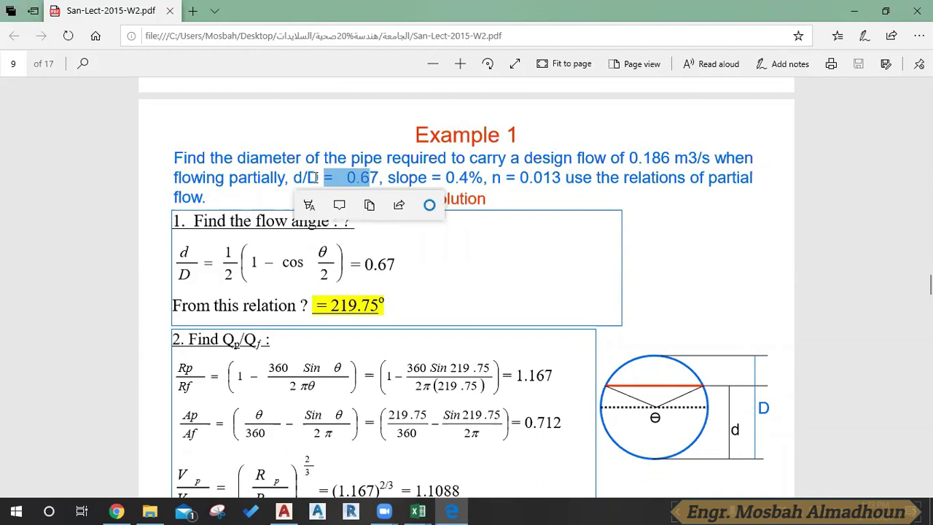
{"action": "left_click", "coordinate": [400, 180]}
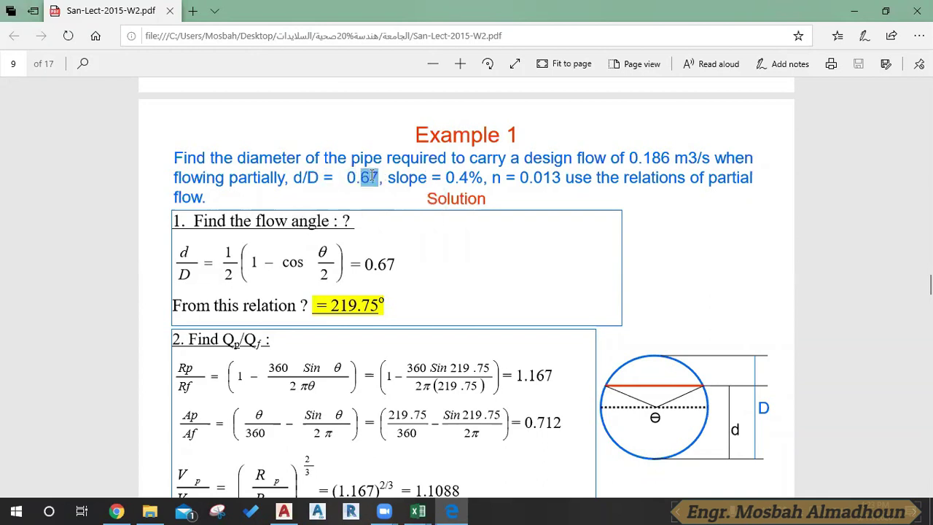
{"action": "double_click", "coordinate": [314, 177]}
{"action": "left_click", "coordinate": [287, 177]}
{"action": "double_click", "coordinate": [297, 177]}
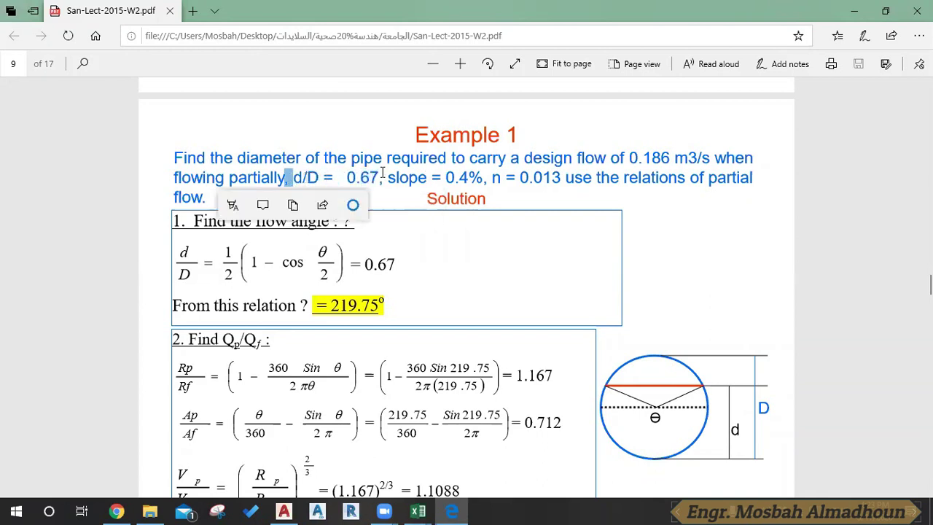
{"action": "left_click", "coordinate": [450, 175]}
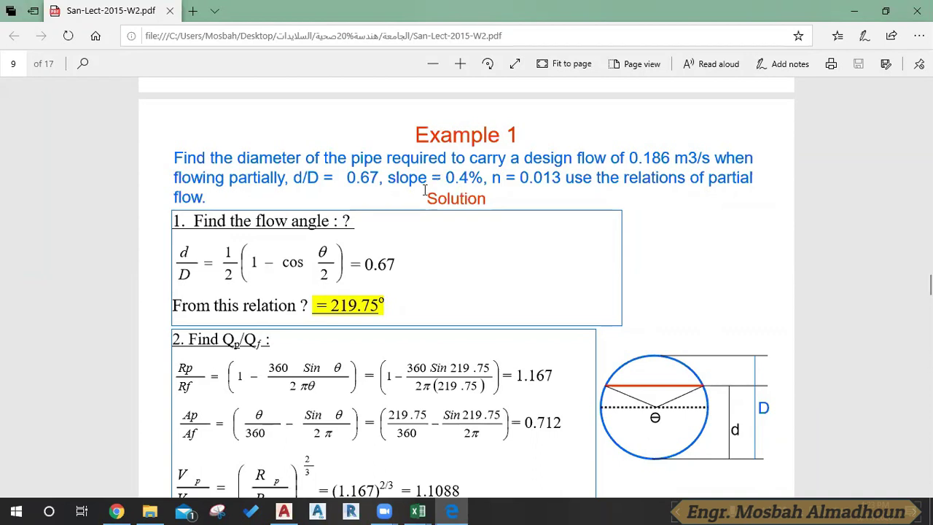
{"action": "double_click", "coordinate": [363, 177]}
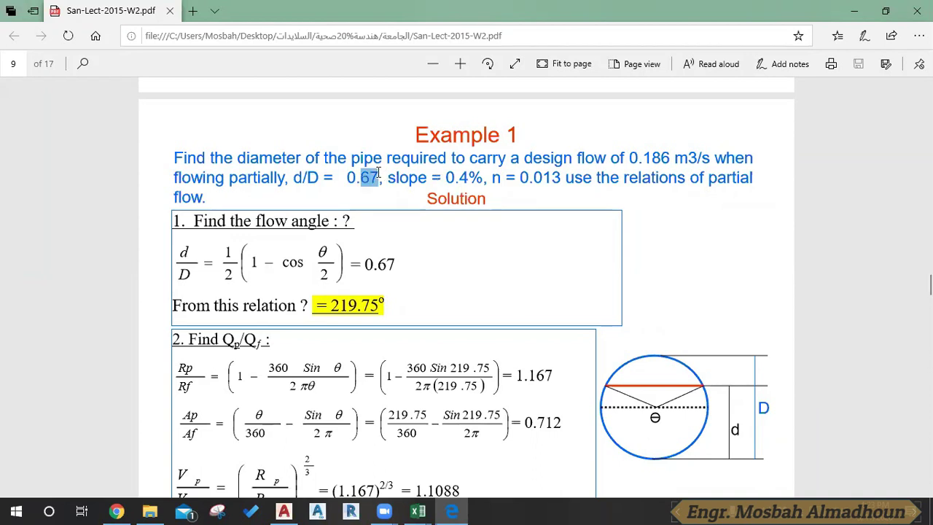
{"action": "double_click", "coordinate": [298, 177]}
{"action": "left_click_drag", "start_coordinate": [298, 177], "coordinate": [378, 179]}
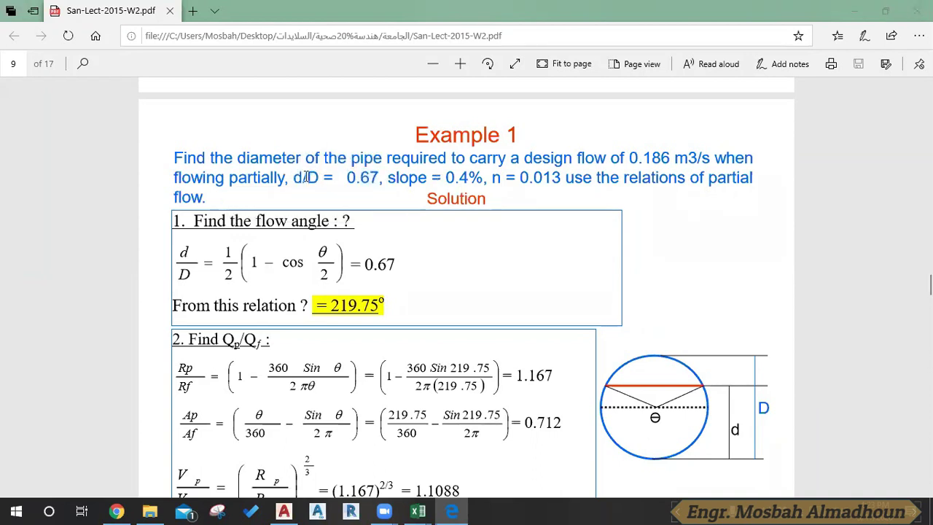
{"action": "left_click", "coordinate": [344, 165]}
Scroll through the partial flow curve charts and tables, then back to Example 2 on page 11.
{"action": "scroll", "coordinate": [344, 165], "scroll_direction": "down", "scroll_amount": 4}
{"action": "scroll", "coordinate": [385, 167], "scroll_direction": "down", "scroll_amount": 5}
{"action": "scroll", "coordinate": [387, 167], "scroll_direction": "down", "scroll_amount": 3}
{"action": "scroll", "coordinate": [363, 180], "scroll_direction": "down", "scroll_amount": 3}
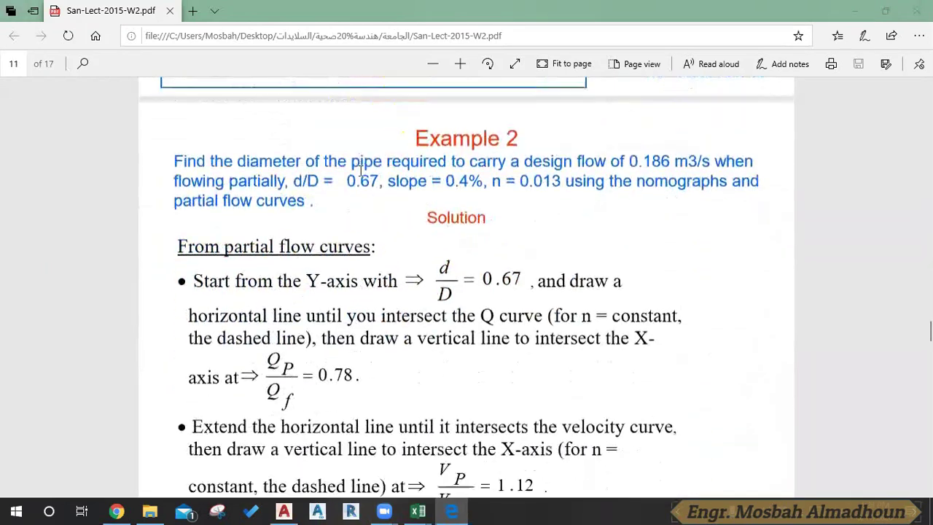
{"action": "scroll", "coordinate": [345, 164], "scroll_direction": "down", "scroll_amount": 2}
{"action": "scroll", "coordinate": [348, 167], "scroll_direction": "down", "scroll_amount": 4}
{"action": "scroll", "coordinate": [358, 163], "scroll_direction": "down", "scroll_amount": 5}
{"action": "scroll", "coordinate": [365, 168], "scroll_direction": "down", "scroll_amount": 4}
{"action": "scroll", "coordinate": [379, 191], "scroll_direction": "down", "scroll_amount": 5}
{"action": "scroll", "coordinate": [378, 192], "scroll_direction": "down", "scroll_amount": 5}
{"action": "scroll", "coordinate": [383, 193], "scroll_direction": "down", "scroll_amount": 5}
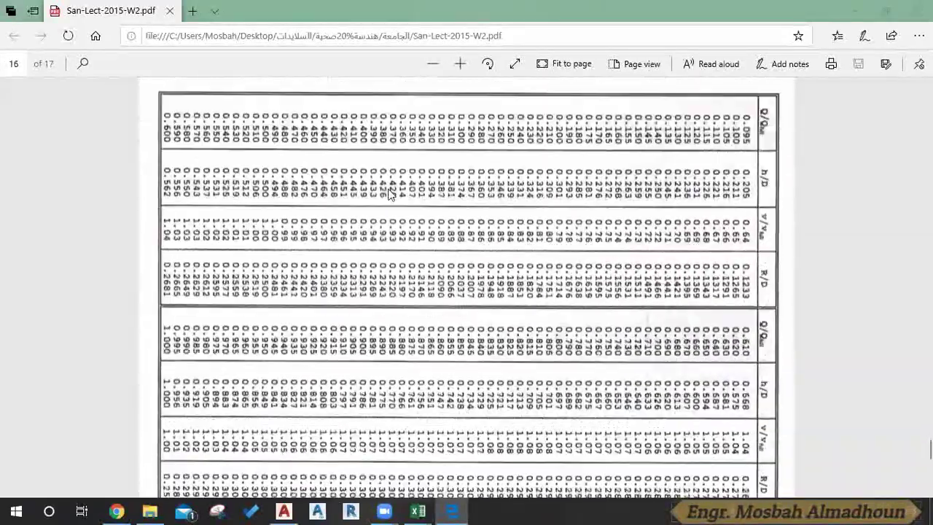
{"action": "scroll", "coordinate": [389, 195], "scroll_direction": "up", "scroll_amount": 9}
{"action": "scroll", "coordinate": [382, 188], "scroll_direction": "up", "scroll_amount": 5}
{"action": "scroll", "coordinate": [389, 194], "scroll_direction": "up", "scroll_amount": 5}
{"action": "scroll", "coordinate": [386, 179], "scroll_direction": "up", "scroll_amount": 4}
{"action": "scroll", "coordinate": [349, 263], "scroll_direction": "up", "scroll_amount": 5}
{"action": "scroll", "coordinate": [348, 262], "scroll_direction": "up", "scroll_amount": 5}
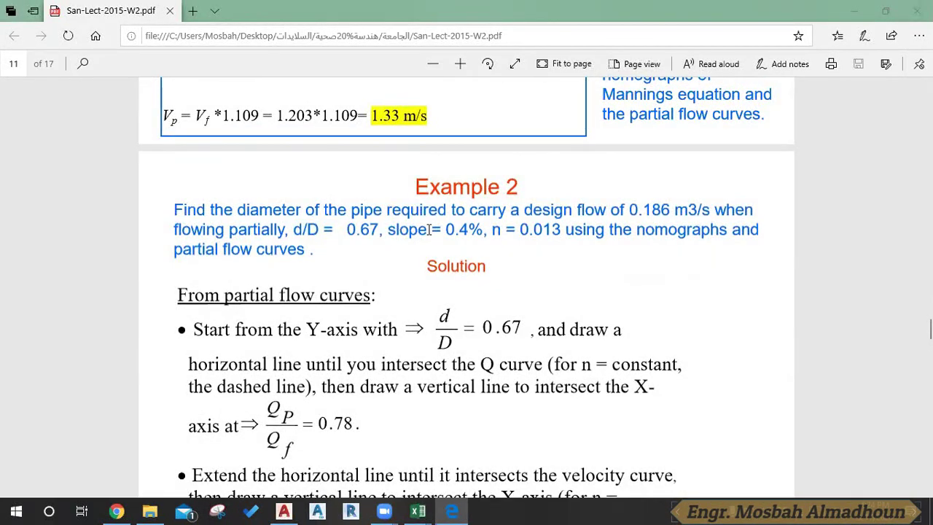
Highlight the 0.4% slope value and the d/D term in Example 2's first bullet.
{"action": "left_click_drag", "start_coordinate": [455, 230], "coordinate": [477, 229]}
{"action": "left_click", "coordinate": [481, 229]}
{"action": "left_click_drag", "start_coordinate": [428, 323], "coordinate": [442, 322]}
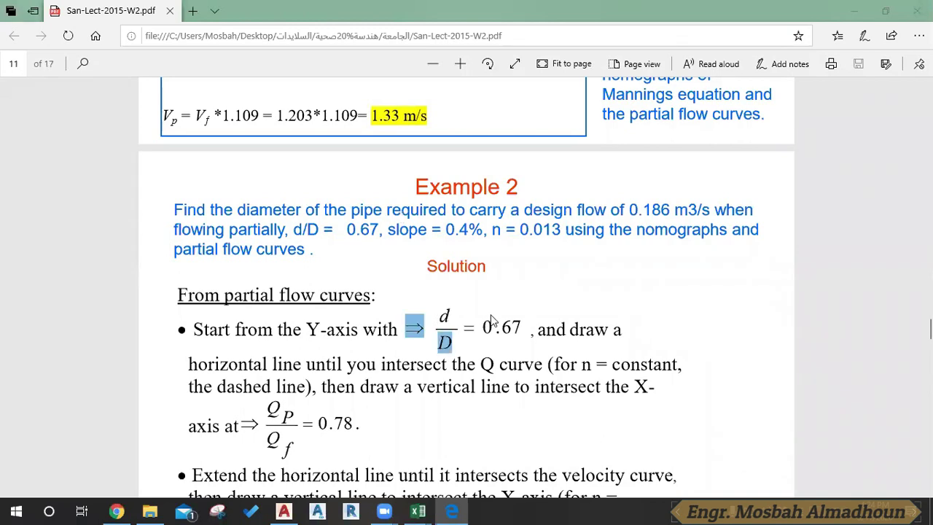
{"action": "left_click", "coordinate": [501, 274]}
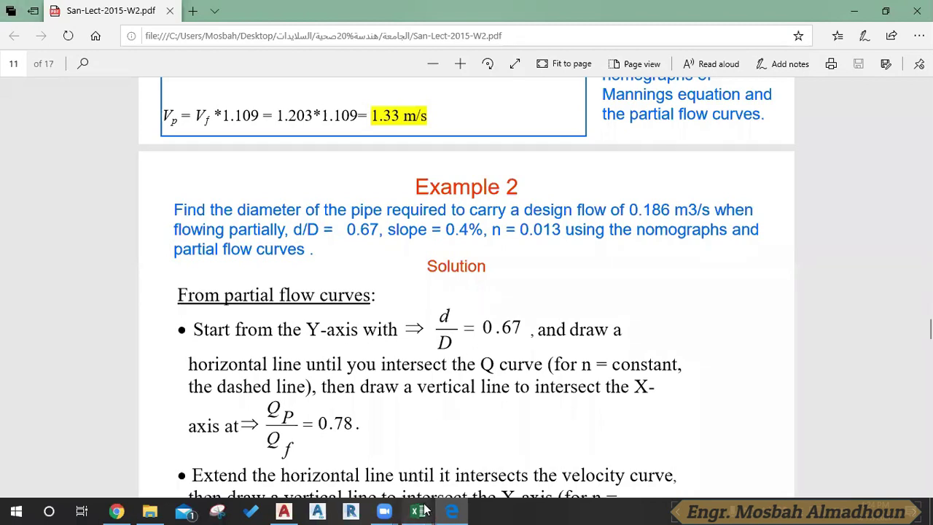
Bring up Project 1's Design sheet and check pipe P1's peak factor formula.
{"action": "mouse_move", "coordinate": [418, 511]}
{"action": "left_click", "coordinate": [470, 469]}
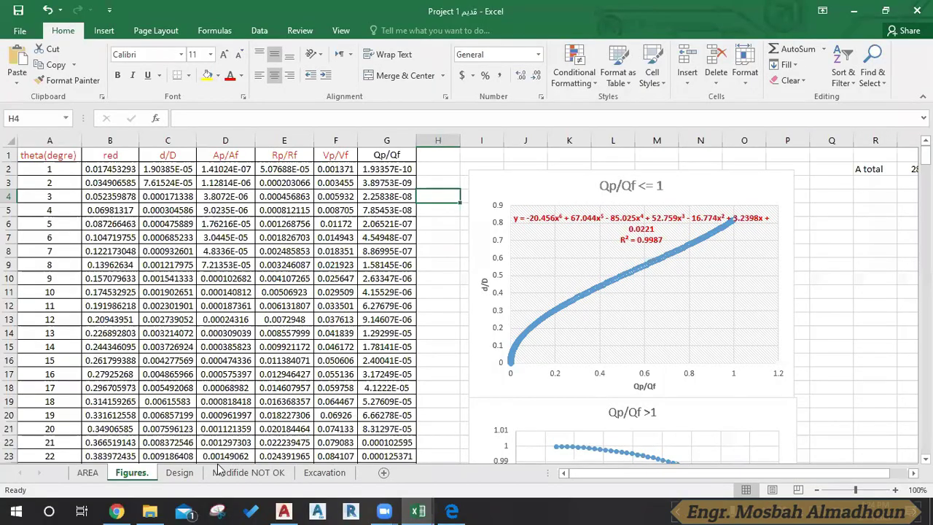
{"action": "left_click", "coordinate": [182, 473]}
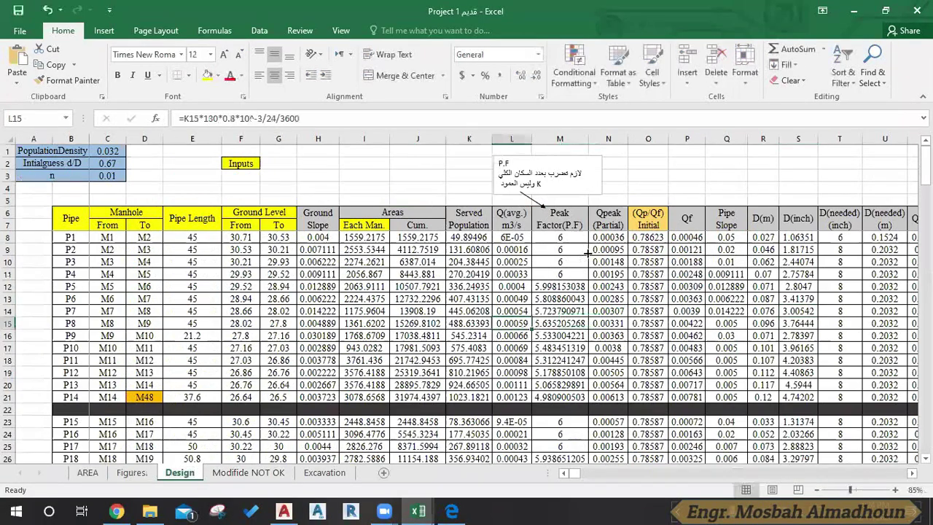
{"action": "left_click_drag", "start_coordinate": [560, 238], "coordinate": [560, 398]}
{"action": "left_click", "coordinate": [560, 238]}
Step through P1's area, cumulative area, initial Qp/Qf, Qf and D(m) cells.
{"action": "key", "text": "Left"}
{"action": "key", "text": "Left"}
{"action": "key", "text": "Left"}
{"action": "key", "text": "Left"}
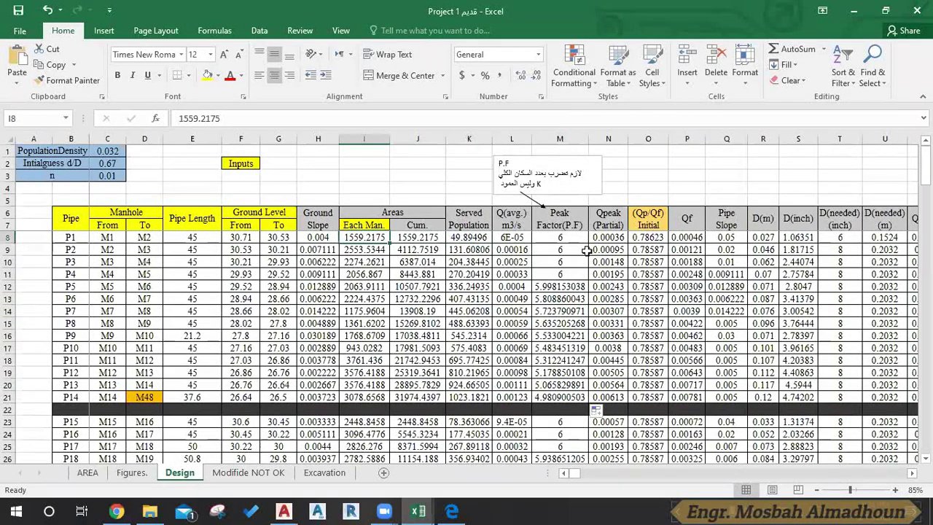
{"action": "key", "text": "Up"}
{"action": "key", "text": "Up"}
{"action": "key", "text": "Down"}
{"action": "key", "text": "Up"}
{"action": "key", "text": "Down"}
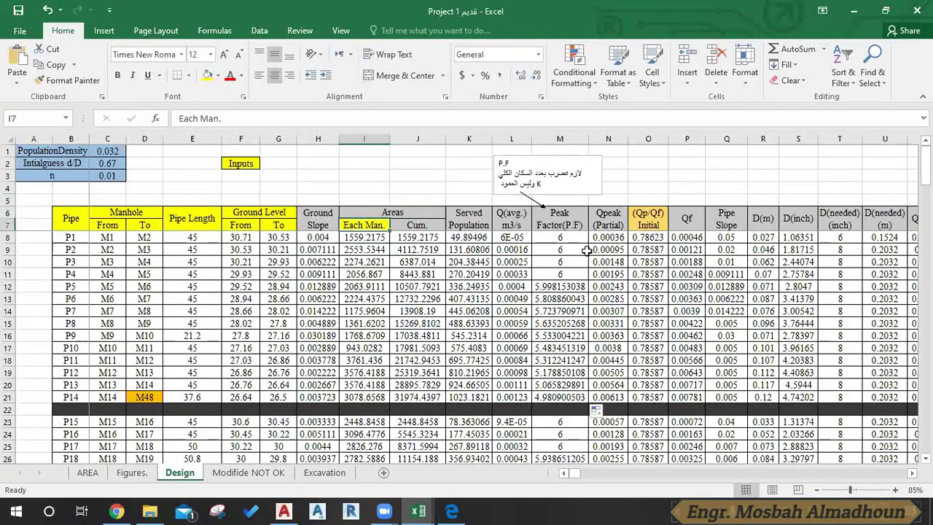
{"action": "key", "text": "Right"}
{"action": "key", "text": "Right"}
{"action": "key", "text": "Right"}
{"action": "key", "text": "Right"}
{"action": "key", "text": "Right"}
{"action": "key", "text": "Right"}
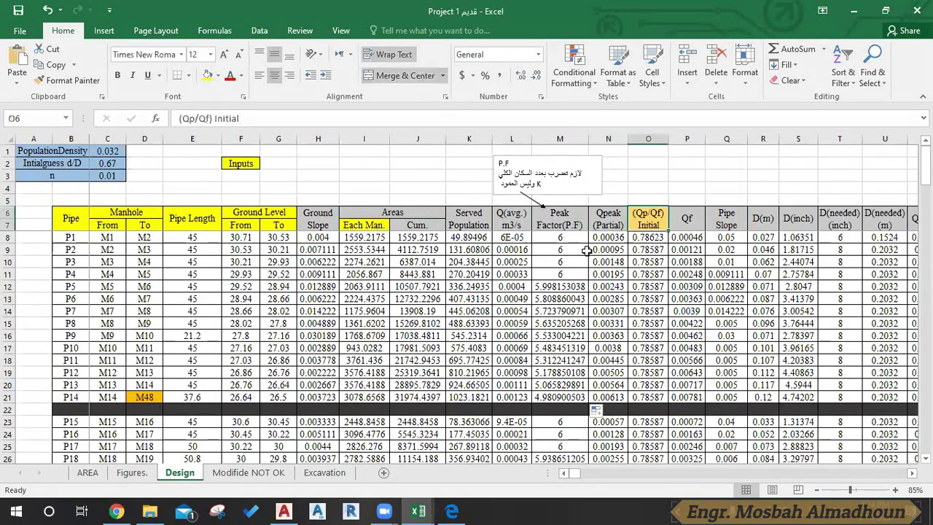
{"action": "key", "text": "Down"}
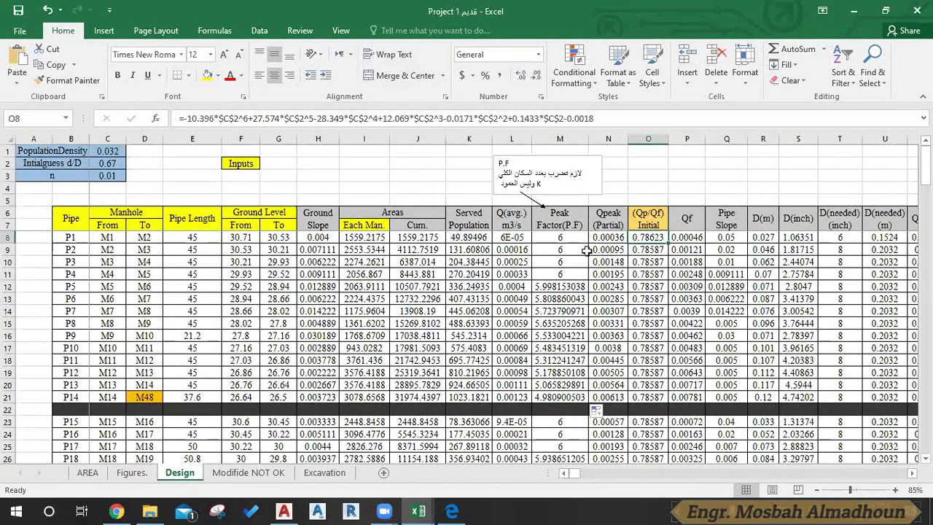
{"action": "key", "text": "Right"}
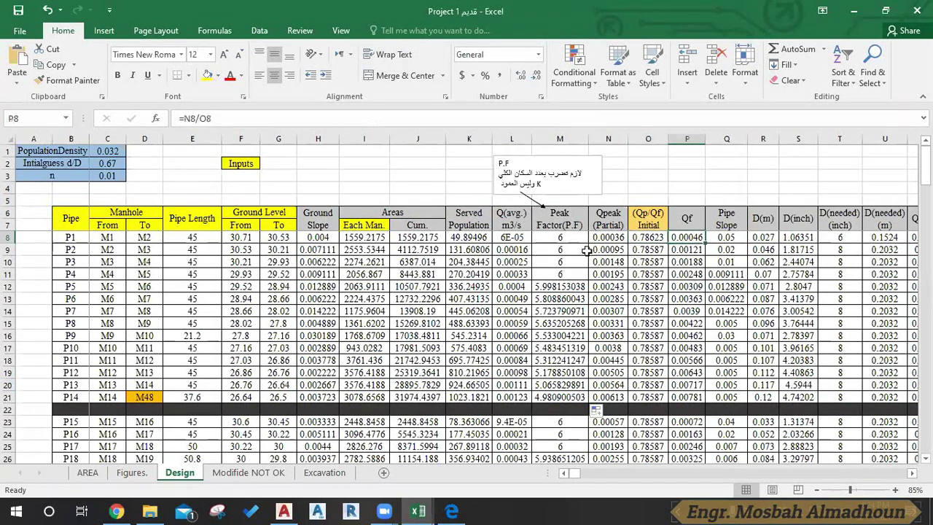
{"action": "key", "text": "Right"}
{"action": "key", "text": "Right"}
{"action": "key", "text": "Right"}
{"action": "key", "text": "Left"}
{"action": "key", "text": "Left"}
{"action": "key", "text": "Right"}
{"action": "key", "text": "Right"}
{"action": "key", "text": "Right"}
{"action": "key", "text": "Right"}
{"action": "key", "text": "Right"}
{"action": "key", "text": "Right"}
{"action": "key", "text": "Right"}
{"action": "key", "text": "Right"}
{"action": "key", "text": "Right"}
{"action": "key", "text": "Right"}
{"action": "key", "text": "Right"}
{"action": "key", "text": "Right"}
{"action": "key", "text": "Left"}
{"action": "key", "text": "Left"}
{"action": "key", "text": "Left"}
{"action": "key", "text": "Left"}
{"action": "key", "text": "Left"}
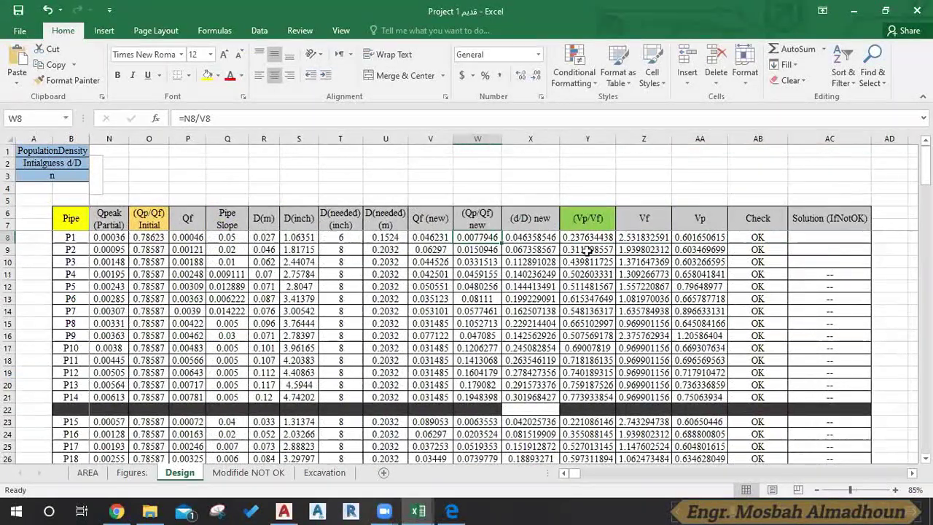
Review the (Qp/Qf) new formula in W8, leaving it unchanged, and compare neighbouring headers.
{"action": "left_click", "coordinate": [252, 118]}
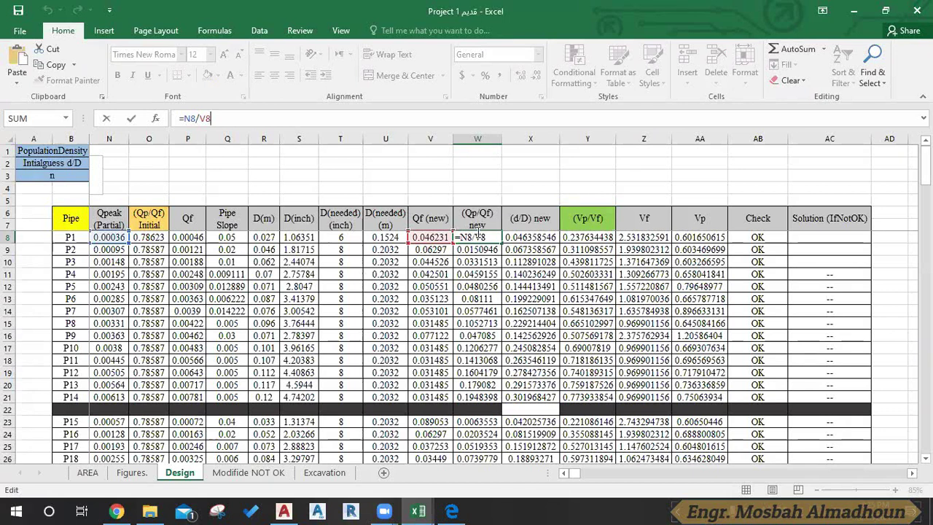
{"action": "key", "text": "ctrl+Return"}
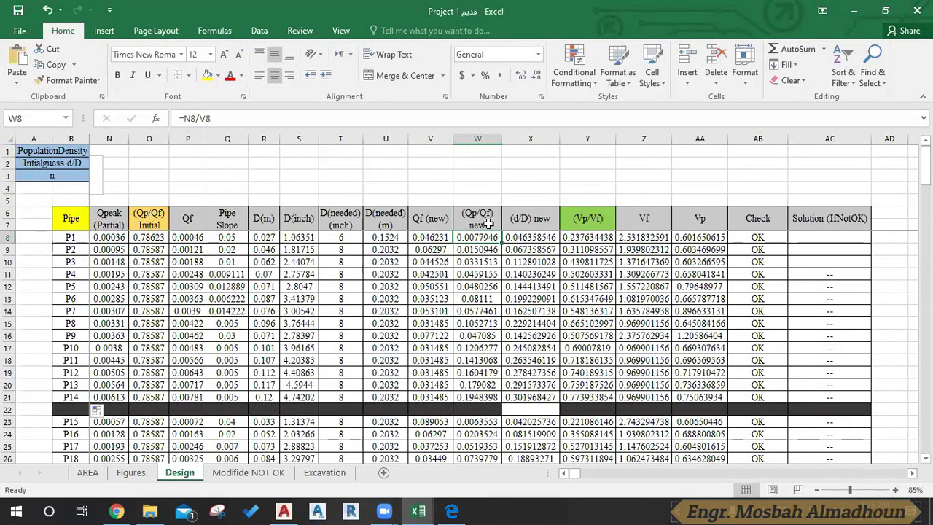
{"action": "left_click", "coordinate": [538, 218]}
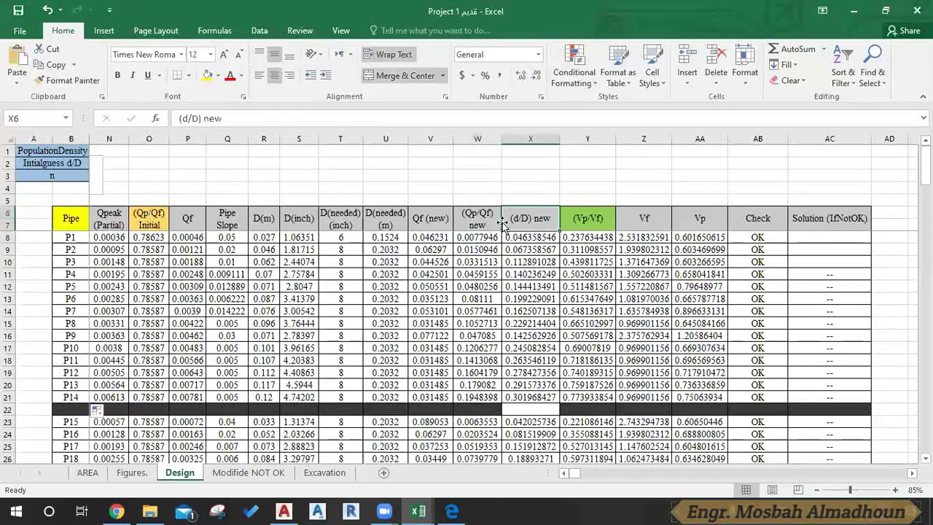
{"action": "left_click", "coordinate": [483, 219]}
{"action": "left_click", "coordinate": [549, 218]}
Inspect P1's (d/D) new IF formula and the Vp/Vf, Vf and Vp columns.
{"action": "left_click", "coordinate": [528, 238]}
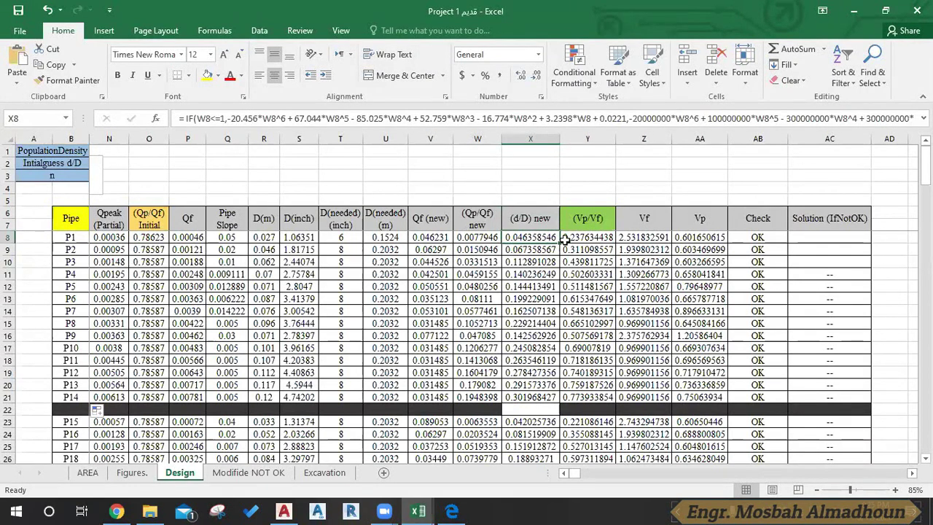
{"action": "left_click", "coordinate": [523, 218]}
{"action": "left_click", "coordinate": [584, 217]}
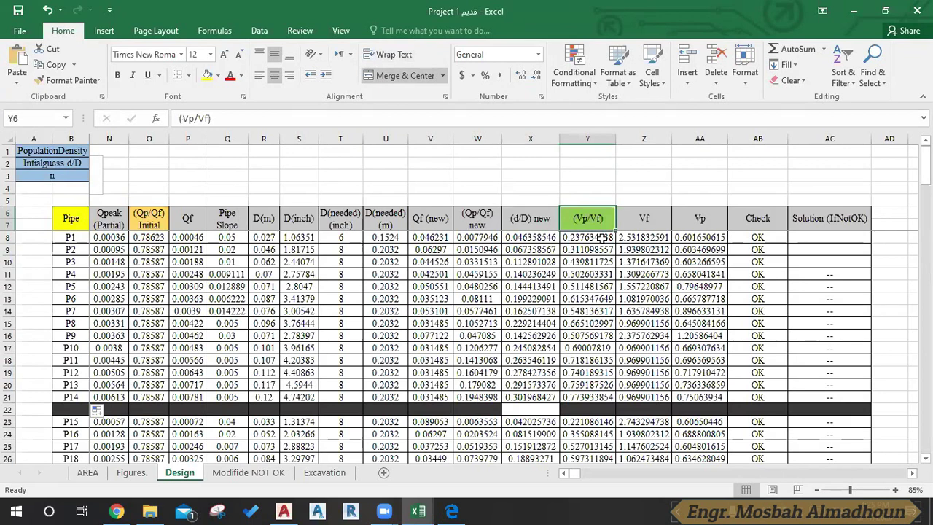
{"action": "left_click", "coordinate": [645, 217]}
{"action": "left_click", "coordinate": [700, 218]}
{"action": "left_click", "coordinate": [701, 237]}
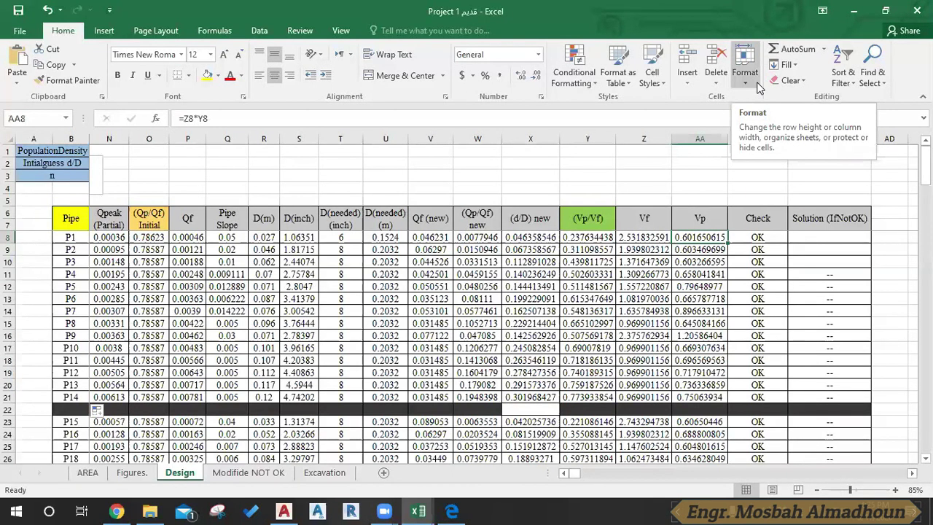
Check P1's Qf (new) formula in V8 against D(needed) in U8 and slope 0.05 in Q8.
{"action": "left_click", "coordinate": [442, 238]}
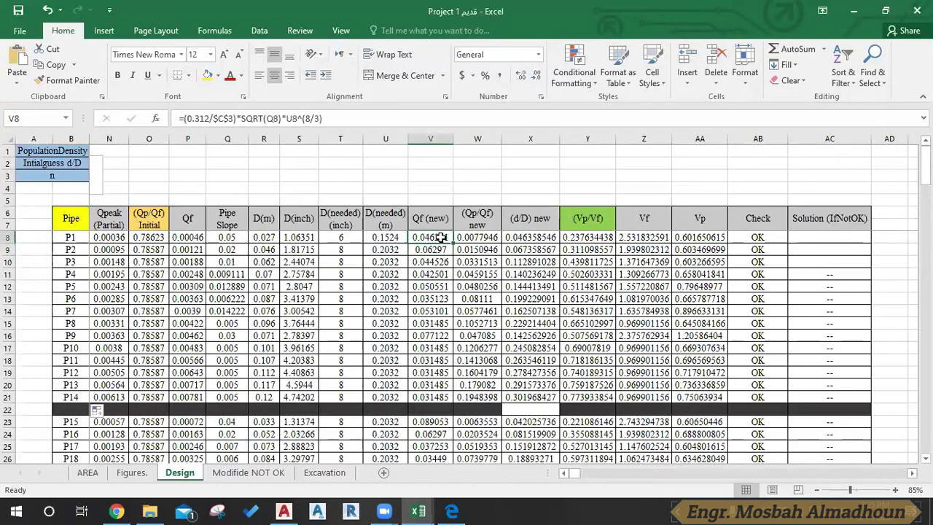
{"action": "key", "text": "Left"}
{"action": "key", "text": "Right"}
{"action": "key", "text": "Left"}
{"action": "key", "text": "Right"}
{"action": "key", "text": "Left"}
{"action": "key", "text": "Right"}
{"action": "key", "text": "Left"}
{"action": "key", "text": "Left"}
{"action": "key", "text": "Left"}
{"action": "key", "text": "Left"}
{"action": "key", "text": "Left"}
{"action": "key", "text": "Left"}
{"action": "key", "text": "Left"}
{"action": "key", "text": "Left"}
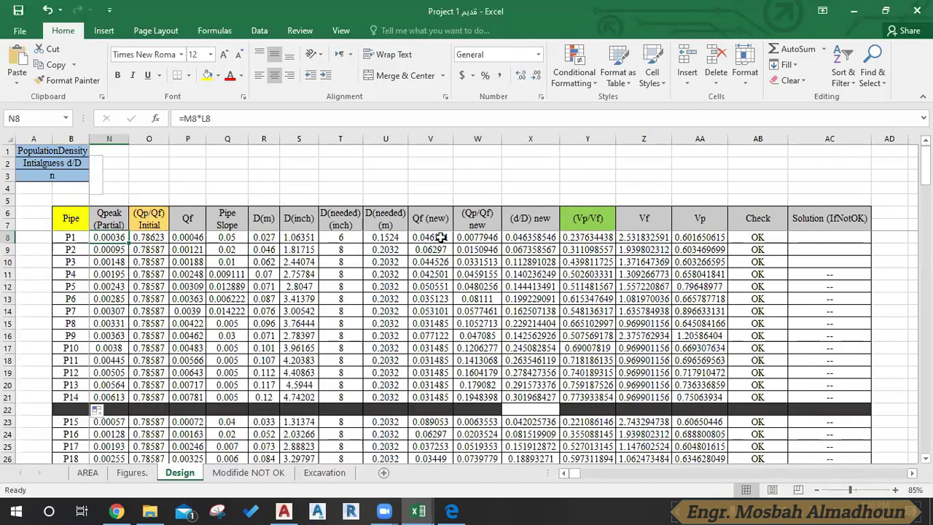
{"action": "left_click", "coordinate": [441, 238]}
Switch to the sewer lecture PDF and scroll up to the Manning equation on page 7.
{"action": "left_click", "coordinate": [444, 510]}
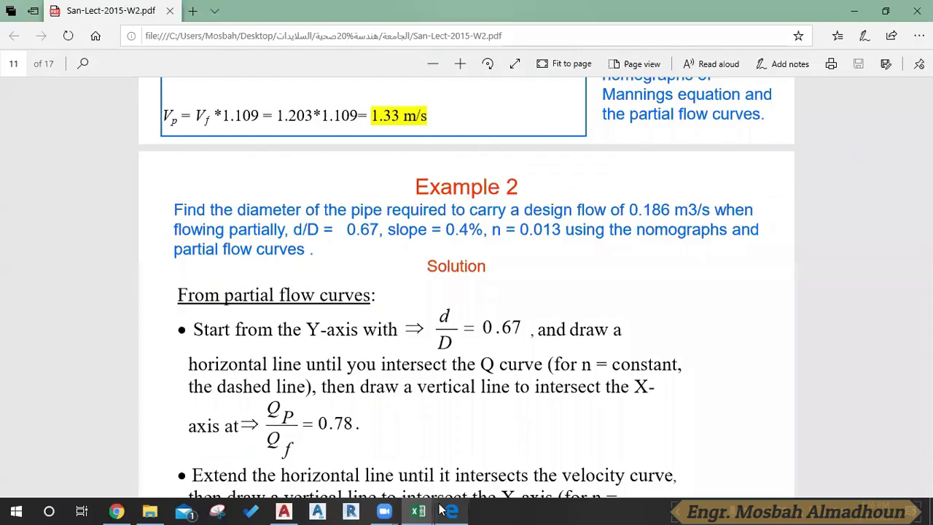
{"action": "scroll", "coordinate": [410, 288], "scroll_direction": "up", "scroll_amount": 10}
{"action": "scroll", "coordinate": [328, 274], "scroll_direction": "up", "scroll_amount": 10}
{"action": "scroll", "coordinate": [328, 273], "scroll_direction": "up", "scroll_amount": 15}
{"action": "scroll", "coordinate": [328, 273], "scroll_direction": "up", "scroll_amount": 5}
{"action": "scroll", "coordinate": [291, 306], "scroll_direction": "up", "scroll_amount": 3}
Mark the 0.312 coefficient and the 1/2 slope exponent in equation (2).
{"action": "left_click_drag", "start_coordinate": [240, 345], "coordinate": [325, 350]}
{"action": "left_click", "coordinate": [301, 352]}
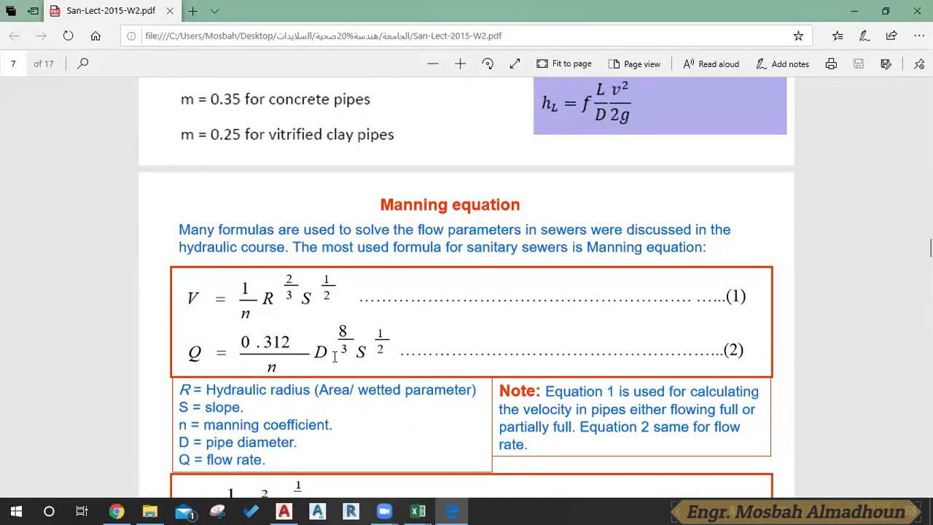
{"action": "mouse_move", "coordinate": [370, 338]}
{"action": "left_mouse_down"}
{"action": "mouse_move", "coordinate": [379, 336]}
{"action": "mouse_move", "coordinate": [234, 355]}
{"action": "left_mouse_up"}
{"action": "left_click", "coordinate": [383, 340]}
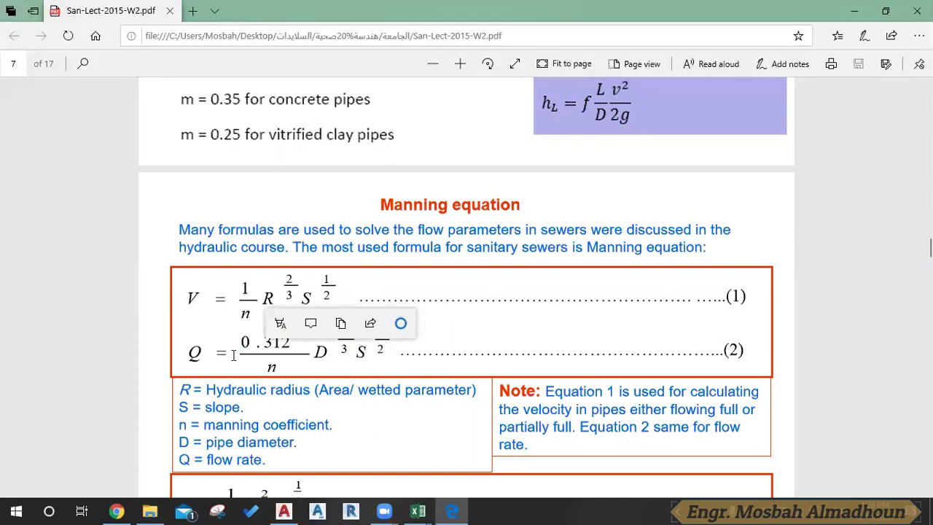
{"action": "left_click", "coordinate": [242, 345]}
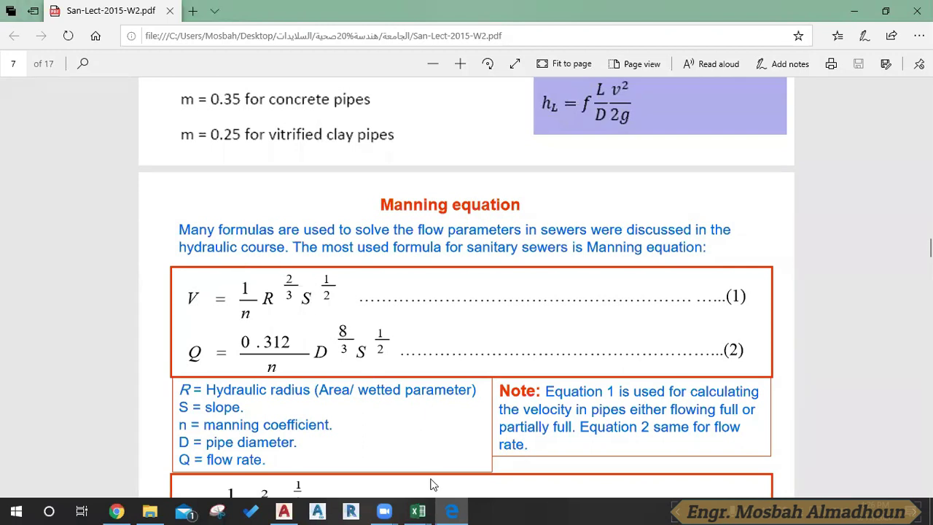
Return to the Project 1 workbook and inspect the initial Qp/Qf polynomial formula in O8.
{"action": "mouse_move", "coordinate": [418, 511]}
{"action": "left_click", "coordinate": [467, 452]}
{"action": "left_click", "coordinate": [186, 260]}
{"action": "left_click", "coordinate": [146, 240]}
{"action": "key", "text": "Left"}
{"action": "scroll", "coordinate": [144, 241], "scroll_direction": "left", "scroll_amount": 3}
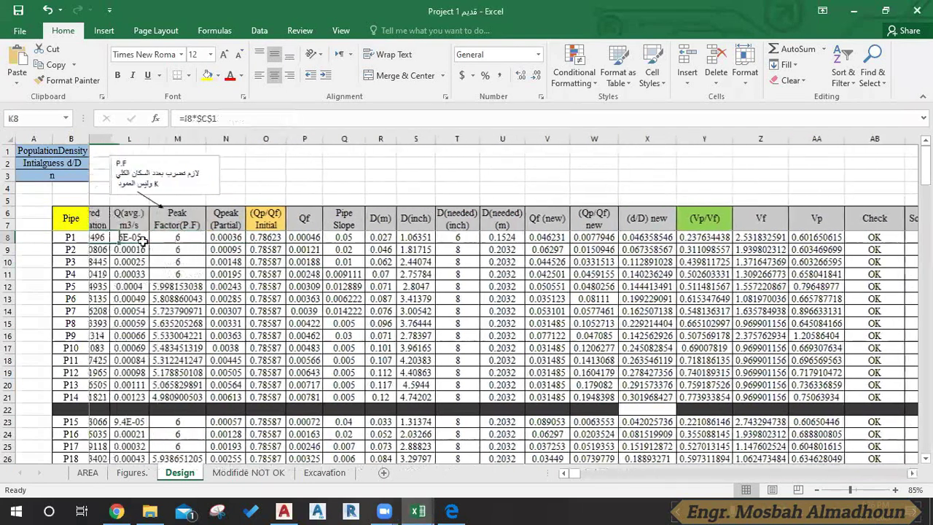
{"action": "key", "text": "Left"}
{"action": "key", "text": "Right"}
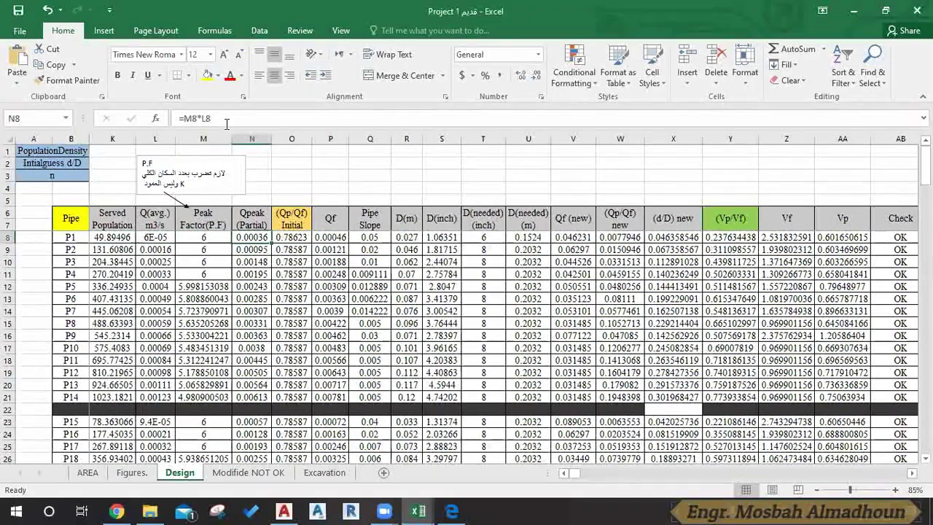
{"action": "left_click", "coordinate": [228, 121]}
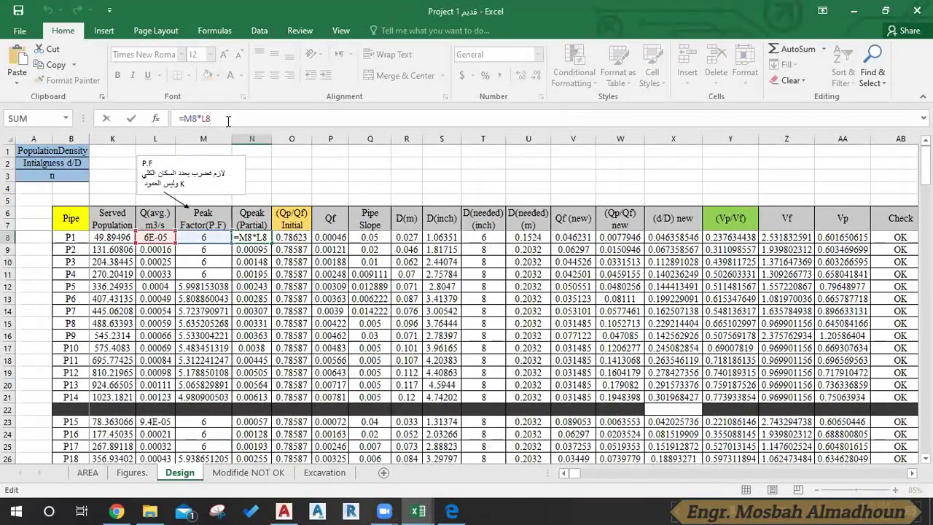
{"action": "key", "text": "Escape"}
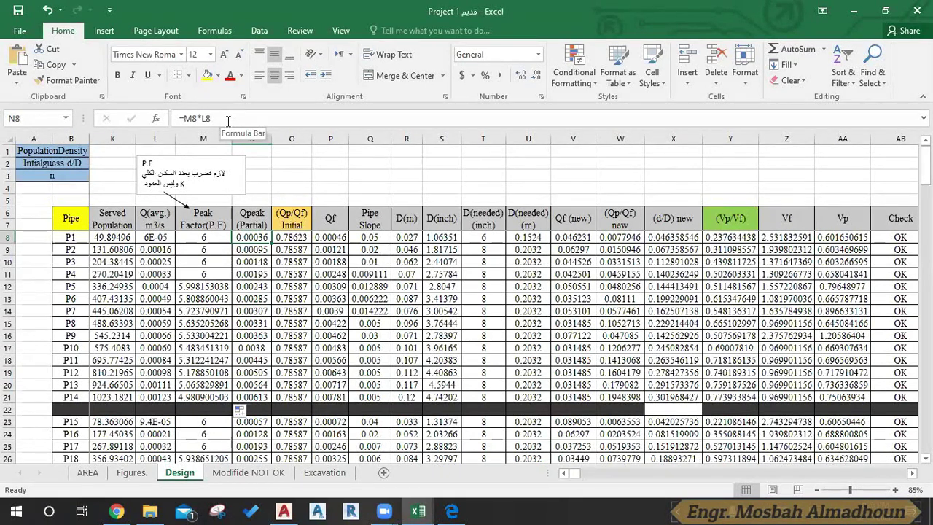
{"action": "key", "text": "Left"}
{"action": "key", "text": "Left"}
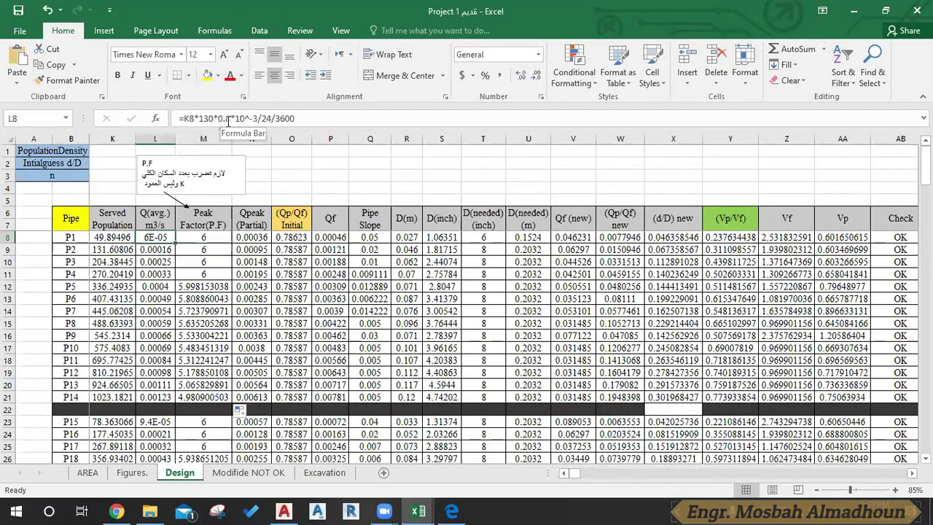
{"action": "key", "text": "Right"}
{"action": "key", "text": "Left"}
{"action": "key", "text": "Left"}
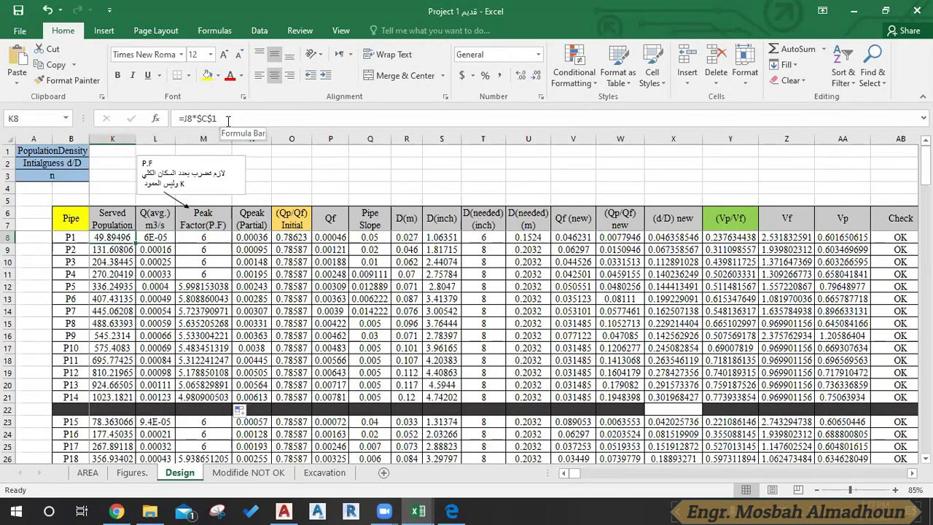
{"action": "key", "text": "Right"}
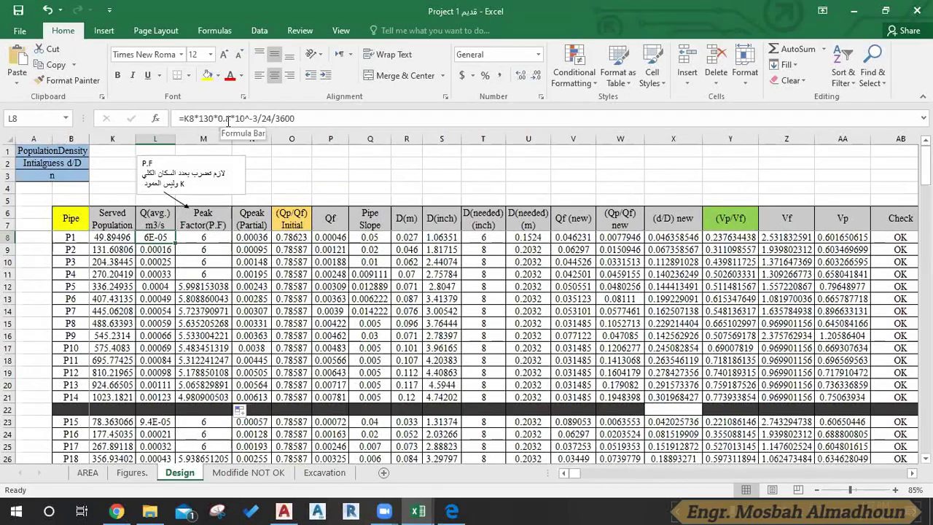
{"action": "key", "text": "Right"}
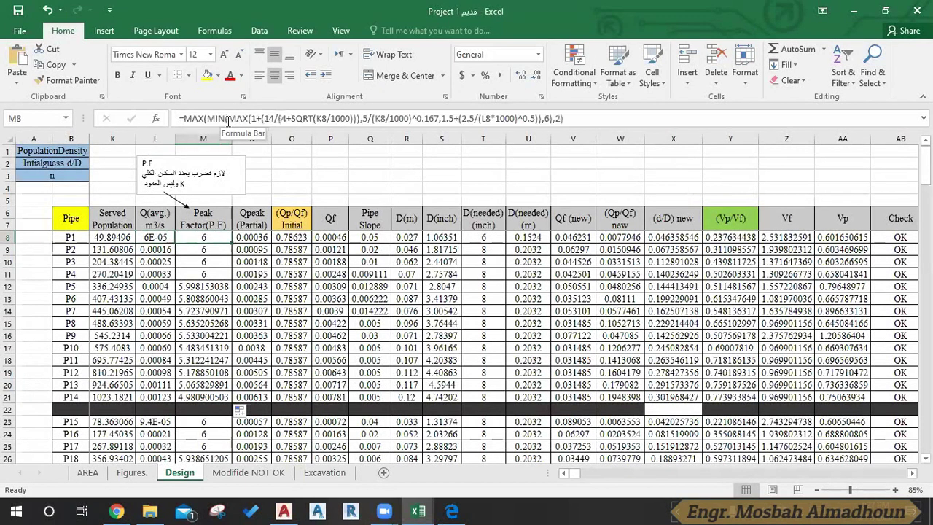
{"action": "key", "text": "Left"}
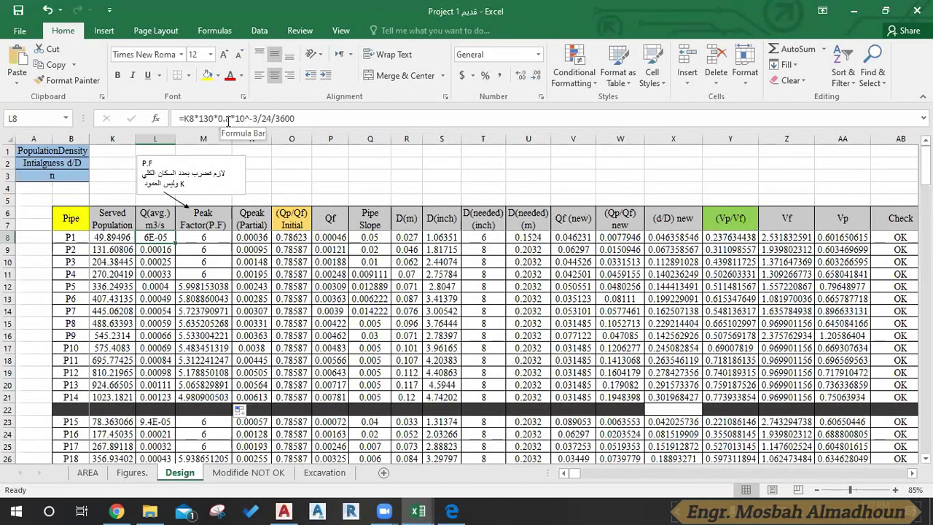
{"action": "key", "text": "Right"}
{"action": "key", "text": "Right"}
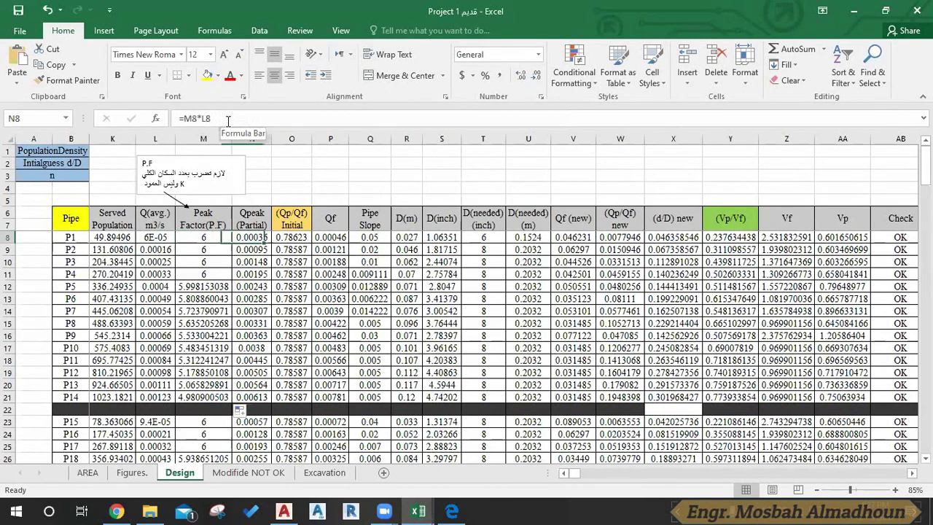
{"action": "key", "text": "Left"}
{"action": "key", "text": "Right"}
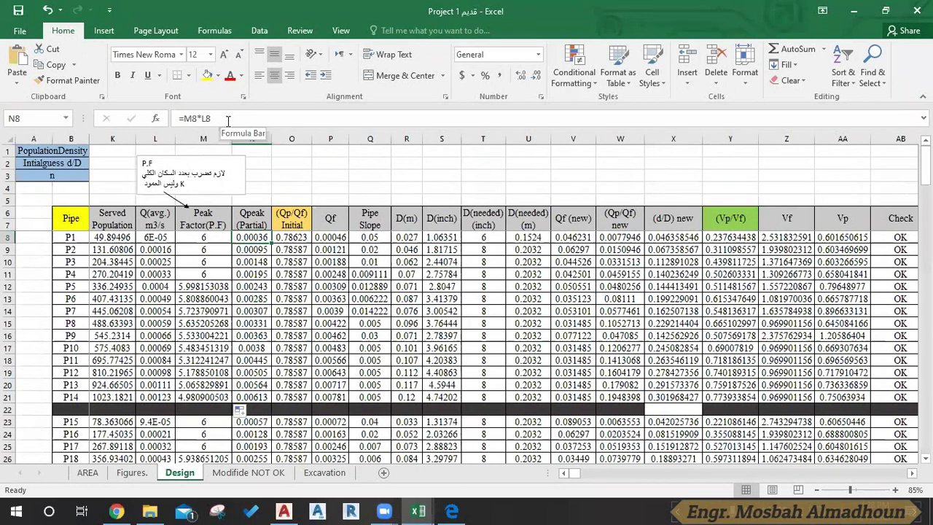
{"action": "key", "text": "Left"}
{"action": "key", "text": "Left"}
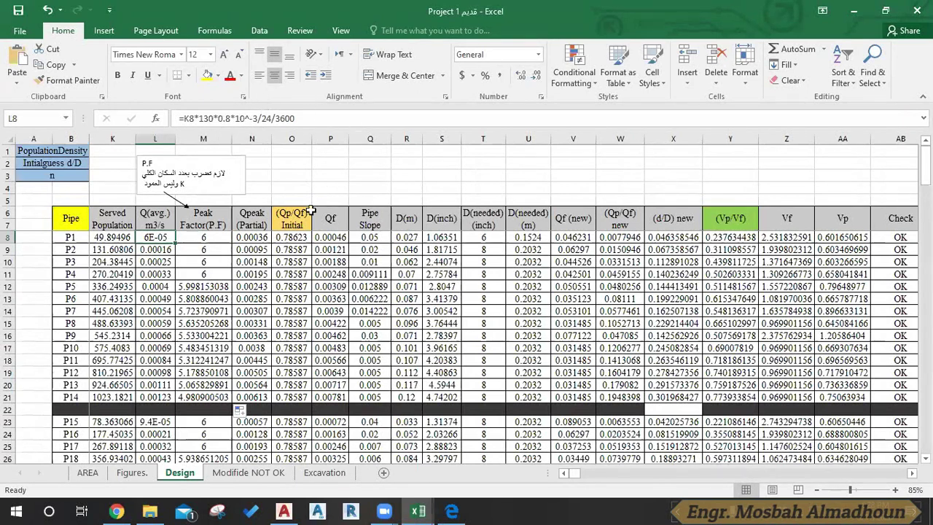
{"action": "left_click", "coordinate": [251, 237]}
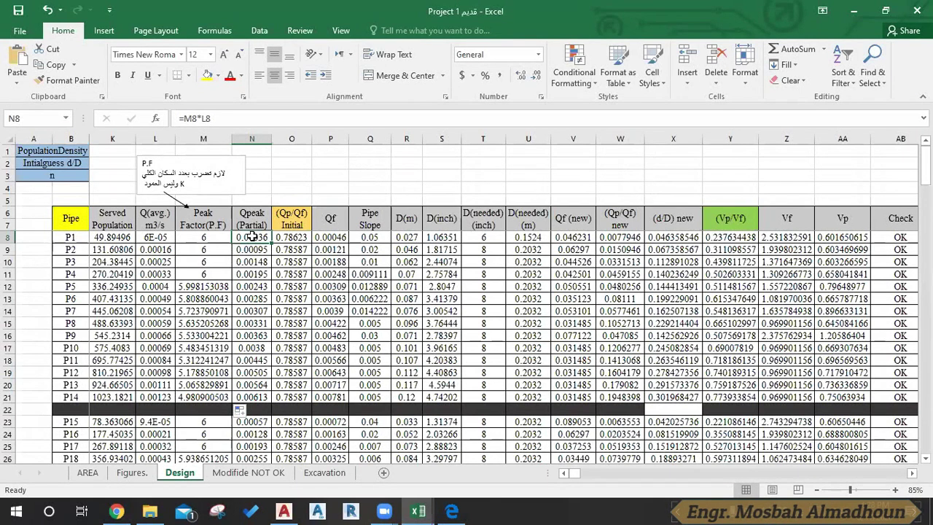
{"action": "key", "text": "Right"}
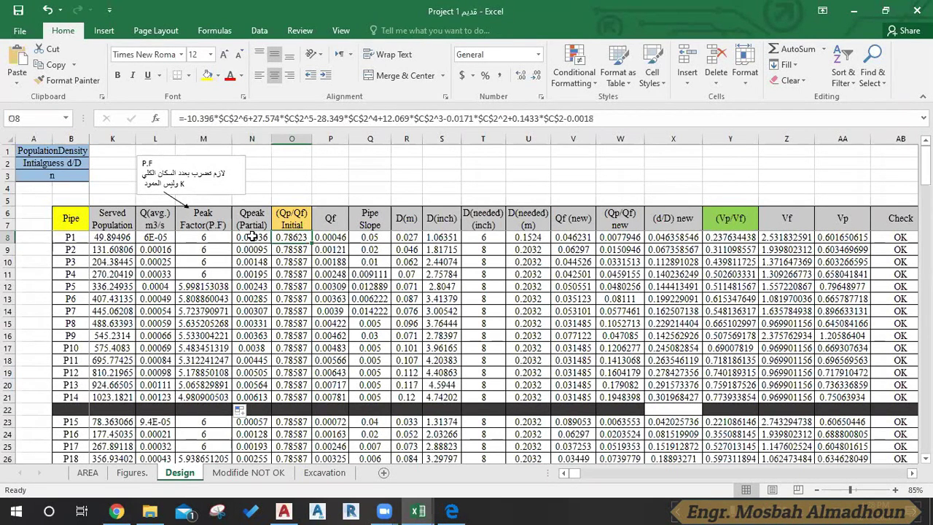
{"action": "key", "text": "Right"}
{"action": "key", "text": "Right"}
{"action": "key", "text": "Right"}
{"action": "key", "text": "Right"}
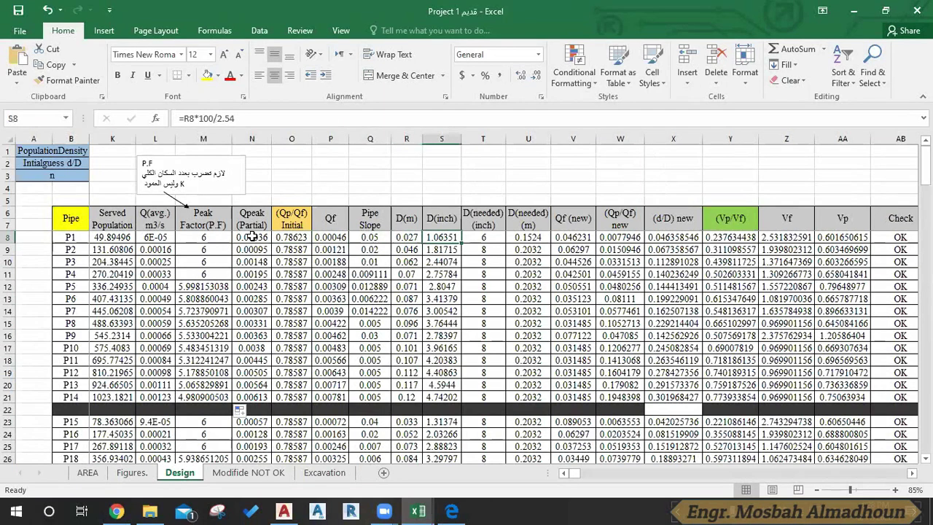
{"action": "left_click", "coordinate": [409, 237]}
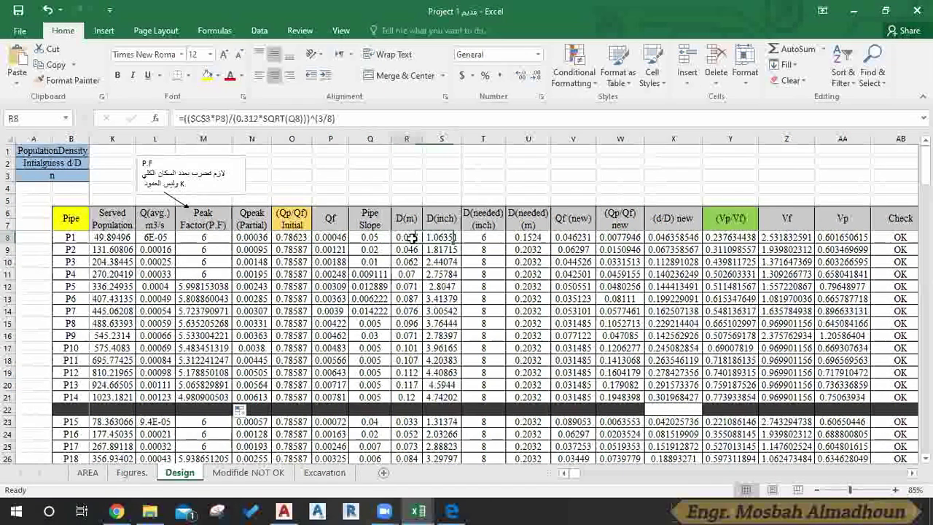
{"action": "left_click", "coordinate": [470, 262]}
{"action": "left_click", "coordinate": [359, 309]}
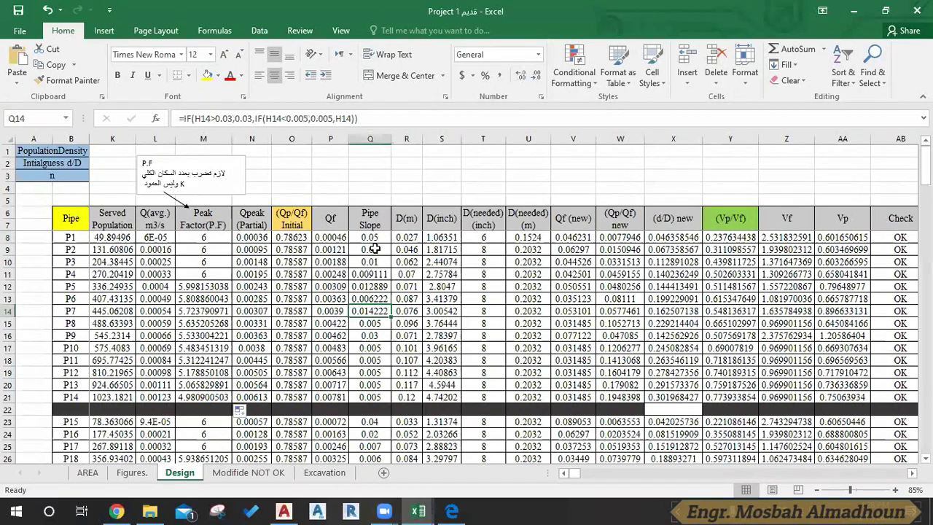
{"action": "left_click", "coordinate": [442, 237]}
Switch to the other workbook's Figures sheet and select the top-left Vp/Vf flow-curve chart.
{"action": "mouse_move", "coordinate": [418, 511]}
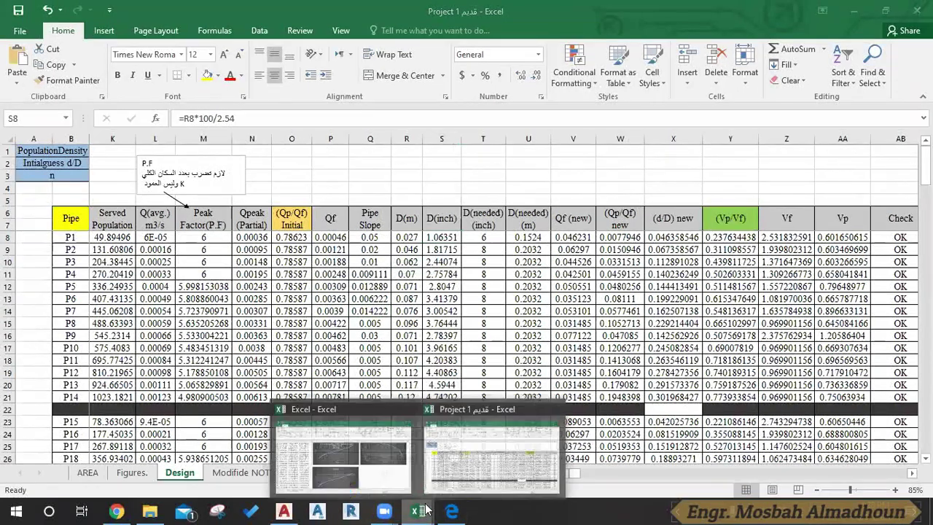
{"action": "left_click", "coordinate": [333, 412]}
{"action": "scroll", "coordinate": [408, 320], "scroll_direction": "up", "scroll_amount": 4}
{"action": "scroll", "coordinate": [360, 291], "scroll_direction": "up", "scroll_amount": 1}
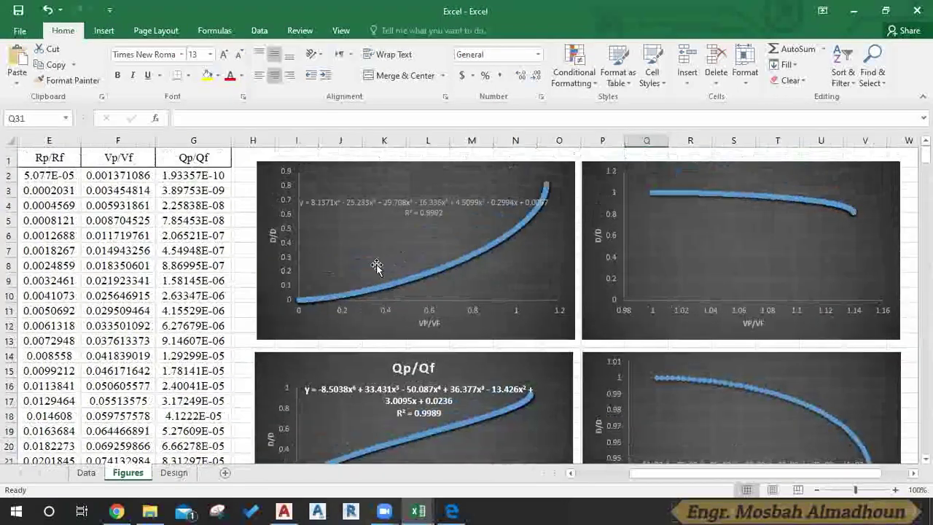
{"action": "left_click", "coordinate": [264, 321]}
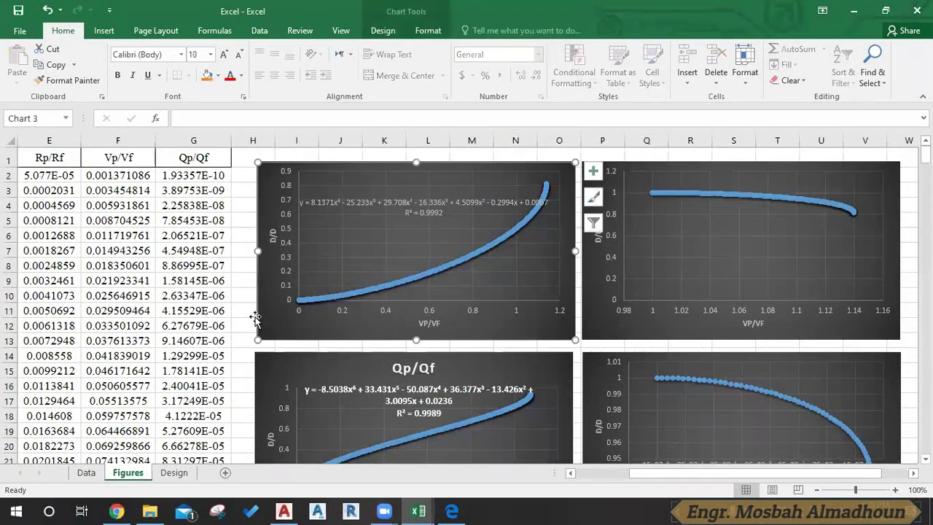
{"action": "left_click", "coordinate": [241, 295]}
{"action": "left_click", "coordinate": [246, 233]}
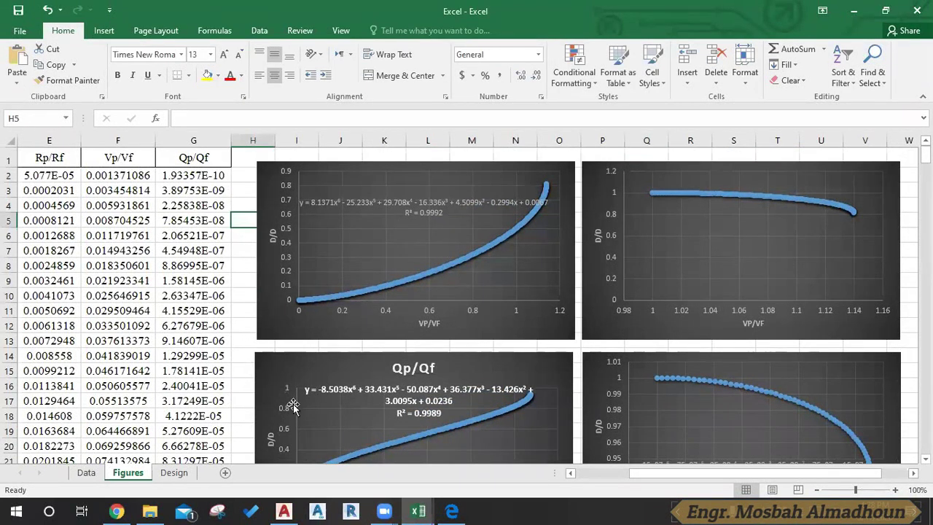
Recheck the Vp/Vf chart and its trendline equation, then return focus to the charts workbook.
{"action": "left_click", "coordinate": [388, 509]}
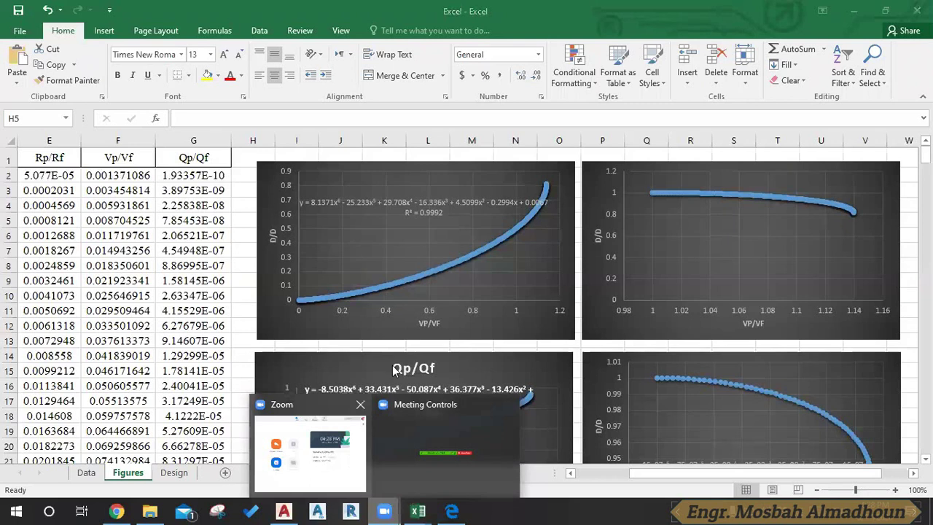
{"action": "left_click", "coordinate": [300, 327]}
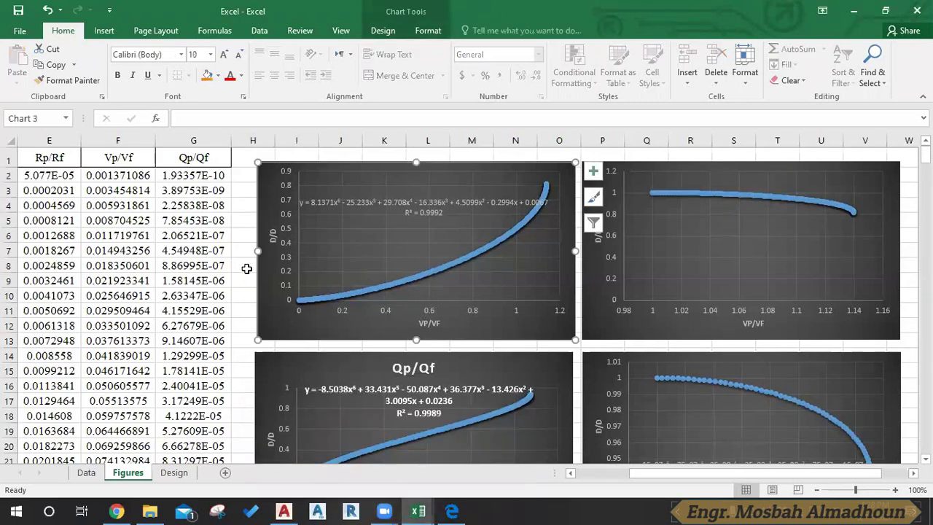
{"action": "left_click", "coordinate": [249, 263]}
{"action": "left_click", "coordinate": [418, 511]}
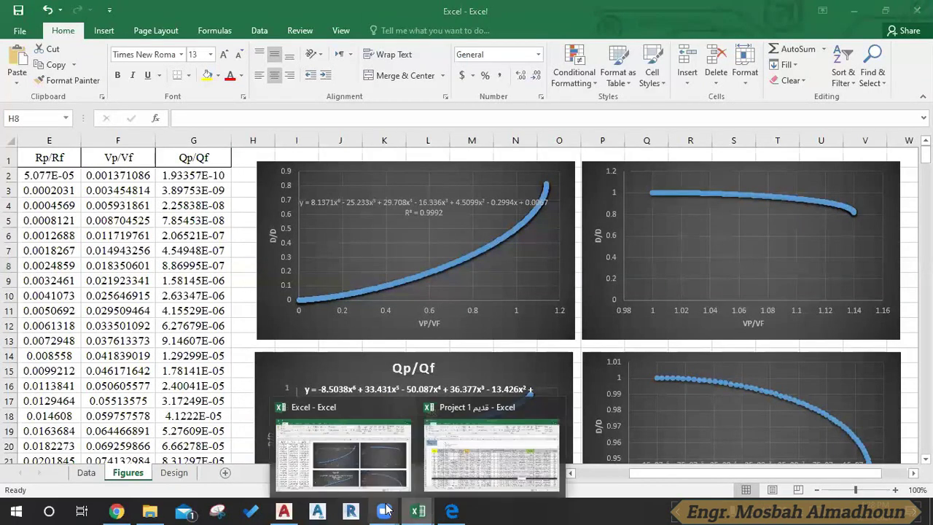
{"action": "left_click", "coordinate": [245, 205]}
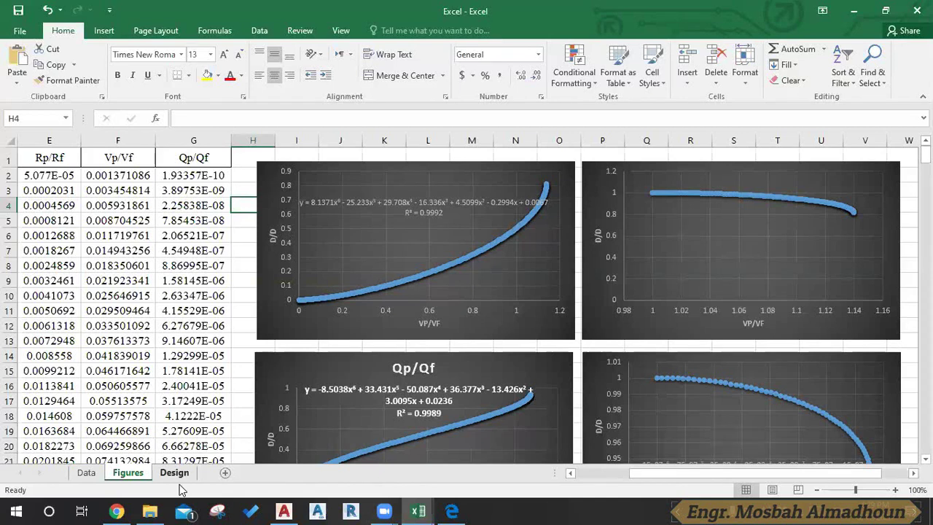
Switch to the Project 1 workbook's Design sheet and select pipe P1's (d/D) new formula.
{"action": "mouse_move", "coordinate": [418, 510]}
{"action": "left_click", "coordinate": [524, 450]}
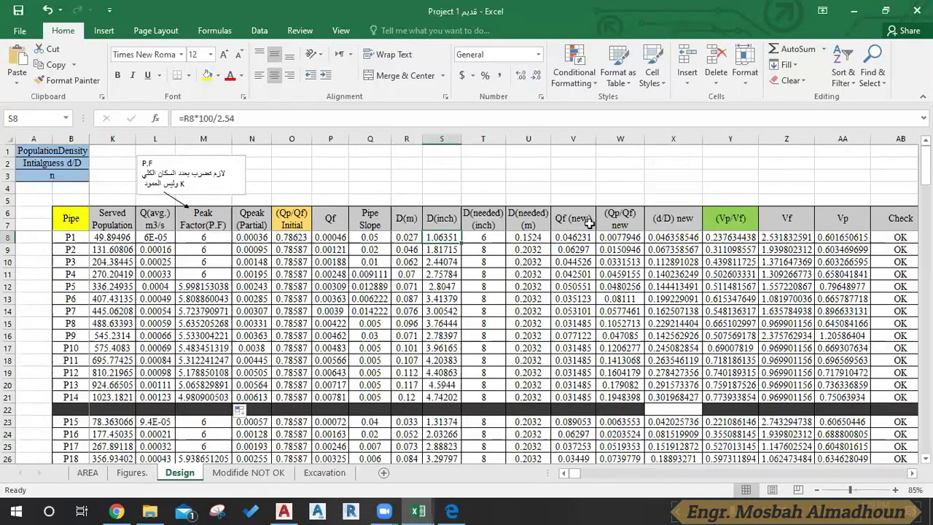
{"action": "left_click", "coordinate": [589, 224]}
{"action": "key", "text": "Right"}
{"action": "key", "text": "Right"}
{"action": "key", "text": "Right"}
{"action": "key", "text": "Right"}
{"action": "key", "text": "Right"}
{"action": "key", "text": "Right"}
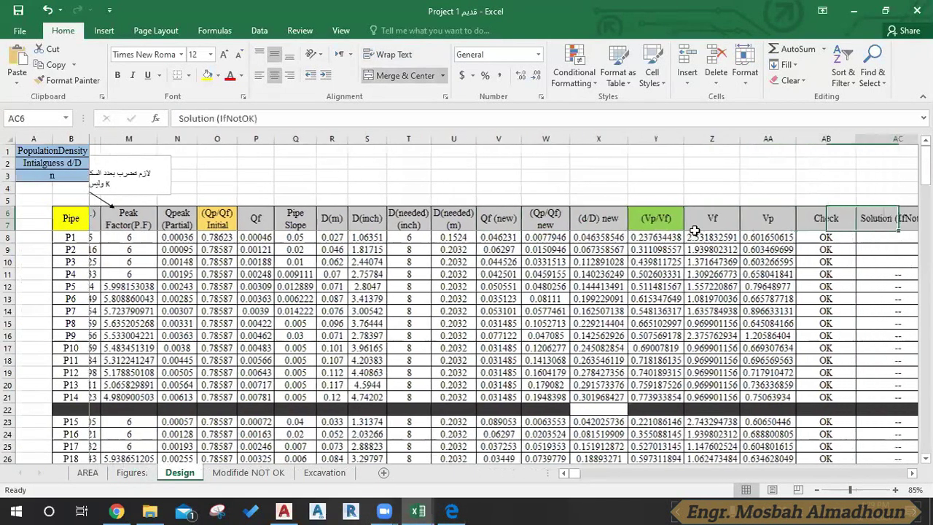
{"action": "key", "text": "Left"}
{"action": "key", "text": "Left"}
{"action": "key", "text": "Left"}
{"action": "key", "text": "Left"}
{"action": "key", "text": "Left"}
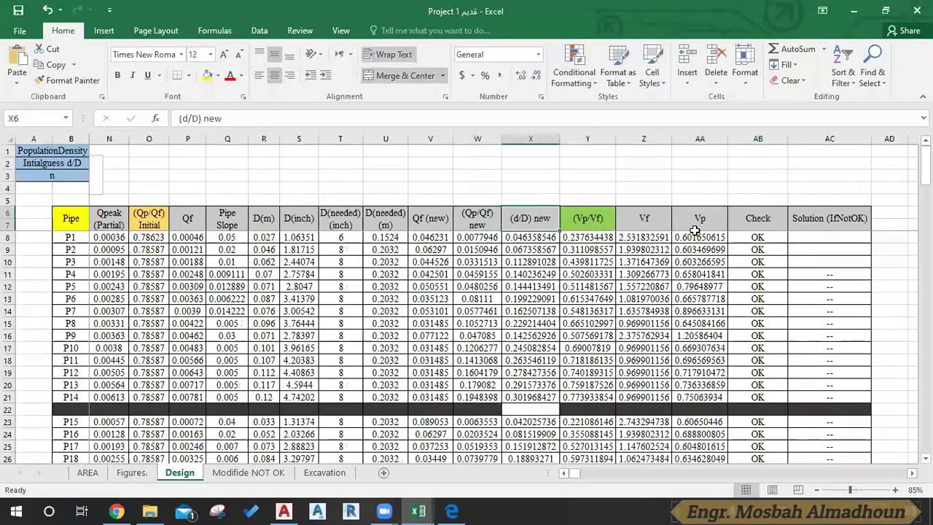
{"action": "key", "text": "Down"}
{"action": "key", "text": "Up"}
{"action": "key", "text": "Down"}
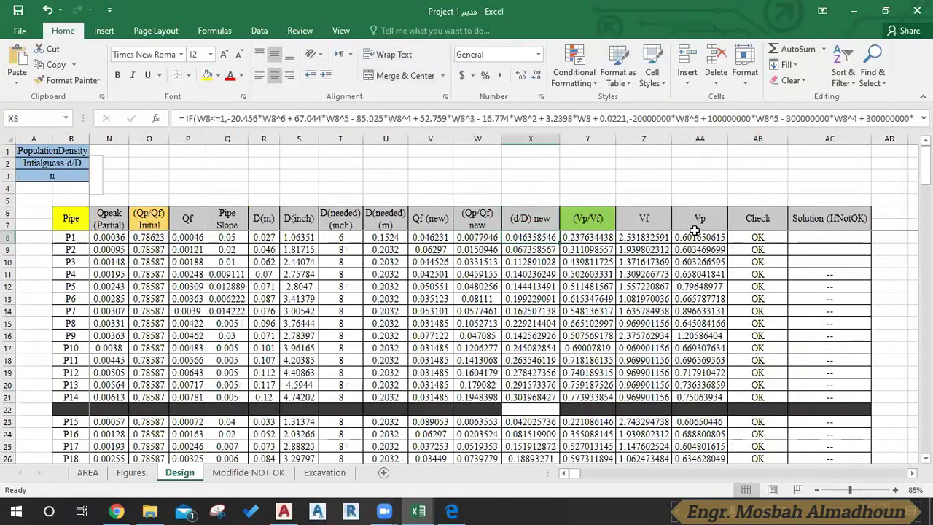
Compare P1's Qf (new), (Qp/Qf) new and (d/D) new formulas in row 8.
{"action": "key", "text": "Left"}
{"action": "key", "text": "Right"}
{"action": "key", "text": "Left"}
{"action": "key", "text": "Left"}
{"action": "key", "text": "Right"}
{"action": "key", "text": "Right"}
{"action": "key", "text": "Left"}
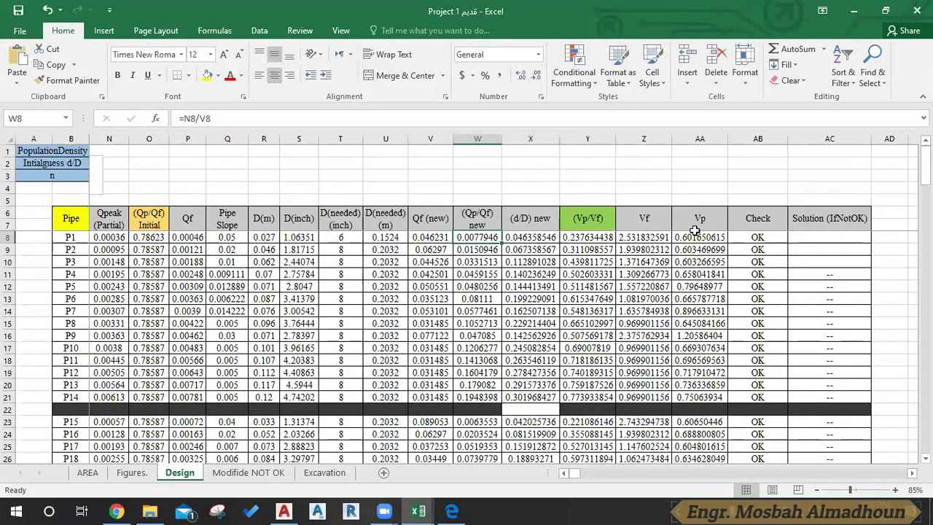
{"action": "key", "text": "Right"}
{"action": "key", "text": "Right"}
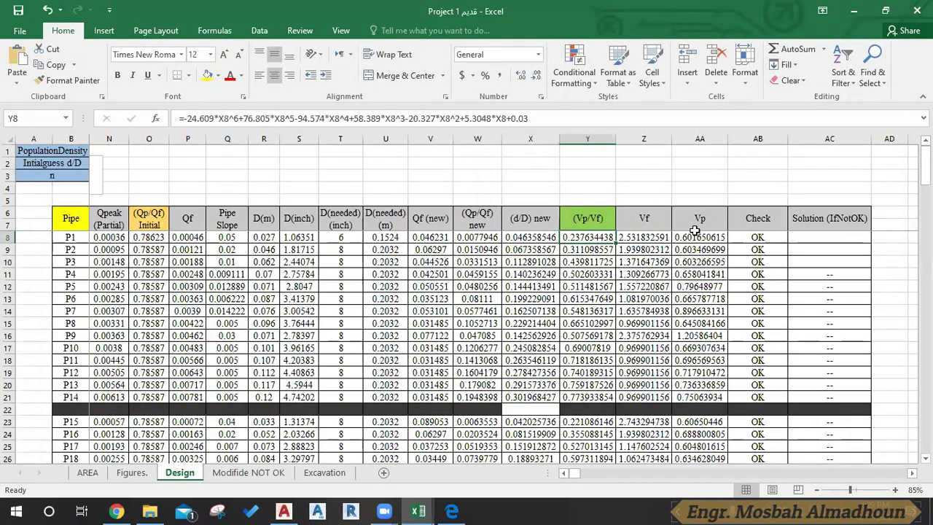
{"action": "key", "text": "Left"}
{"action": "key", "text": "Right"}
Inspect P1's (d/D) IF, (Vp/Vf) polynomial, D(needed) metres and D(inch) formulas.
{"action": "key", "text": "Left"}
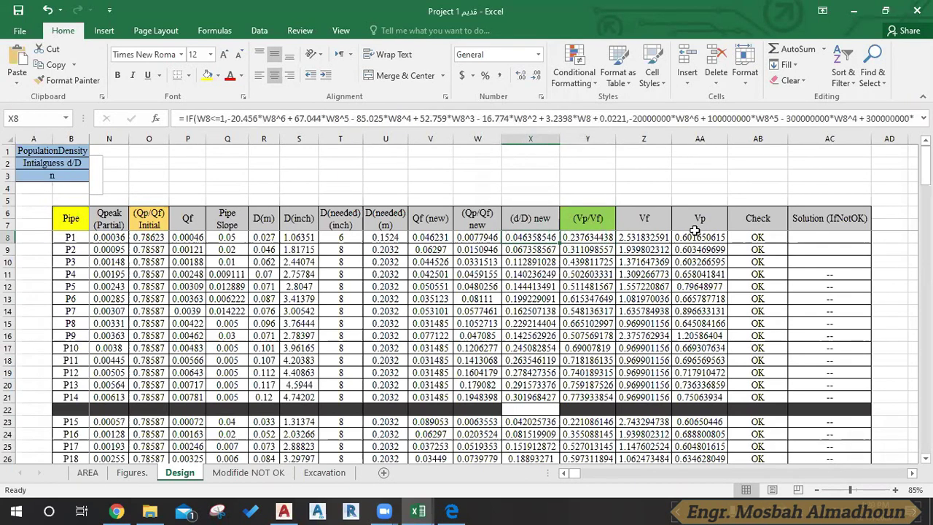
{"action": "key", "text": "Right"}
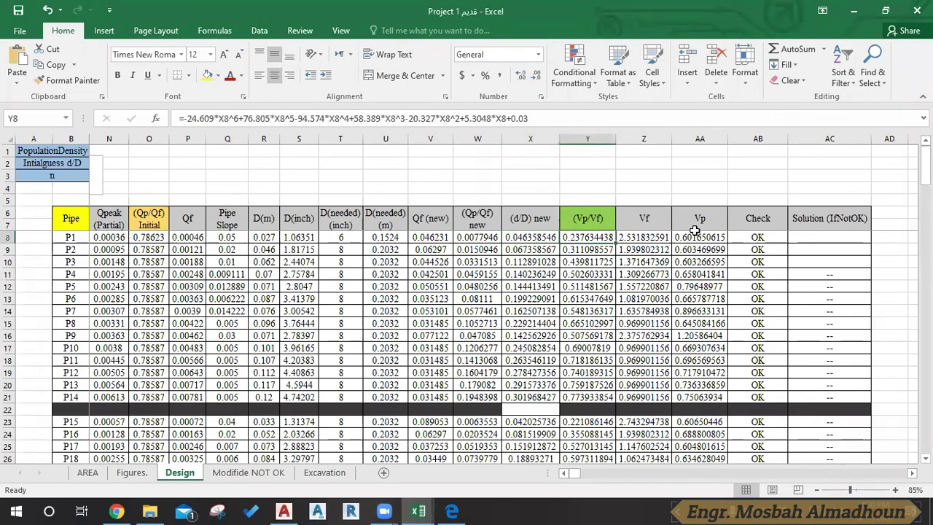
{"action": "key", "text": "Left"}
{"action": "key", "text": "Left"}
{"action": "key", "text": "Left"}
{"action": "key", "text": "Left"}
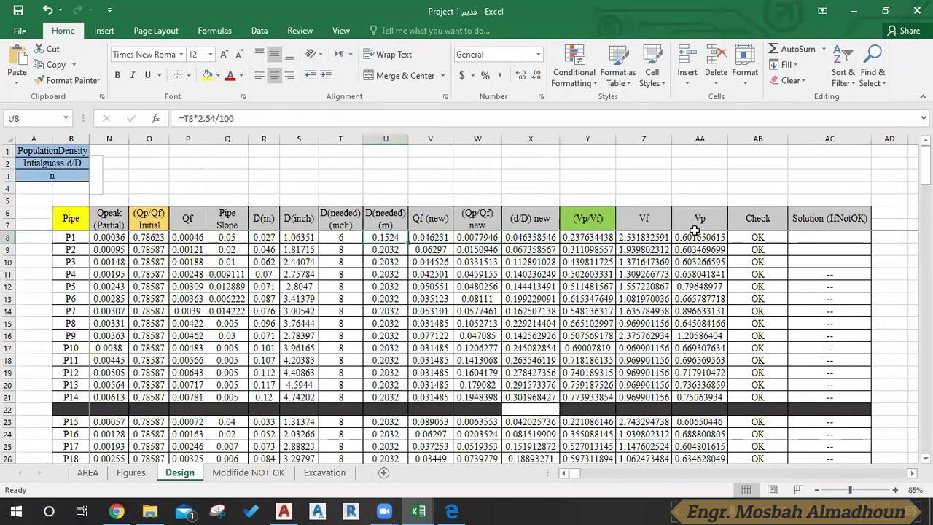
{"action": "key", "text": "Left"}
{"action": "key", "text": "Left"}
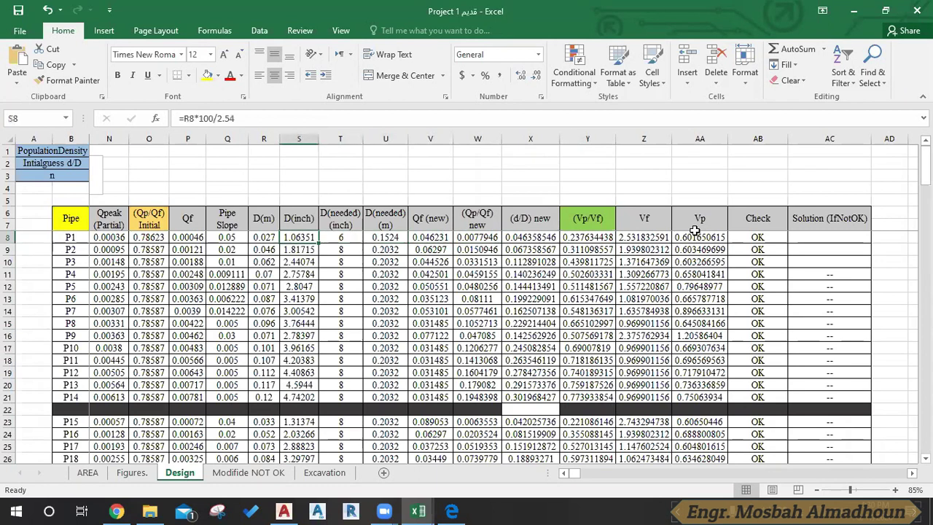
{"action": "key", "text": "Left"}
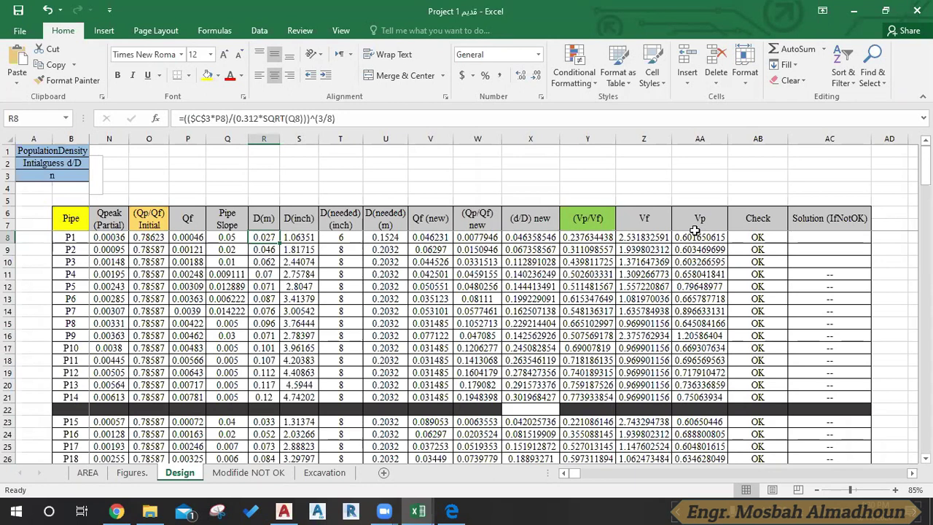
{"action": "key", "text": "Right"}
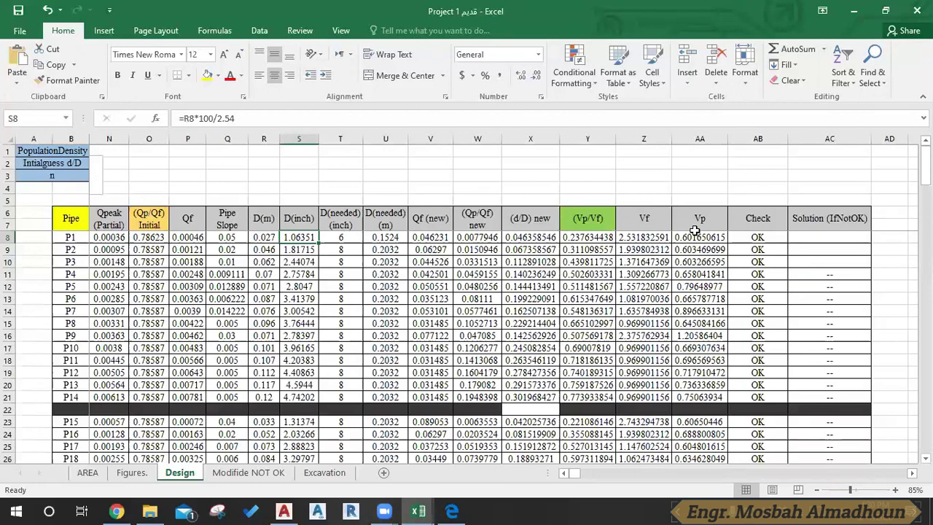
{"action": "key", "text": "Up"}
{"action": "key", "text": "Down"}
{"action": "key", "text": "Down"}
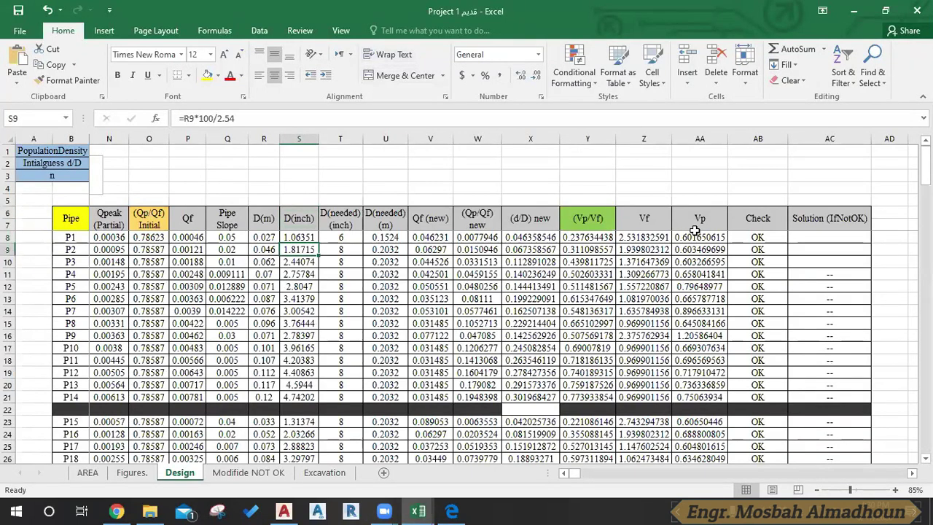
{"action": "key", "text": "Right"}
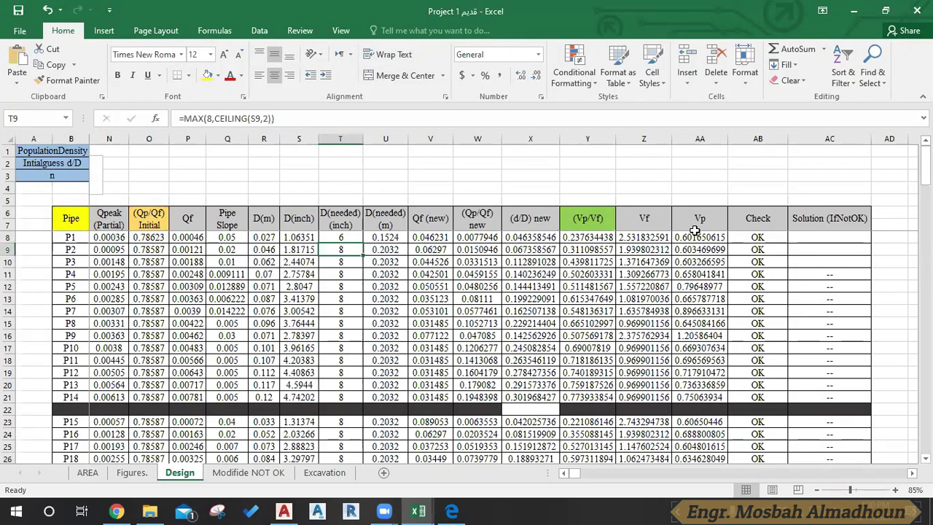
{"action": "key", "text": "Right"}
{"action": "key", "text": "Left"}
{"action": "key", "text": "Right"}
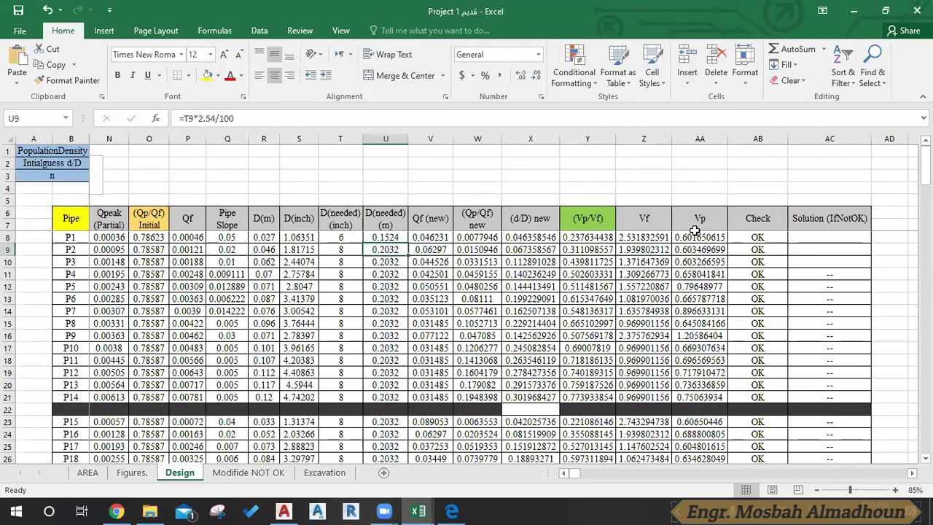
{"action": "key", "text": "Left"}
{"action": "key", "text": "Left"}
{"action": "key", "text": "Left"}
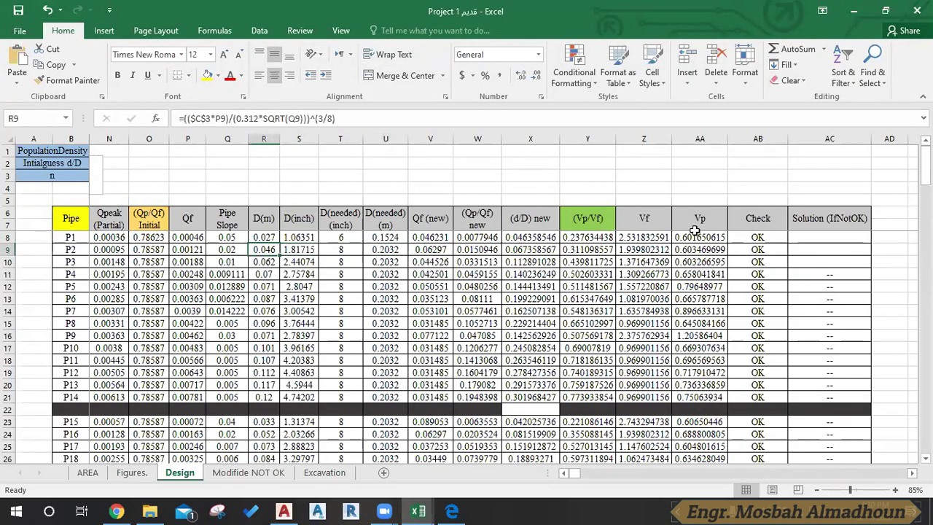
{"action": "key", "text": "Right"}
{"action": "key", "text": "Right"}
{"action": "key", "text": "Right"}
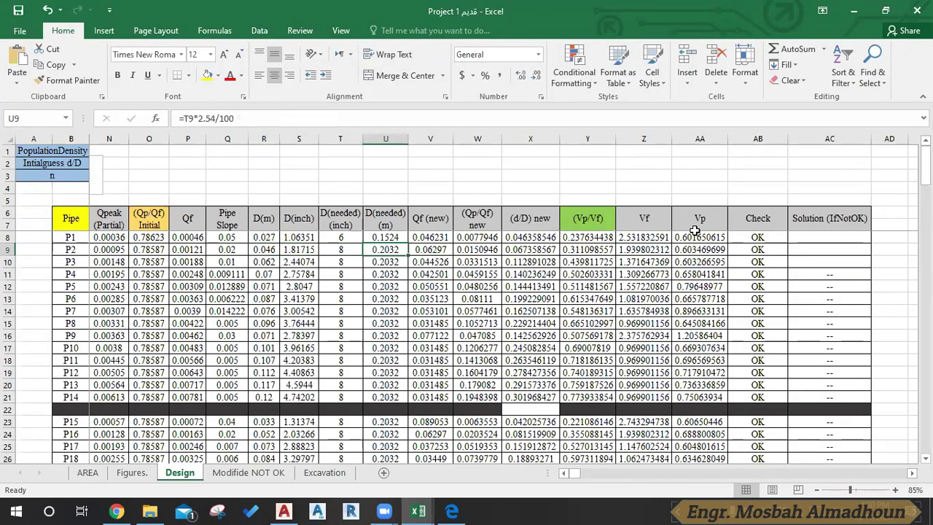
{"action": "key", "text": "Right"}
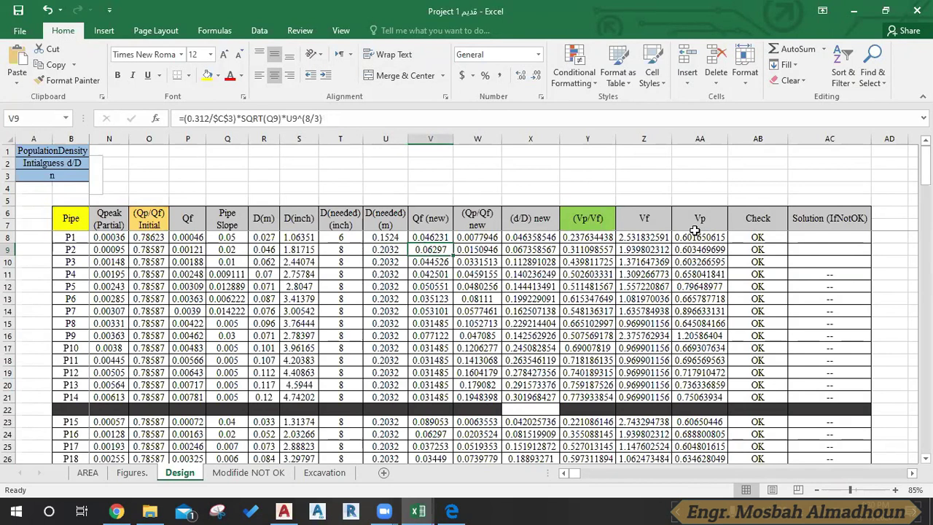
{"action": "key", "text": "Right"}
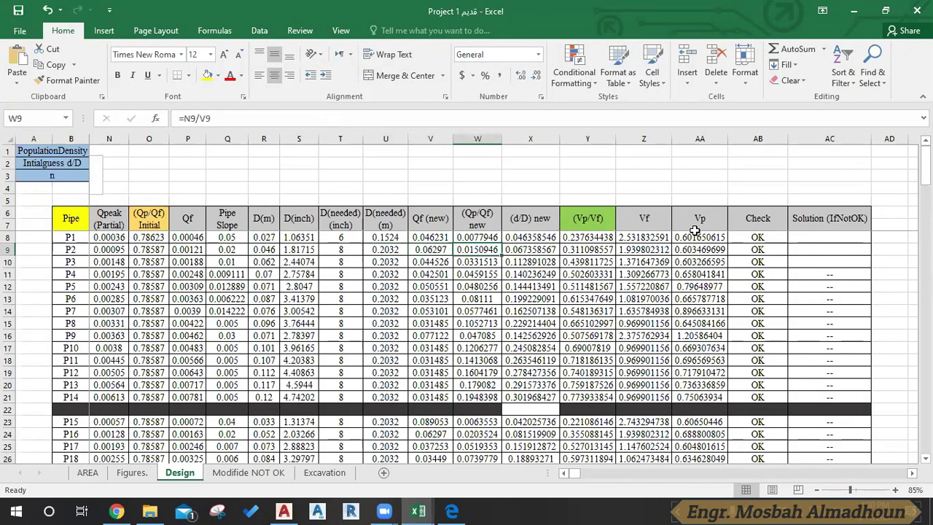
{"action": "key", "text": "Left"}
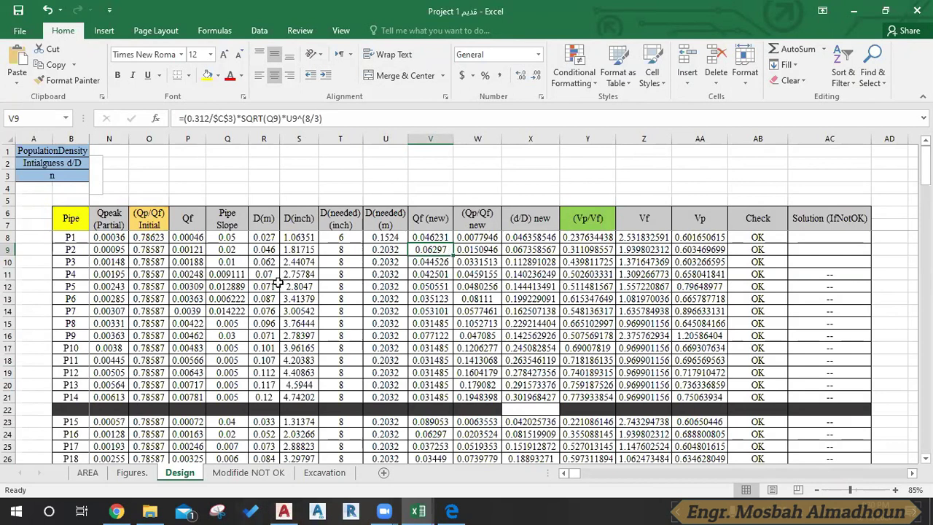
{"action": "left_click", "coordinate": [344, 286]}
{"action": "left_click", "coordinate": [429, 249]}
{"action": "left_click", "coordinate": [441, 237]}
{"action": "left_click", "coordinate": [462, 235]}
{"action": "left_click", "coordinate": [433, 238]}
{"action": "left_click", "coordinate": [464, 237]}
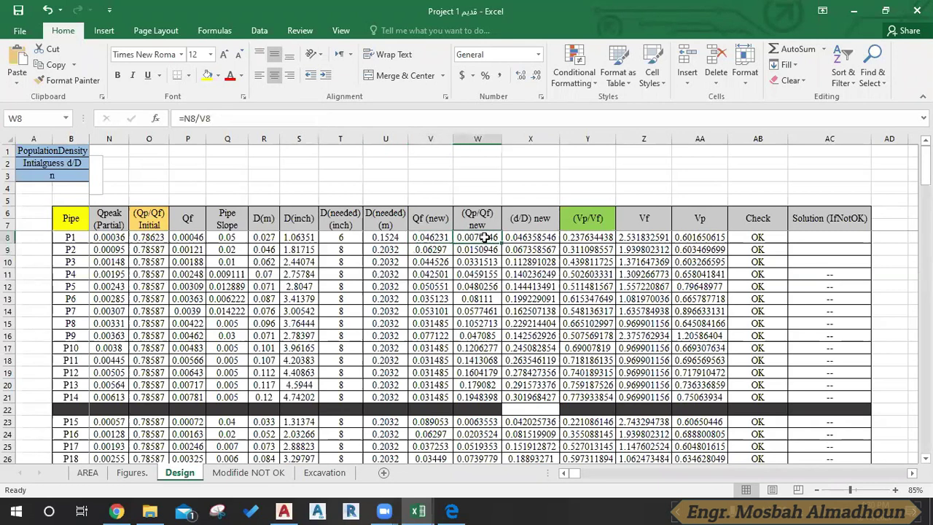
{"action": "left_click", "coordinate": [111, 238]}
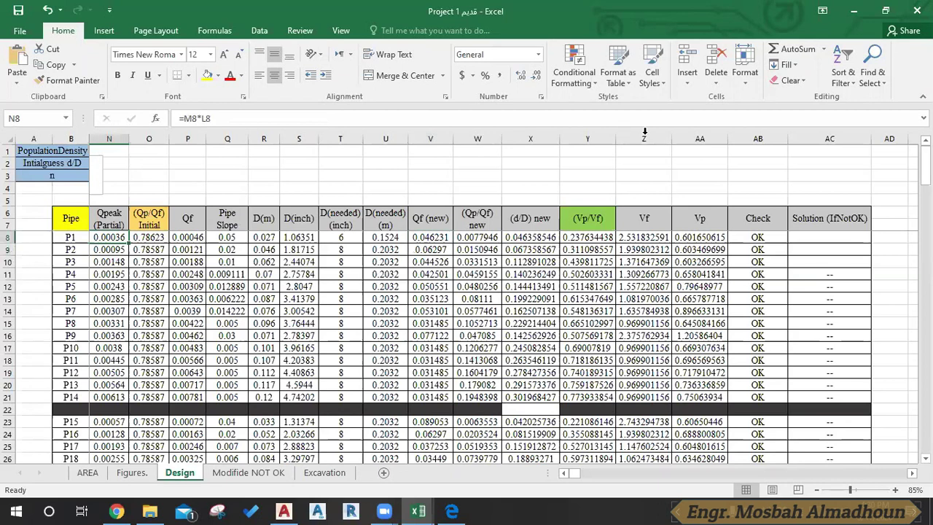
{"action": "left_click", "coordinate": [508, 252]}
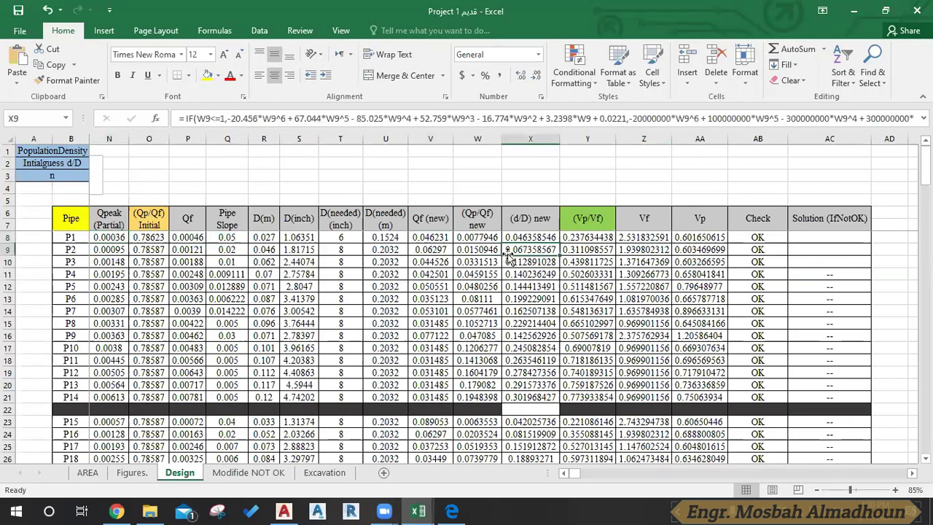
{"action": "left_click", "coordinate": [568, 236]}
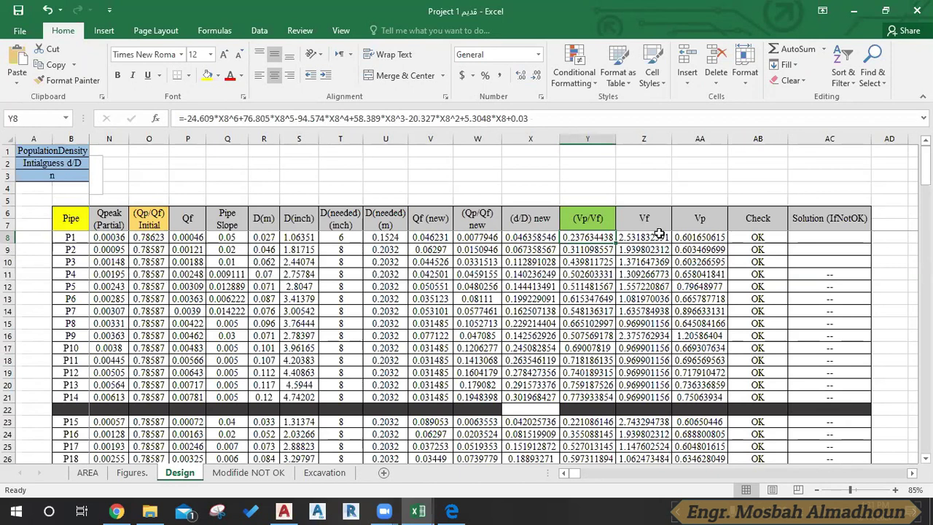
{"action": "left_click", "coordinate": [553, 238]}
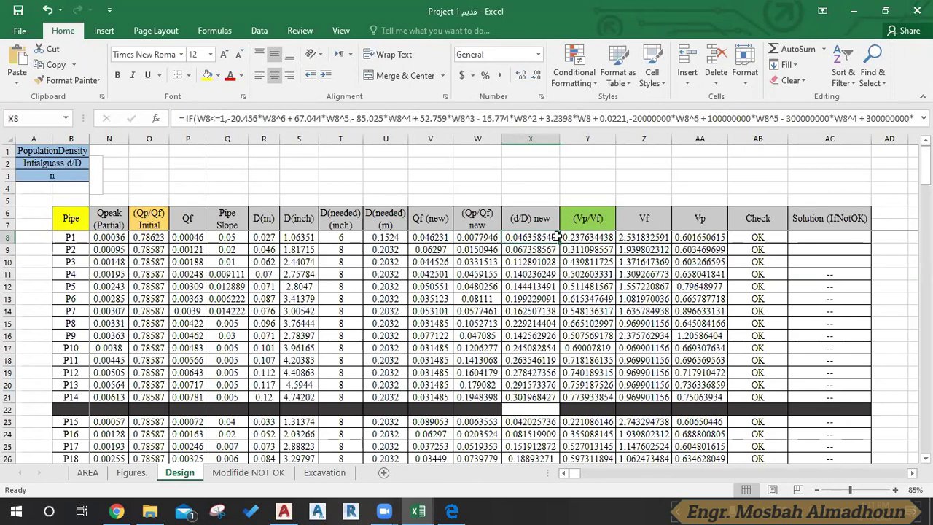
{"action": "left_click", "coordinate": [479, 237]}
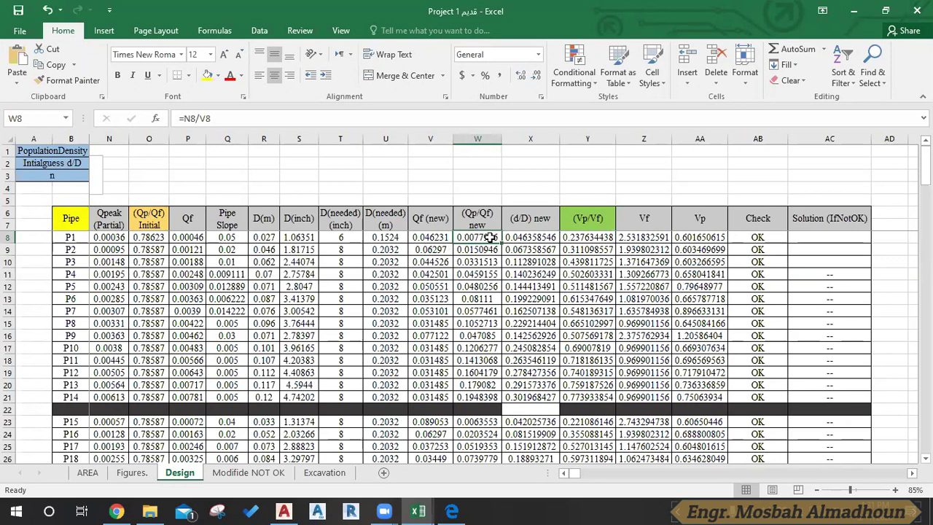
{"action": "double_click", "coordinate": [538, 243]}
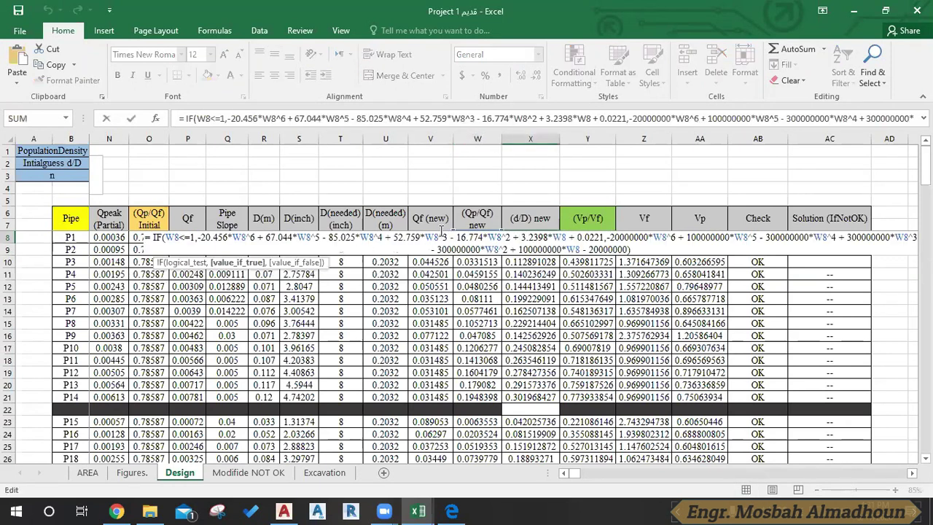
{"action": "key", "text": "Escape"}
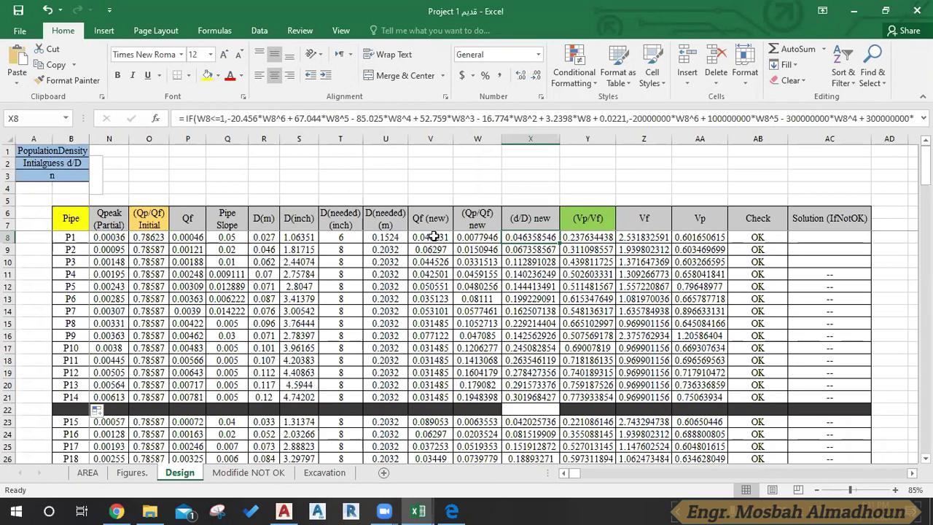
{"action": "key", "text": "Left"}
{"action": "key", "text": "Left"}
{"action": "key", "text": "Left"}
{"action": "key", "text": "Left"}
{"action": "key", "text": "Left"}
{"action": "key", "text": "Left"}
{"action": "key", "text": "Left"}
{"action": "key", "text": "Left"}
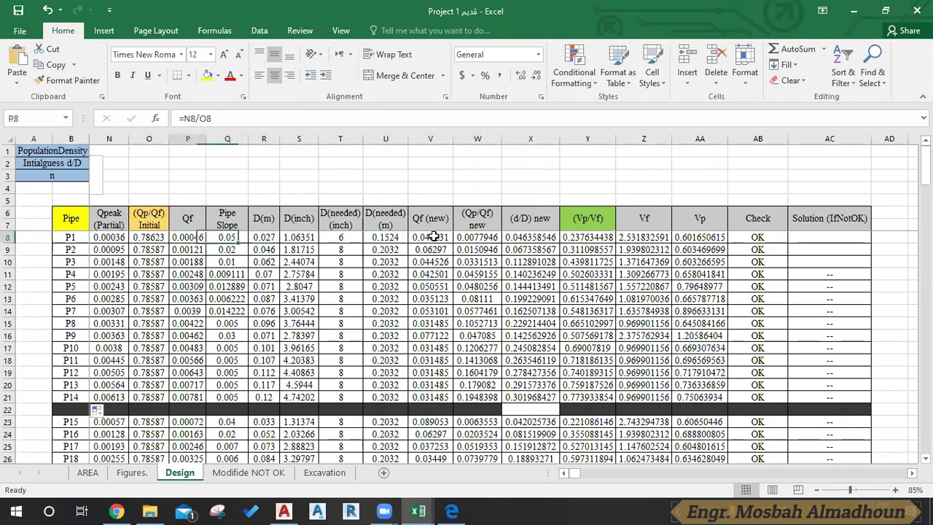
{"action": "key", "text": "Left"}
{"action": "key", "text": "Left"}
{"action": "key", "text": "Left"}
{"action": "key", "text": "Left"}
{"action": "key", "text": "Left"}
{"action": "key", "text": "Left"}
{"action": "key", "text": "Right"}
{"action": "key", "text": "Right"}
{"action": "key", "text": "Right"}
{"action": "key", "text": "Right"}
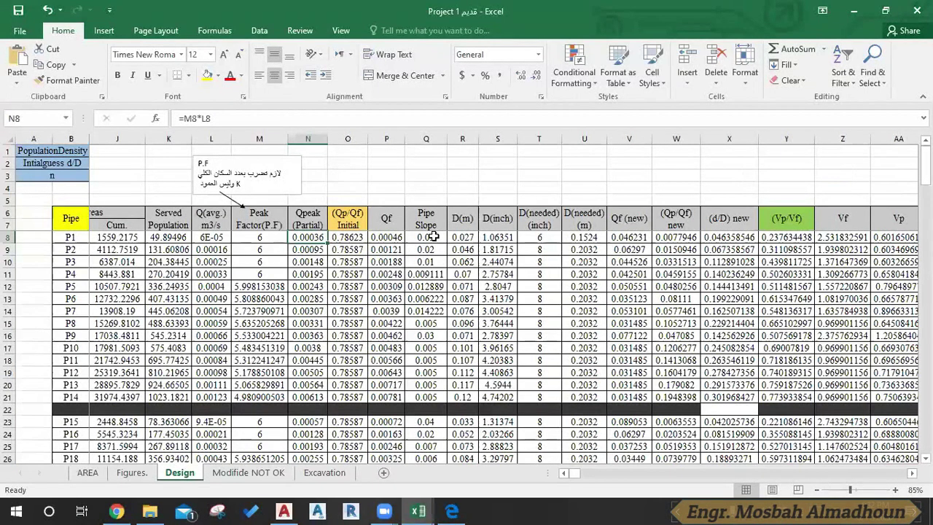
{"action": "key", "text": "Left"}
{"action": "key", "text": "Left"}
{"action": "key", "text": "Right"}
{"action": "key", "text": "Right"}
{"action": "key", "text": "Left"}
{"action": "key", "text": "Left"}
{"action": "key", "text": "Right"}
{"action": "key", "text": "Right"}
{"action": "key", "text": "Right"}
{"action": "key", "text": "Left"}
{"action": "key", "text": "Left"}
{"action": "key", "text": "Left"}
{"action": "key", "text": "Left"}
{"action": "key", "text": "Right"}
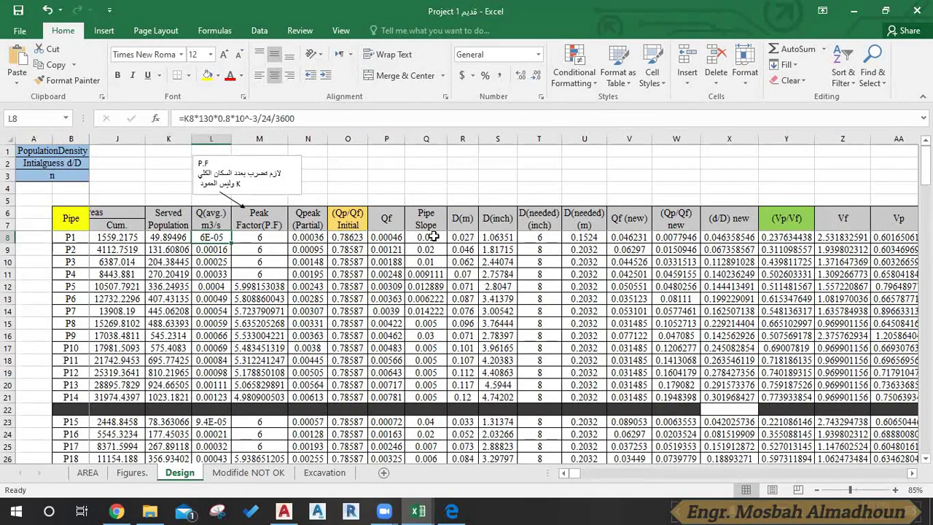
{"action": "left_click_drag", "start_coordinate": [773, 352], "coordinate": [475, 499]}
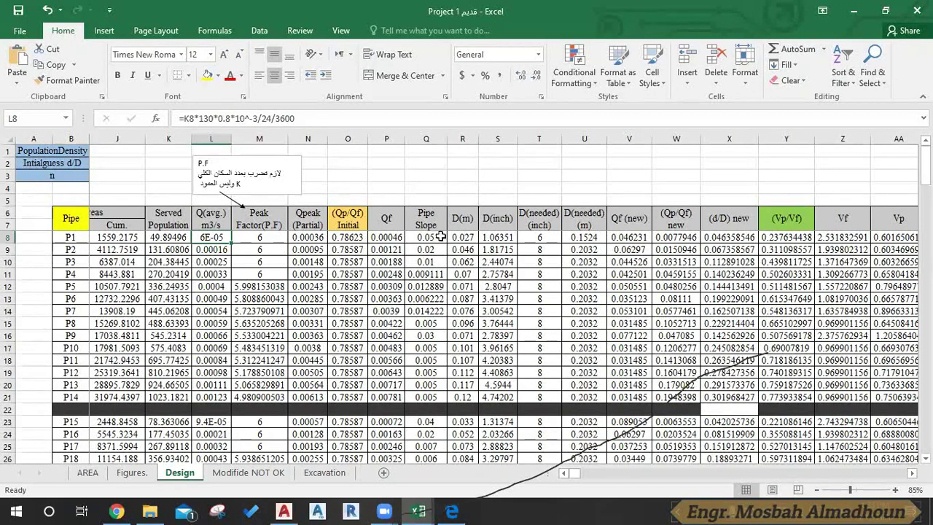
{"action": "left_click", "coordinate": [263, 216]}
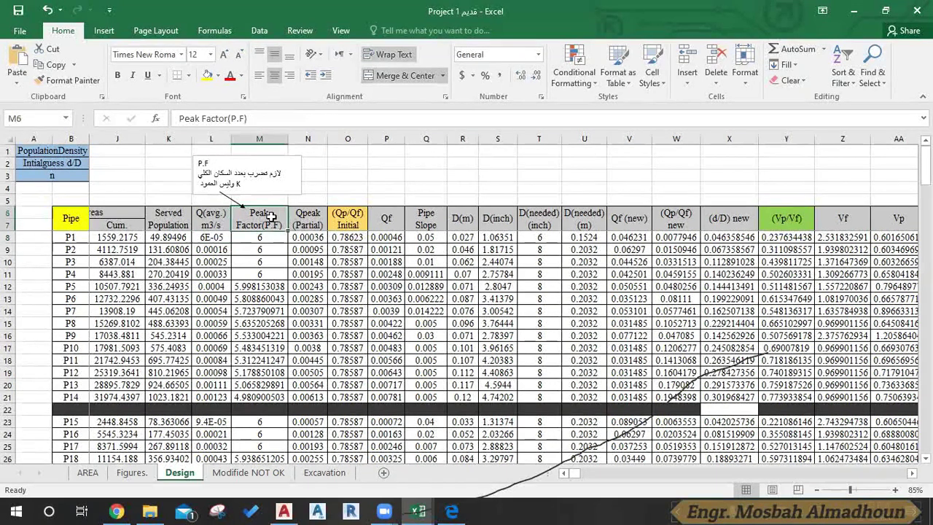
{"action": "left_click", "coordinate": [216, 219]}
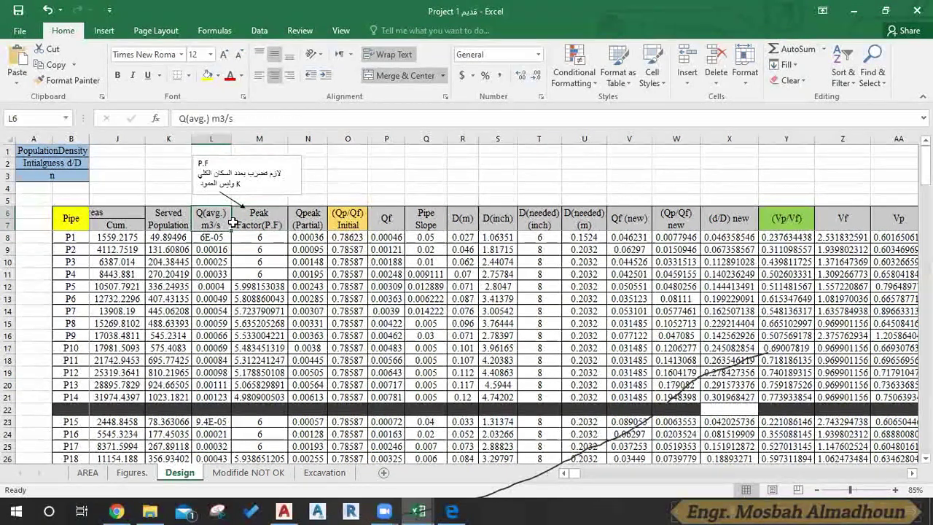
{"action": "left_click", "coordinate": [215, 237]}
{"action": "left_click", "coordinate": [309, 249]}
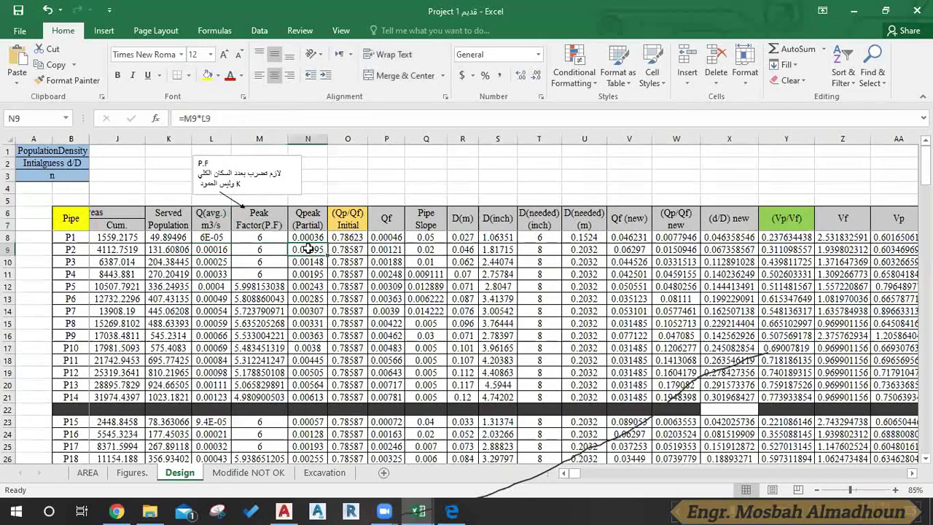
{"action": "left_click_drag", "start_coordinate": [543, 388], "coordinate": [568, 381]}
{"action": "left_click_drag", "start_coordinate": [594, 327], "coordinate": [759, 296]}
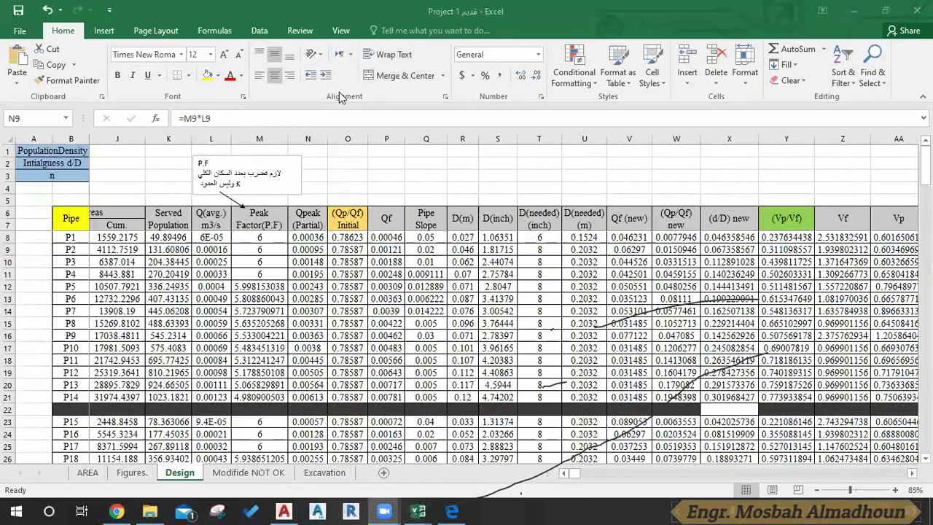
{"action": "key", "text": "e"}
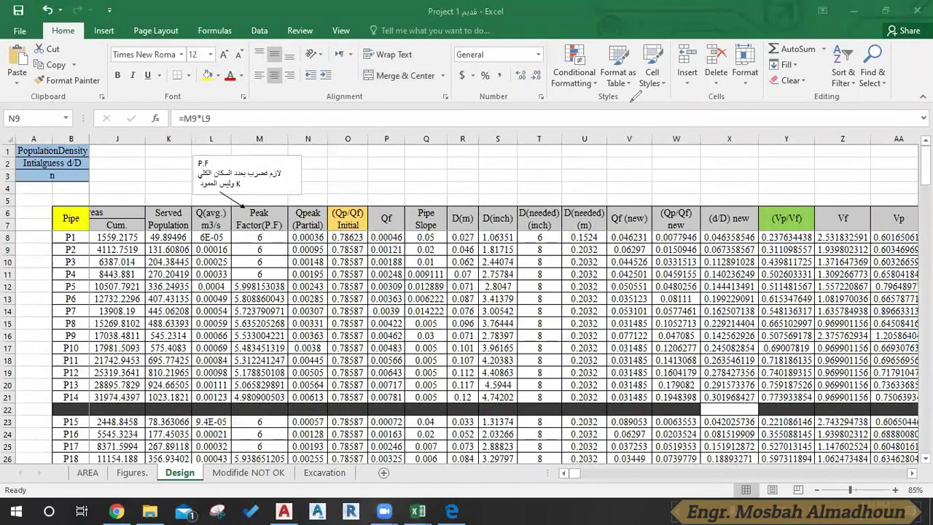